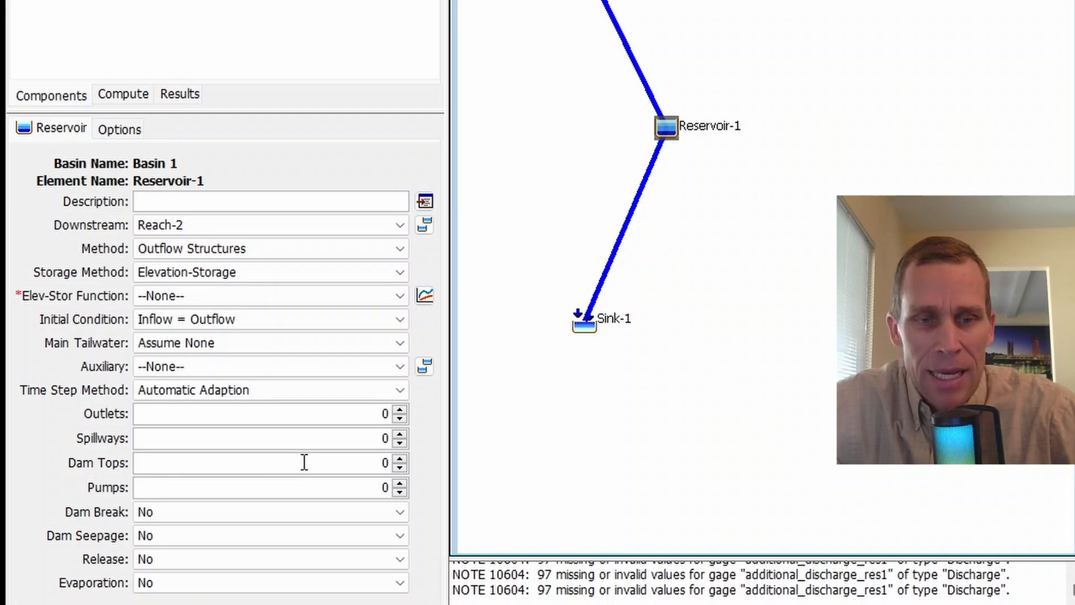
# Set Reservoir-1's number of dam tops to 3 and expand its dam tops in the component tree
pyautogui.click(327, 462)
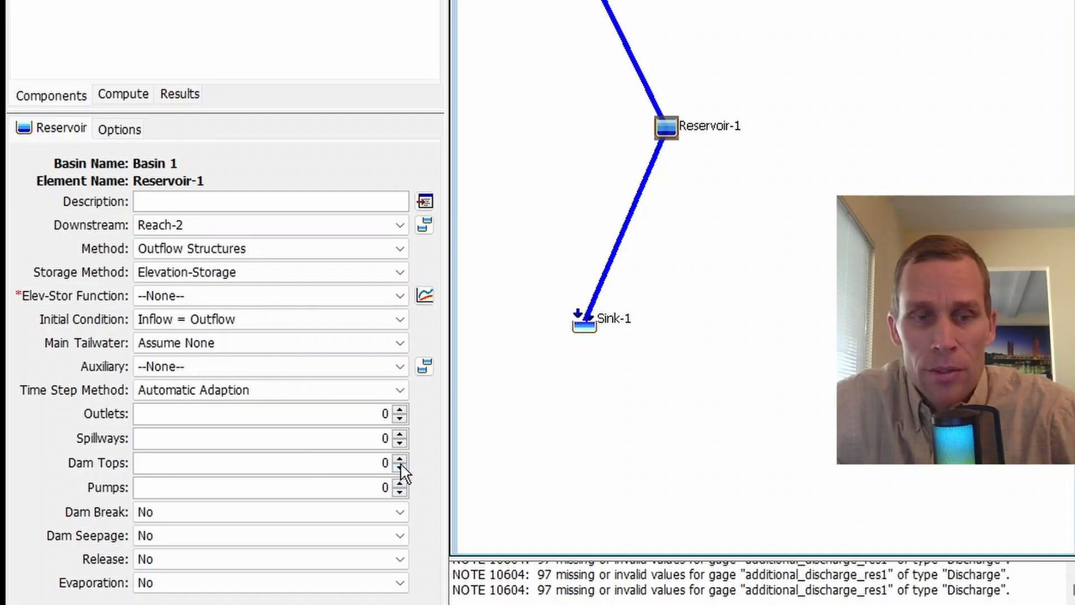
pyautogui.click(400, 460)
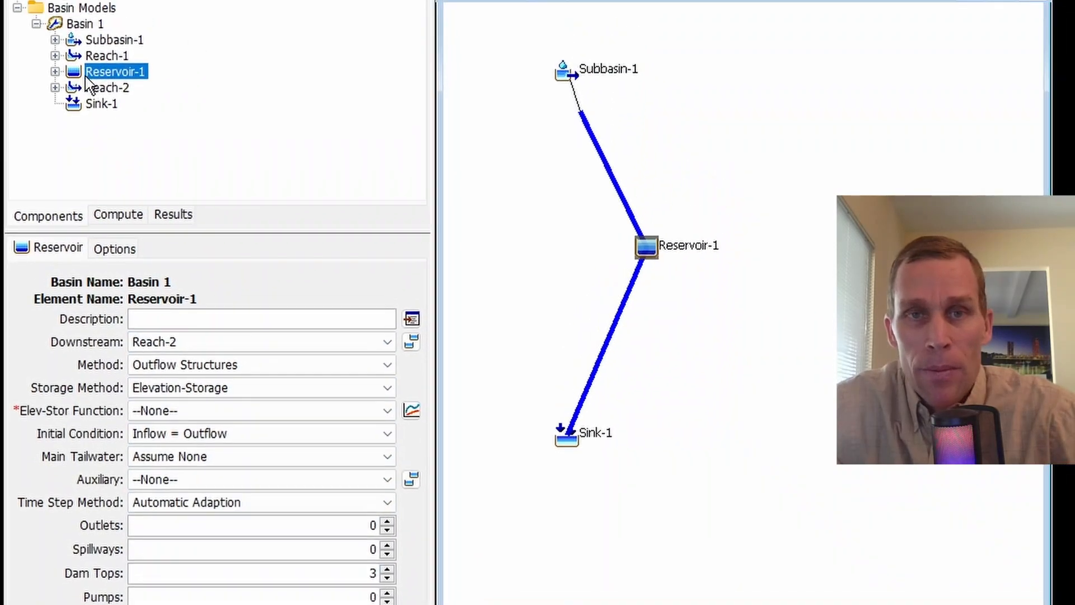
pyautogui.click(55, 72)
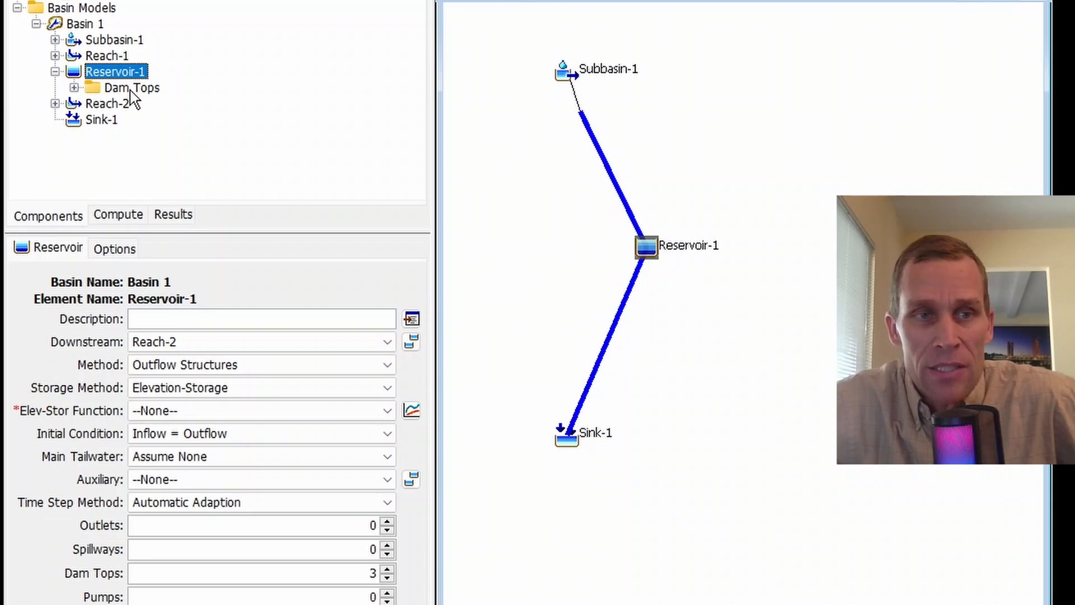
pyautogui.click(132, 89)
pyautogui.click(73, 88)
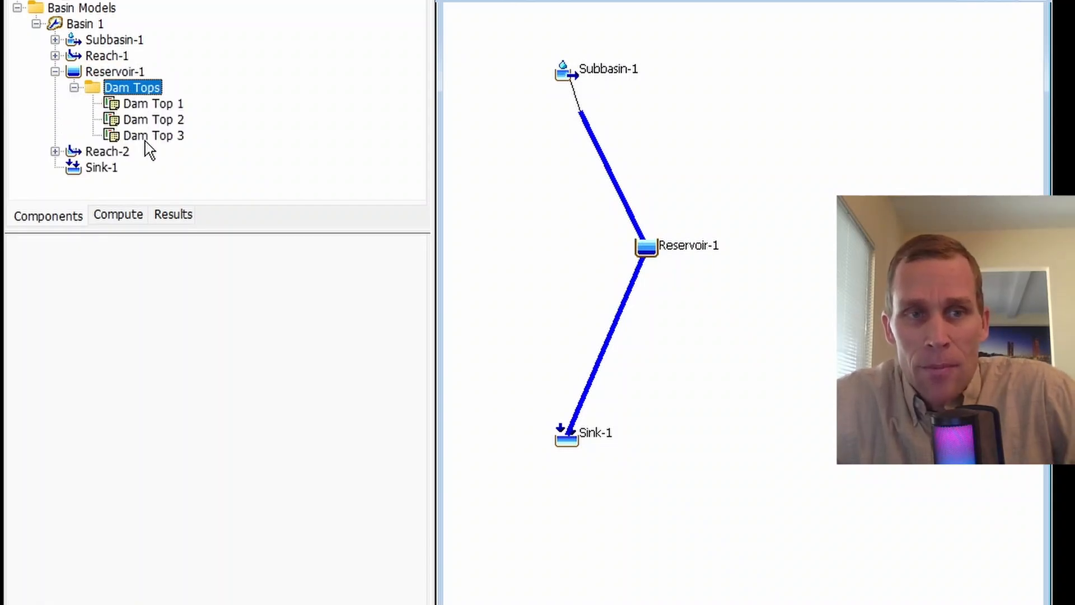
# Try 5 dam tops on Reservoir-1, and reduce the number to 1
pyautogui.click(114, 71)
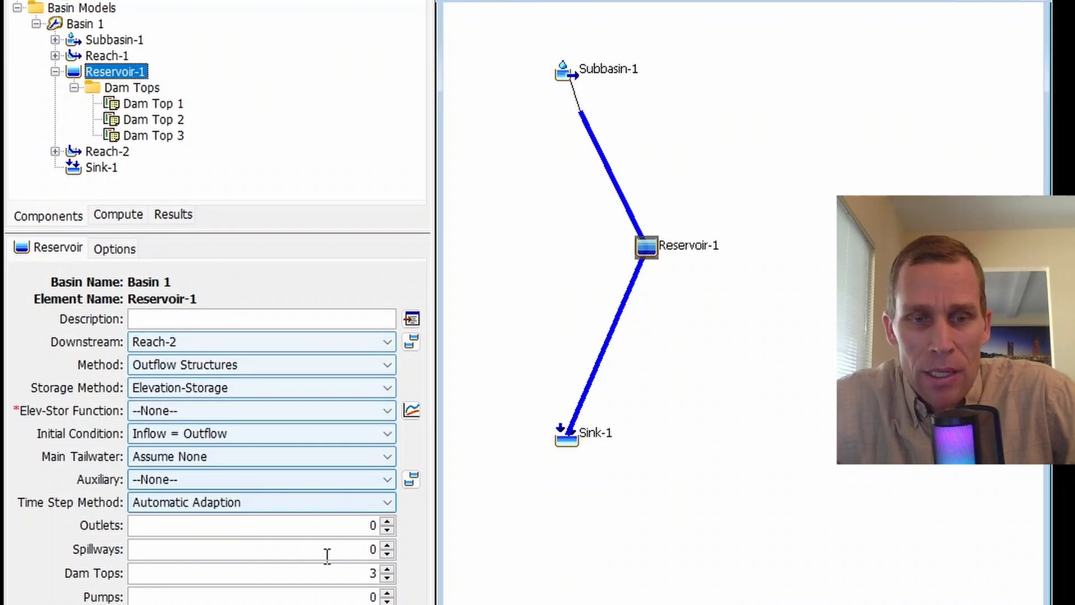
pyautogui.click(387, 569)
pyautogui.click(387, 570)
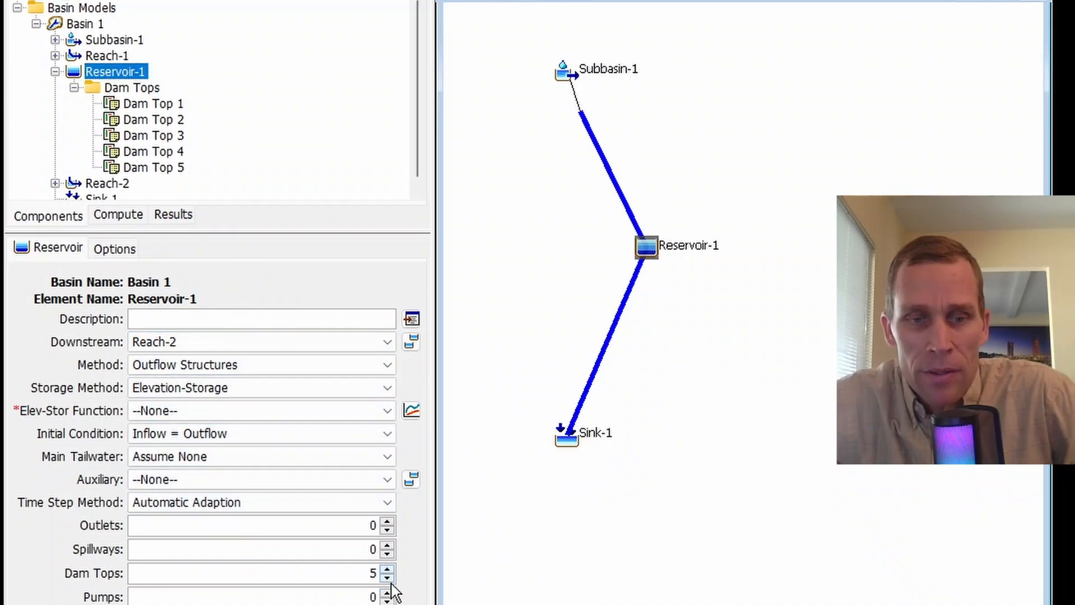
pyautogui.click(387, 577)
pyautogui.click(387, 577)
pyautogui.click(387, 578)
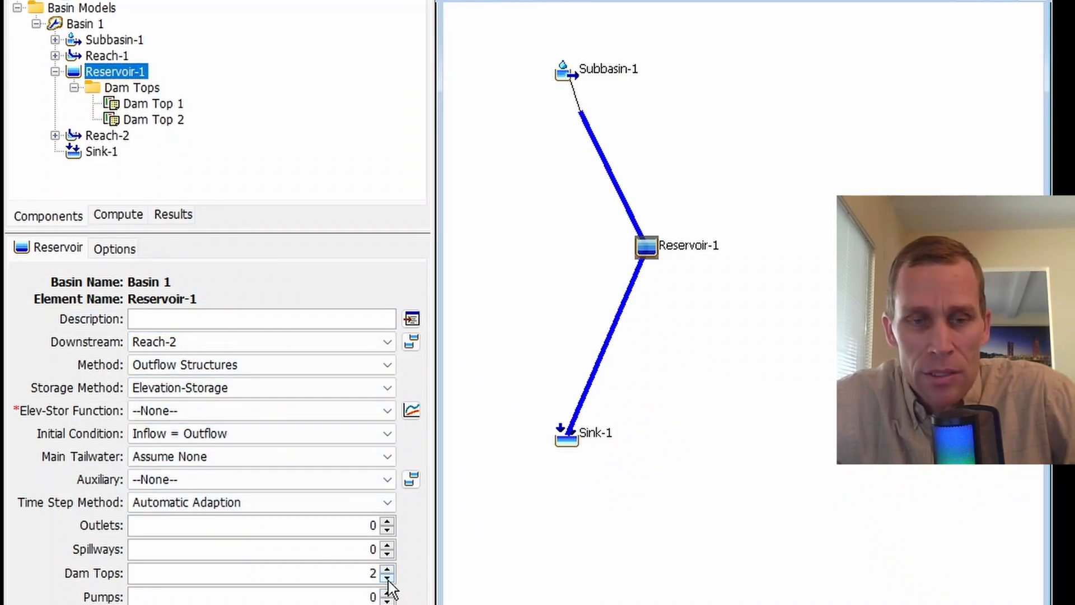
pyautogui.click(387, 578)
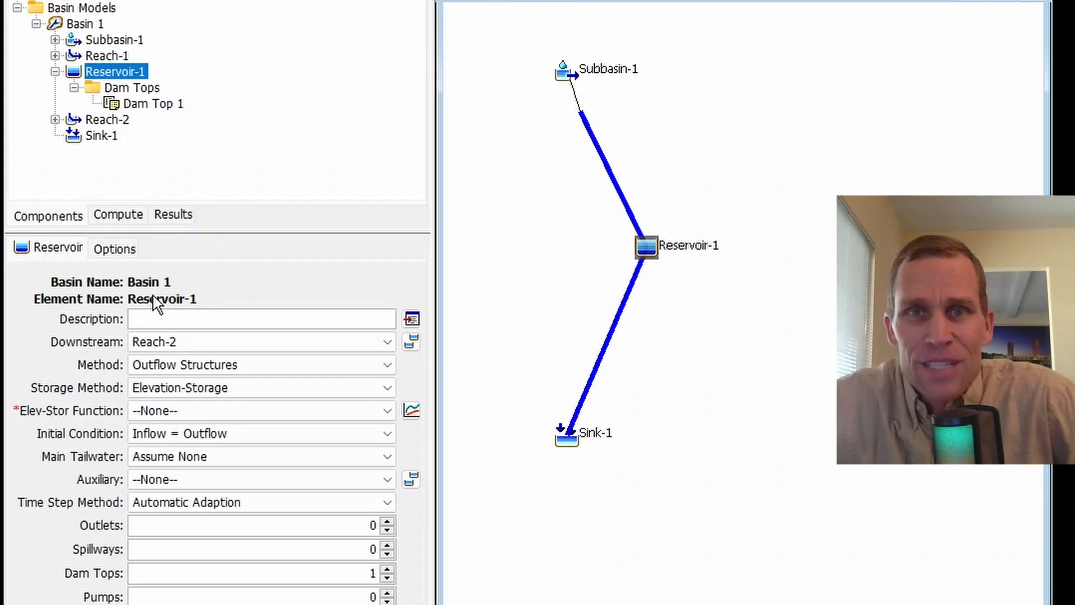
# Open Dam Top 1, keep its method as Level Overflow and set its direction to Auxillary
pyautogui.click(146, 106)
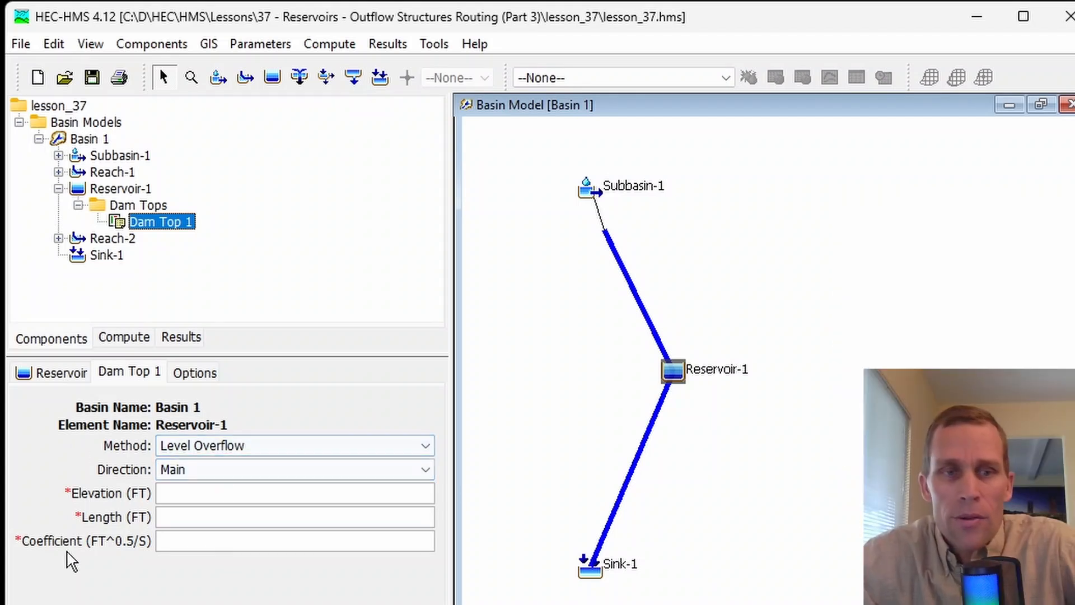
pyautogui.click(241, 447)
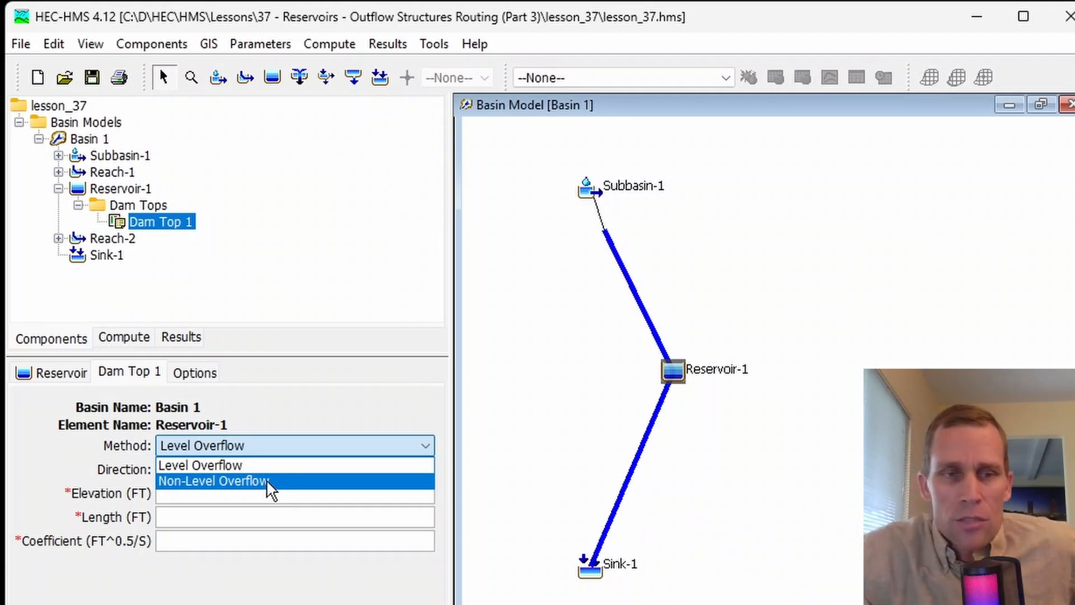
pyautogui.click(223, 466)
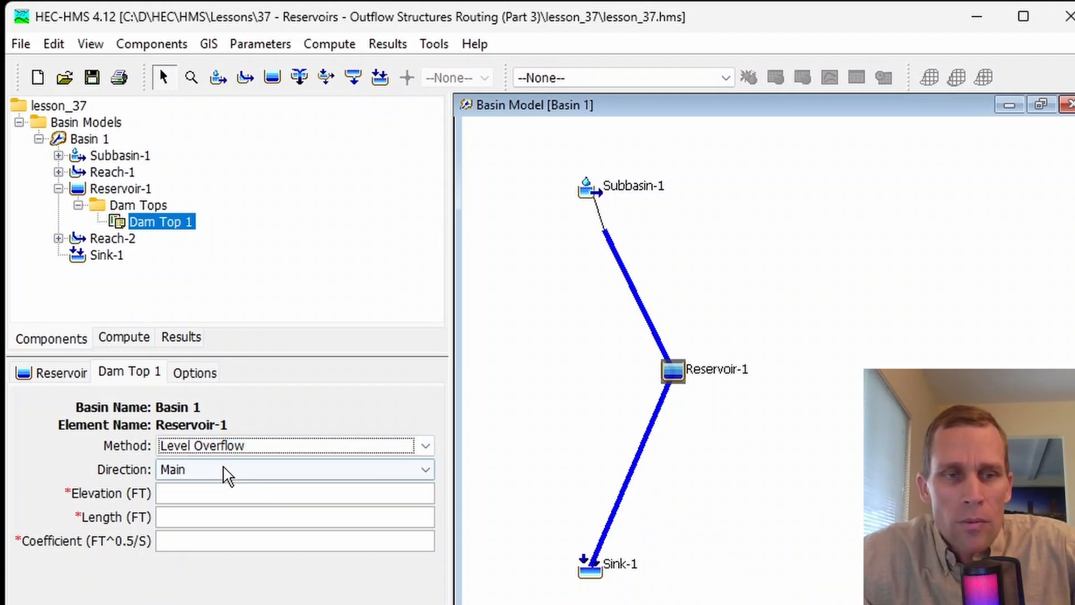
pyautogui.click(225, 474)
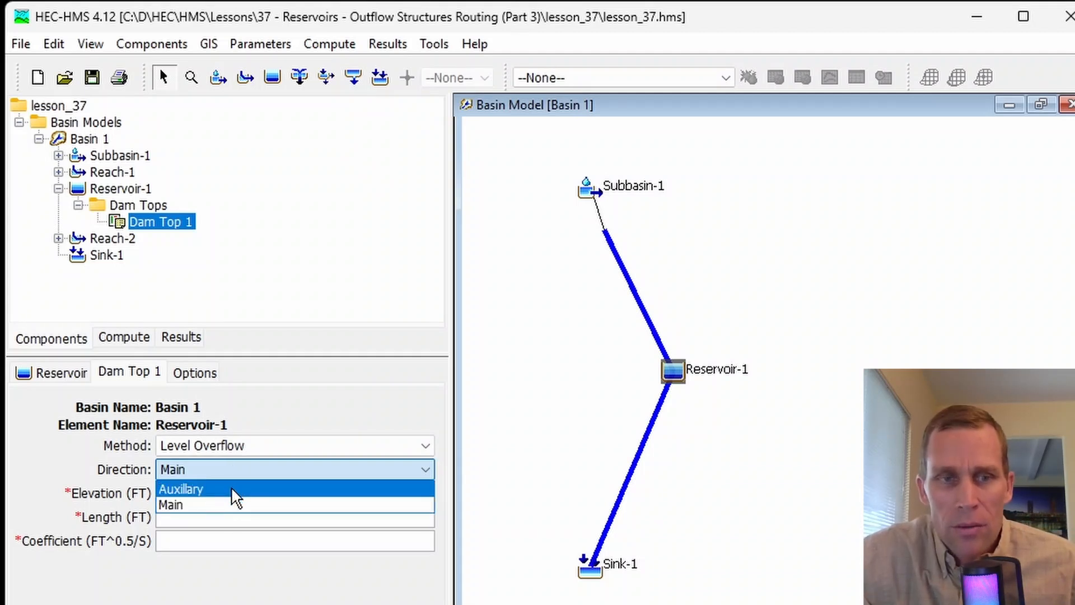
pyautogui.click(224, 491)
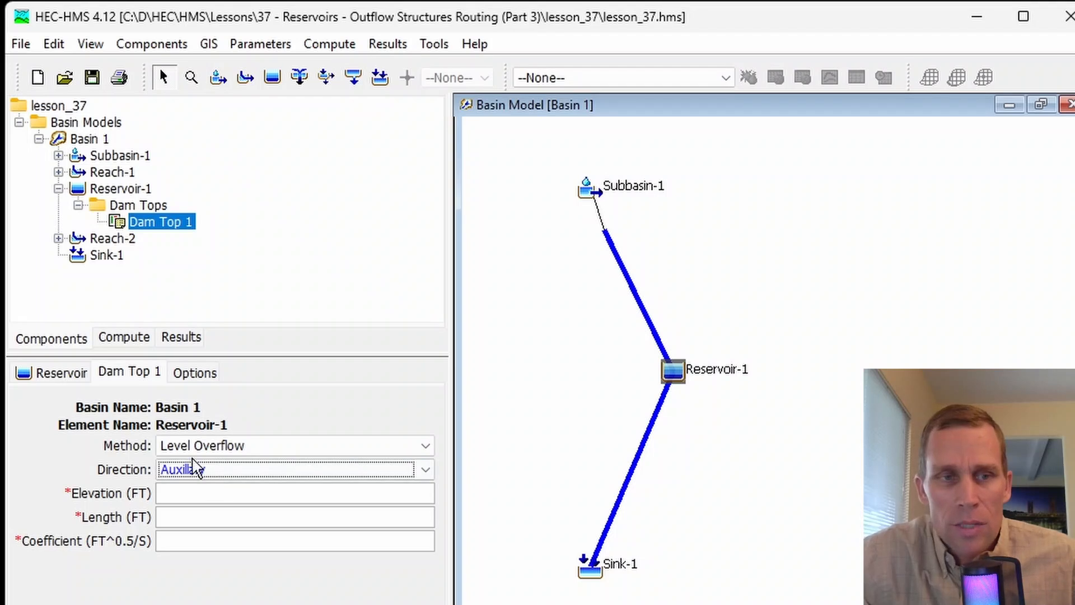
# Set Reservoir-1's auxiliary connection to Reservoir-1 and keep the auxiliary tailwater as Assume None
pyautogui.click(31, 376)
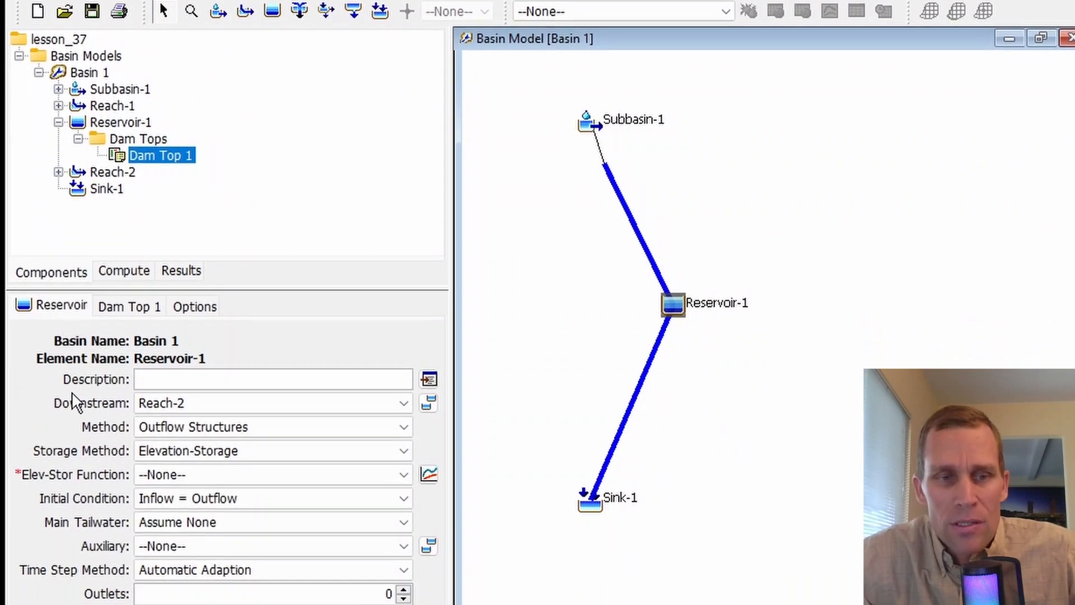
pyautogui.click(190, 491)
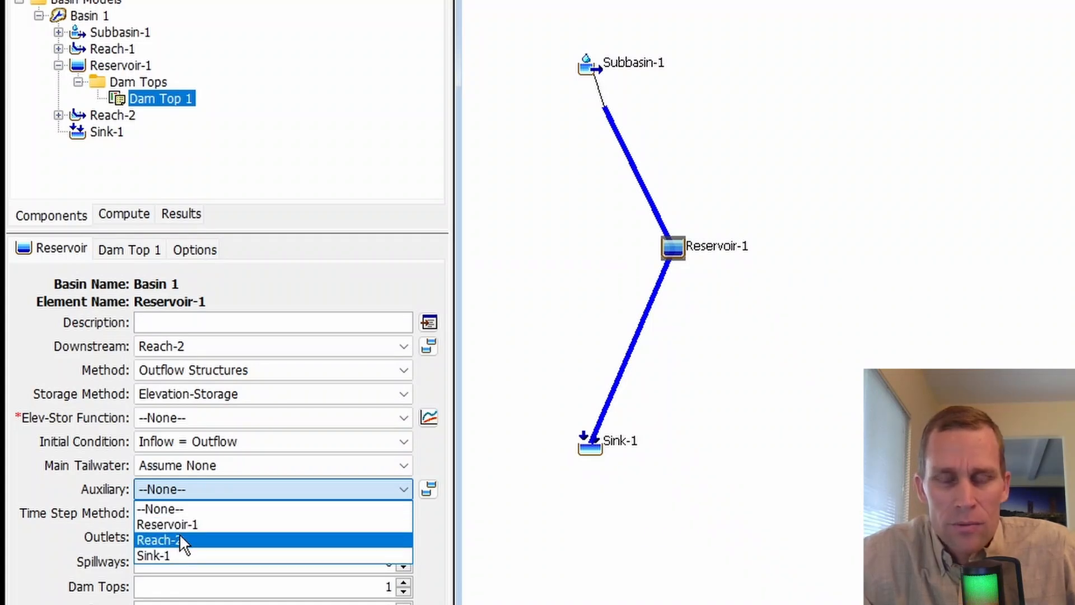
pyautogui.click(147, 523)
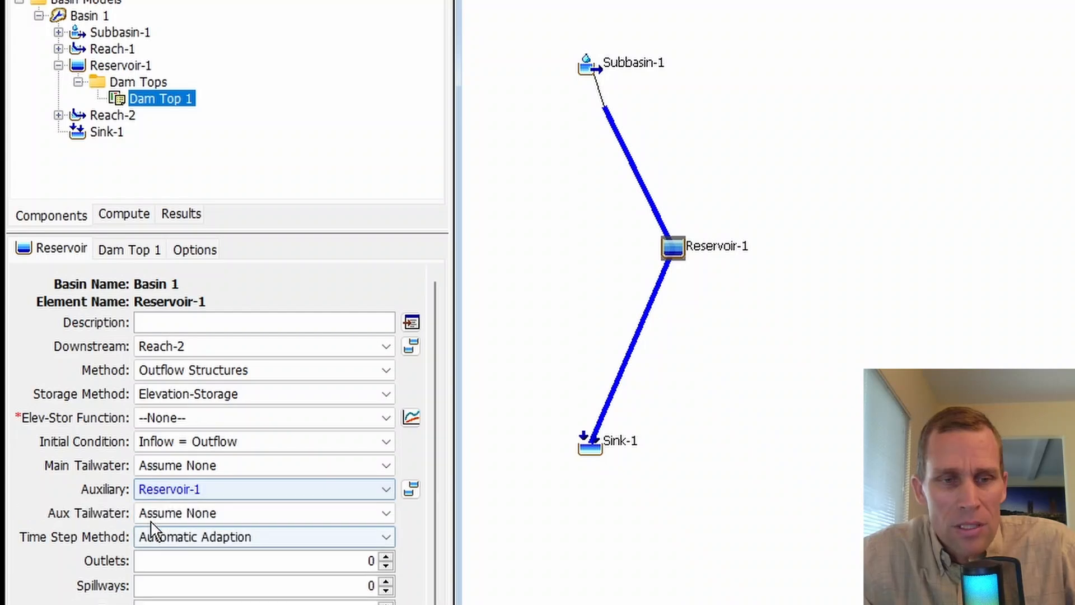
pyautogui.click(170, 520)
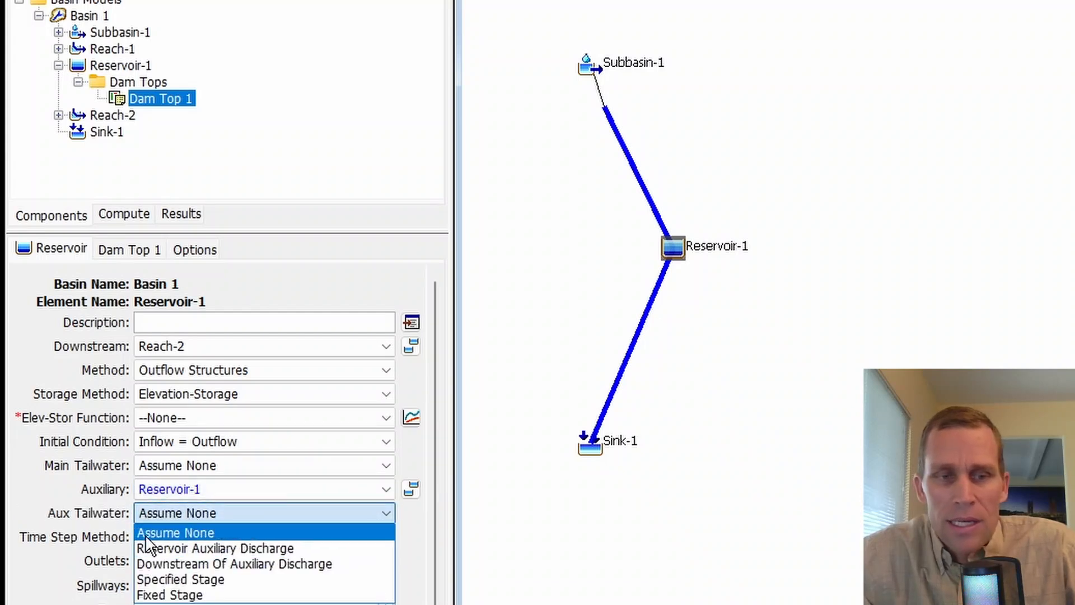
pyautogui.click(102, 533)
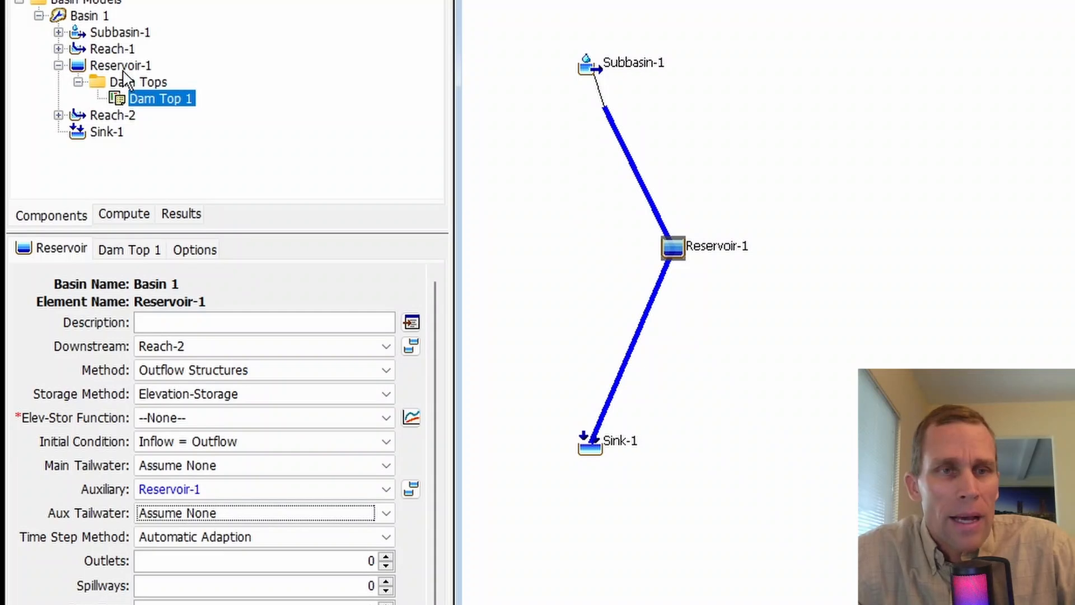
# Enter an elevation of 250 ft, a length of 100 ft and a coefficient of 2.55 for Dam Top 1
pyautogui.click(150, 102)
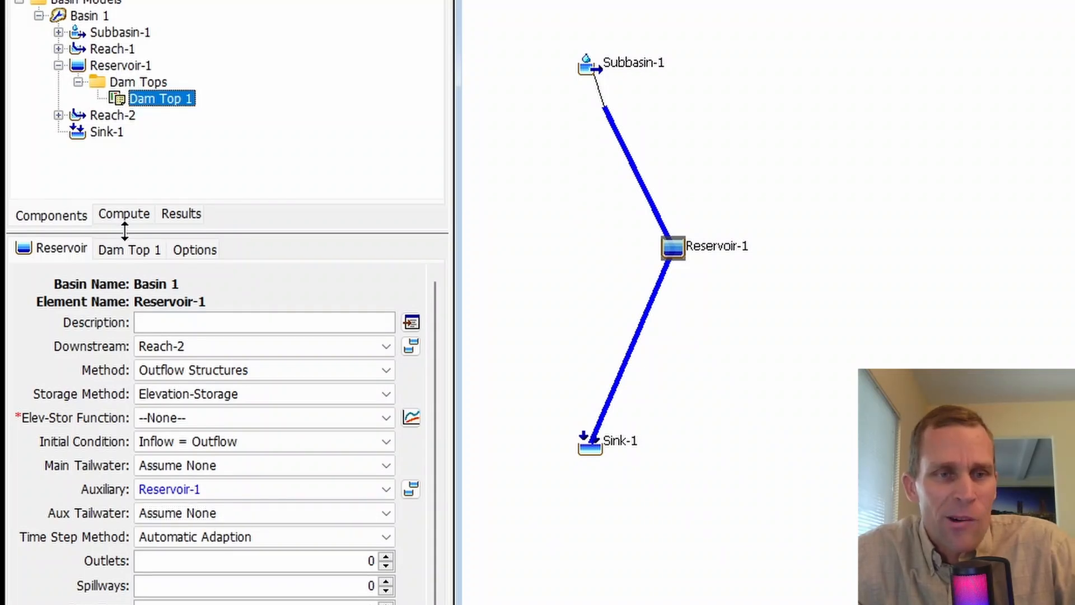
pyautogui.click(128, 247)
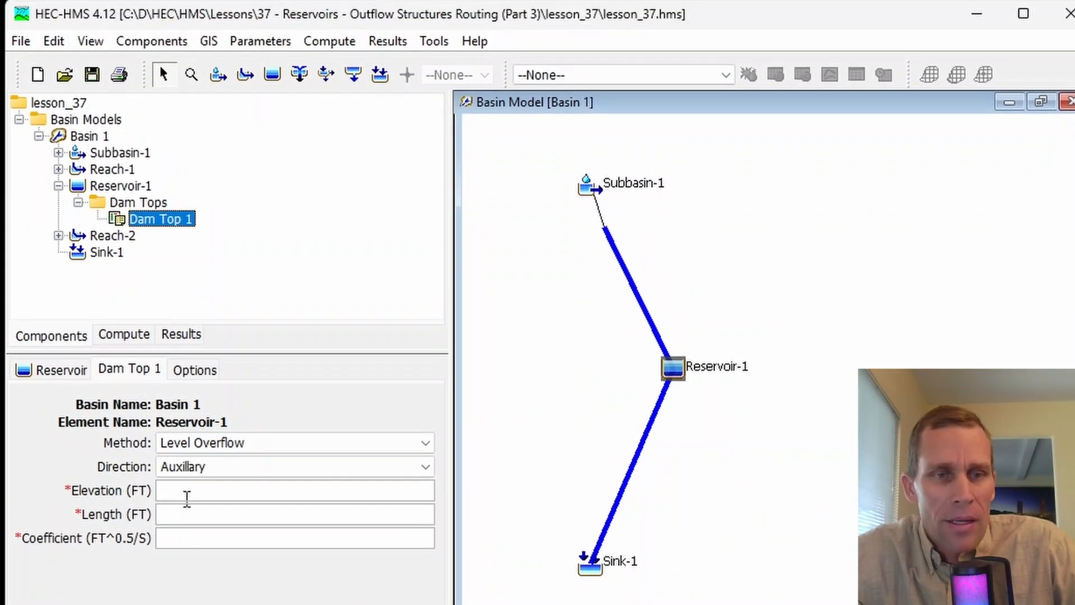
pyautogui.click(189, 371)
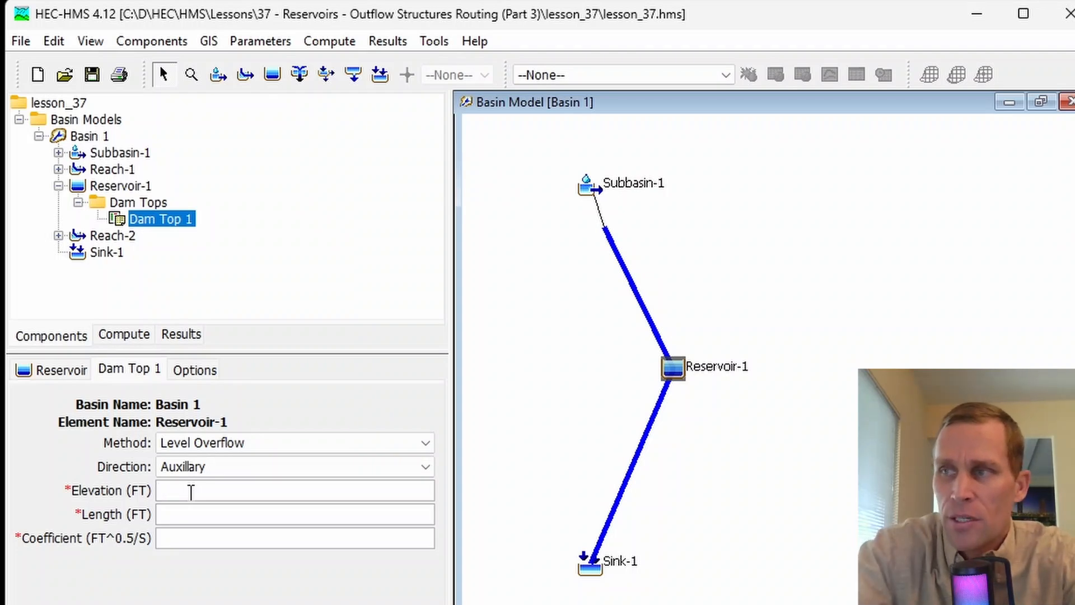
pyautogui.write('250')
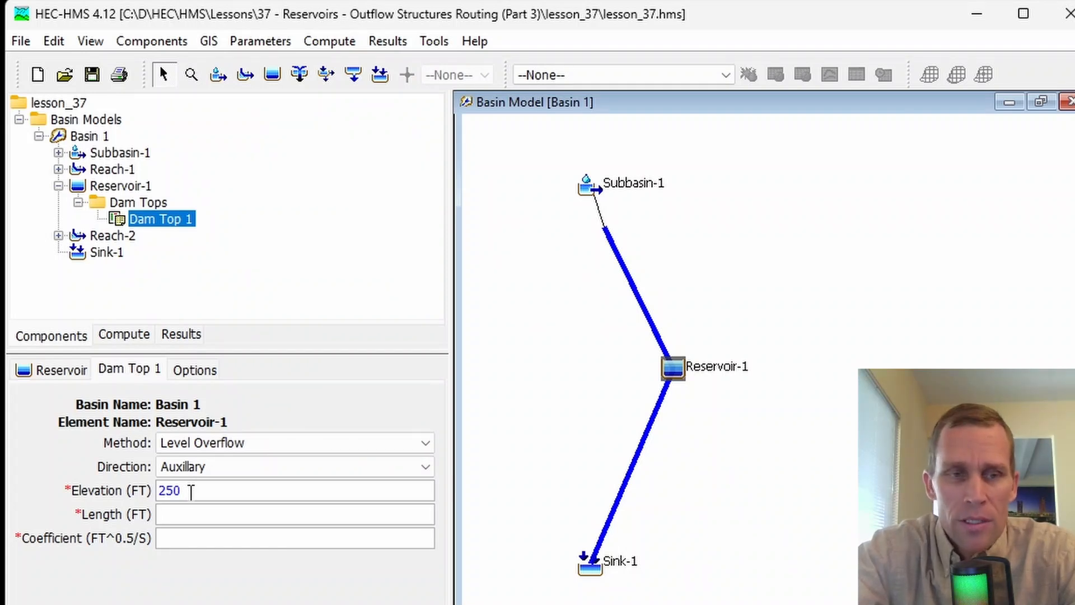
pyautogui.write('00')
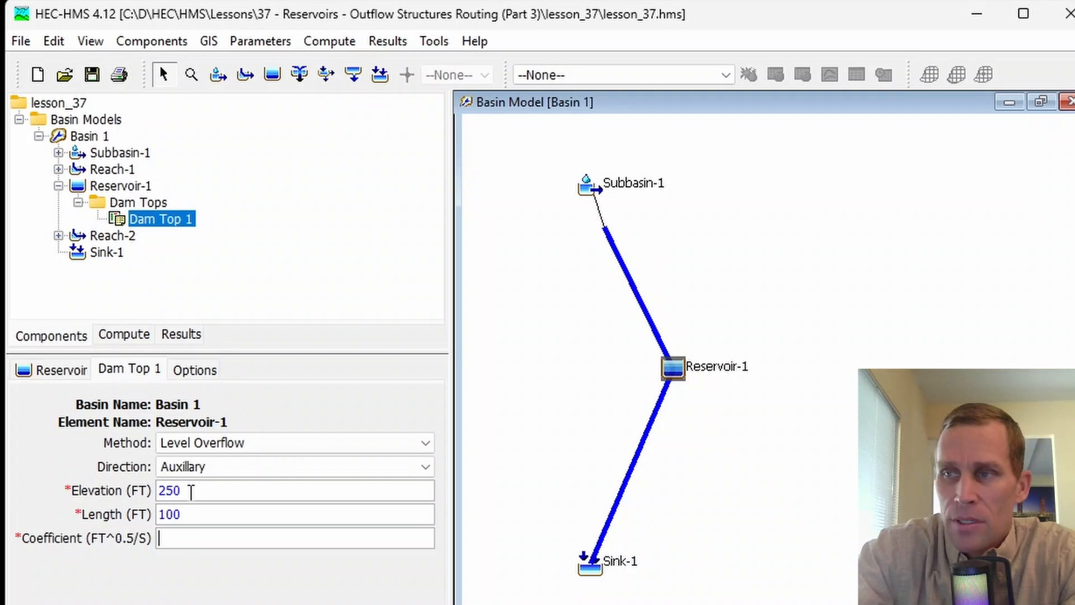
pyautogui.write('2.555')
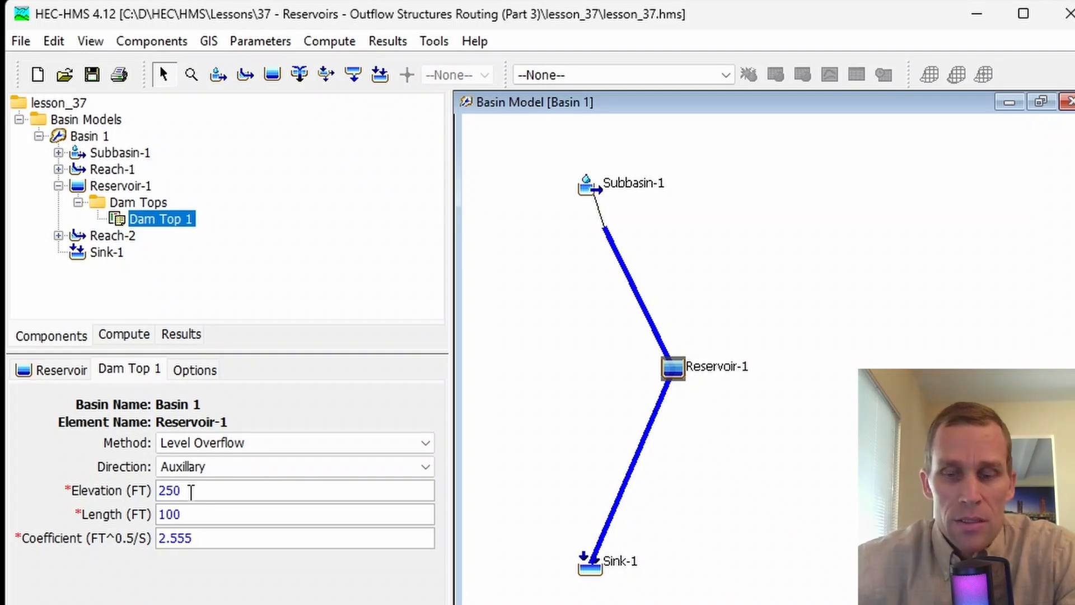
pyautogui.press('BackSpace')
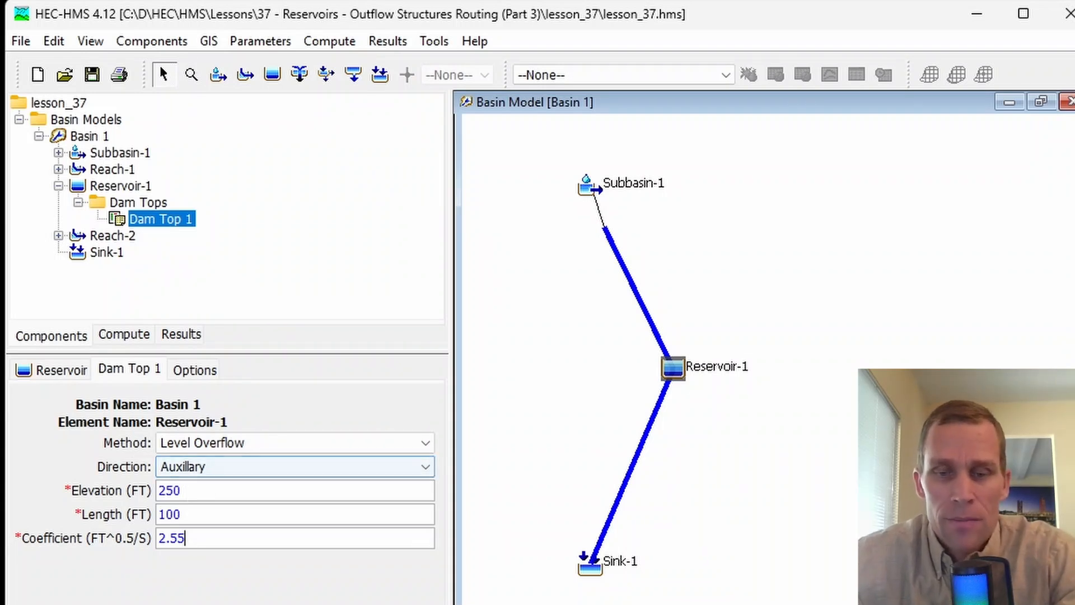
pyautogui.hotkey('alt', 'Tab')
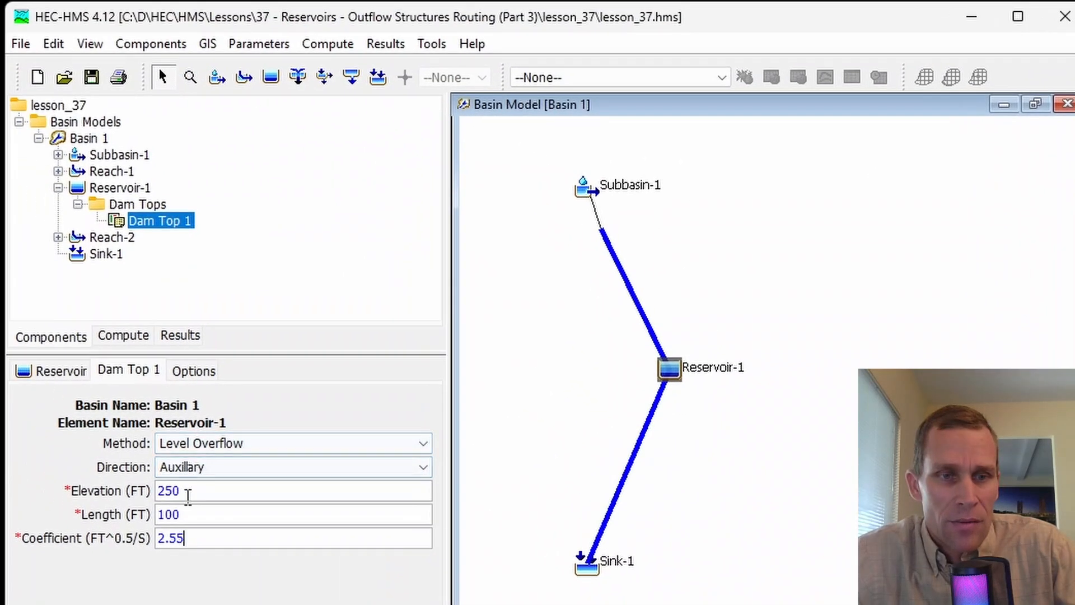
# Change Dam Top 1's method to Non-Level Overflow and keep its direction as Main
pyautogui.moveTo(187, 493); pyautogui.dragTo(140, 498)
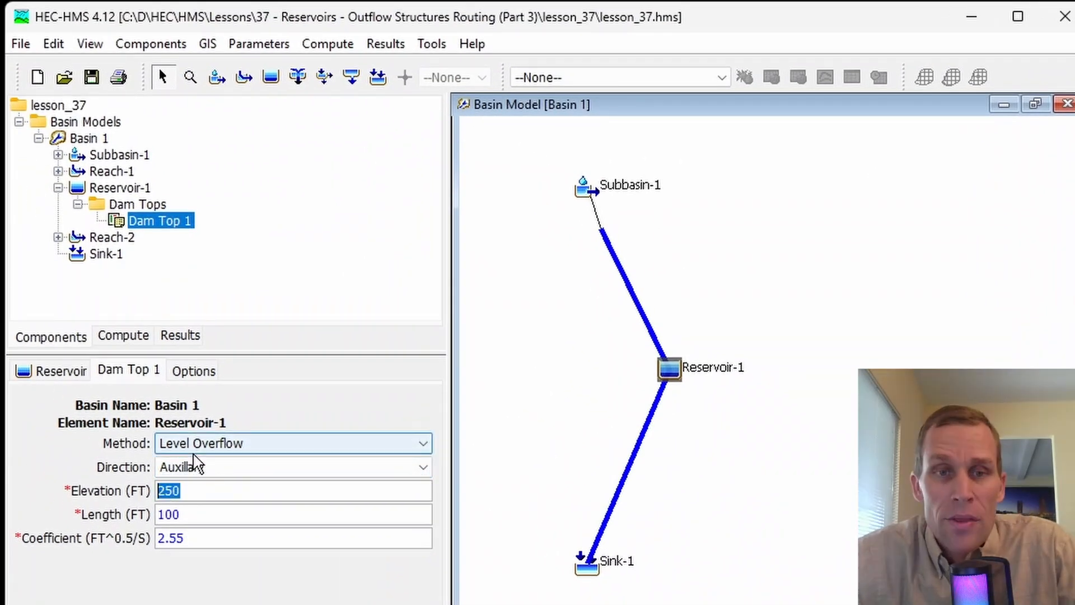
pyautogui.click(223, 448)
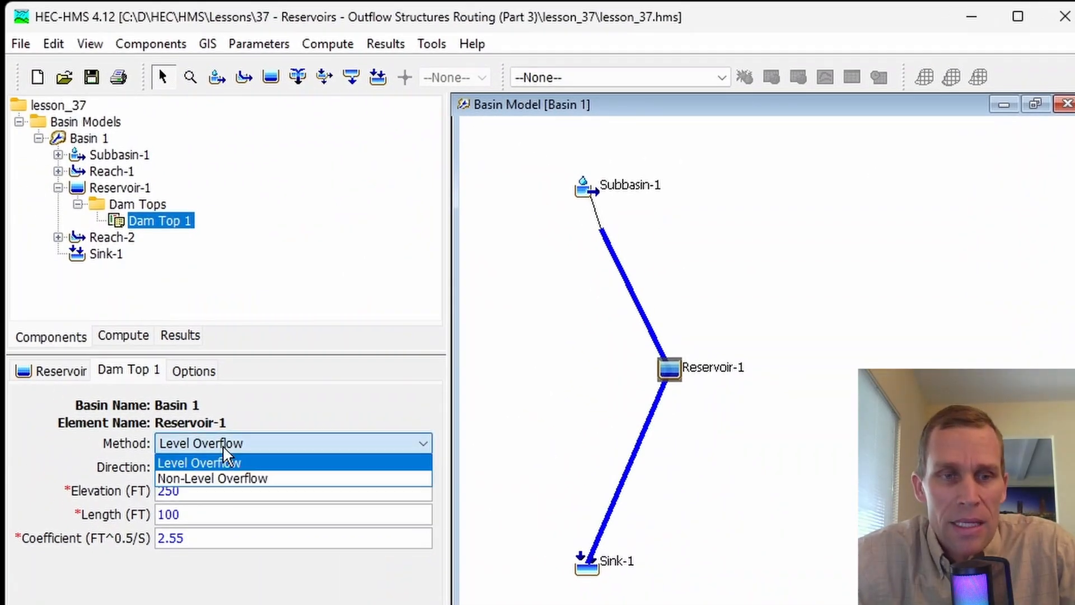
pyautogui.click(244, 486)
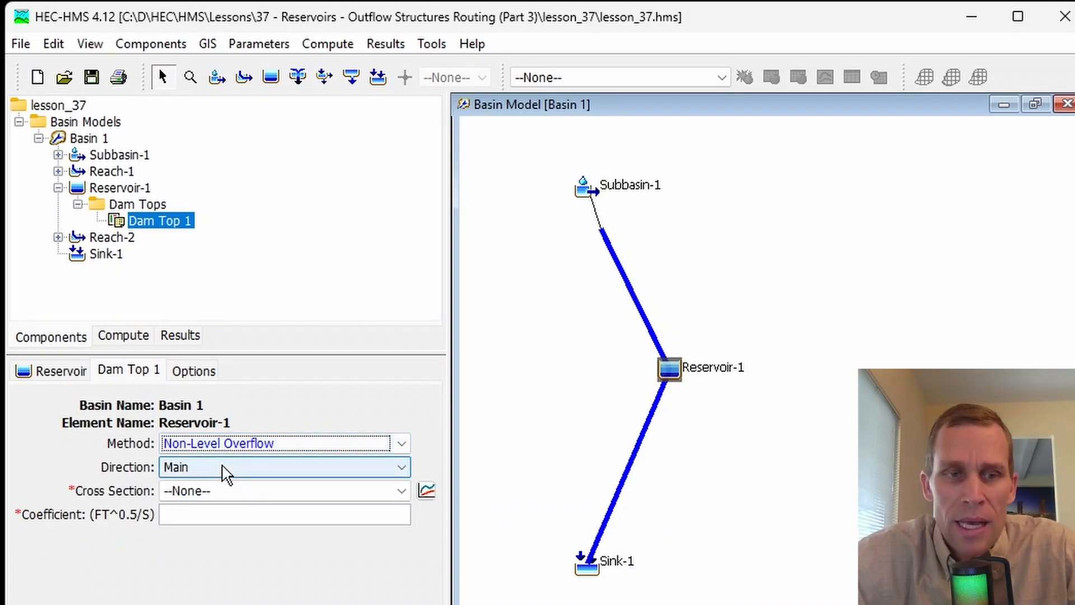
pyautogui.click(227, 470)
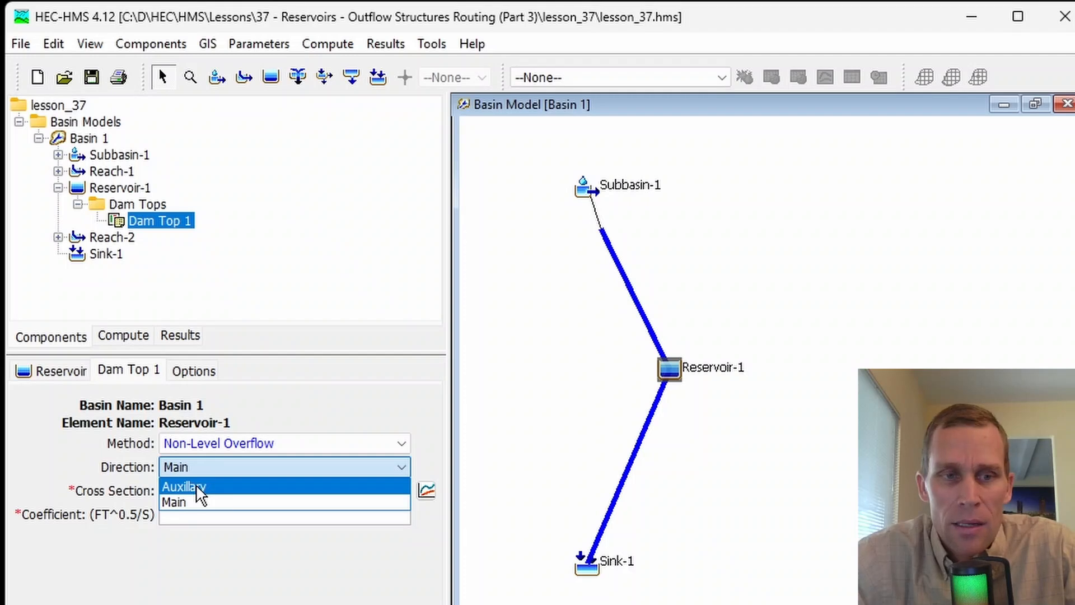
pyautogui.click(135, 477)
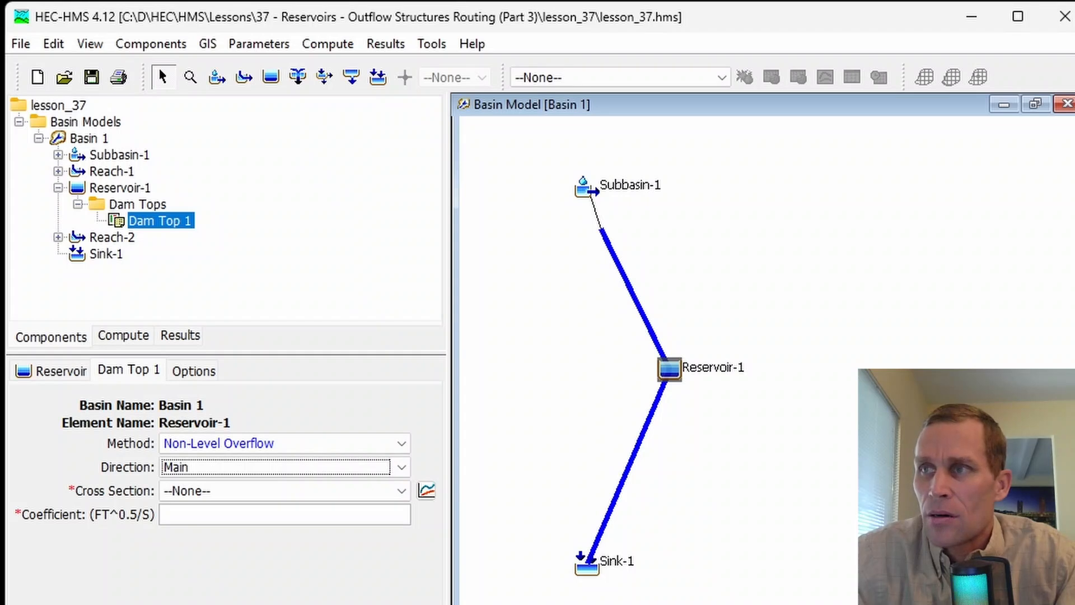
pyautogui.hotkey('alt', 'Tab')
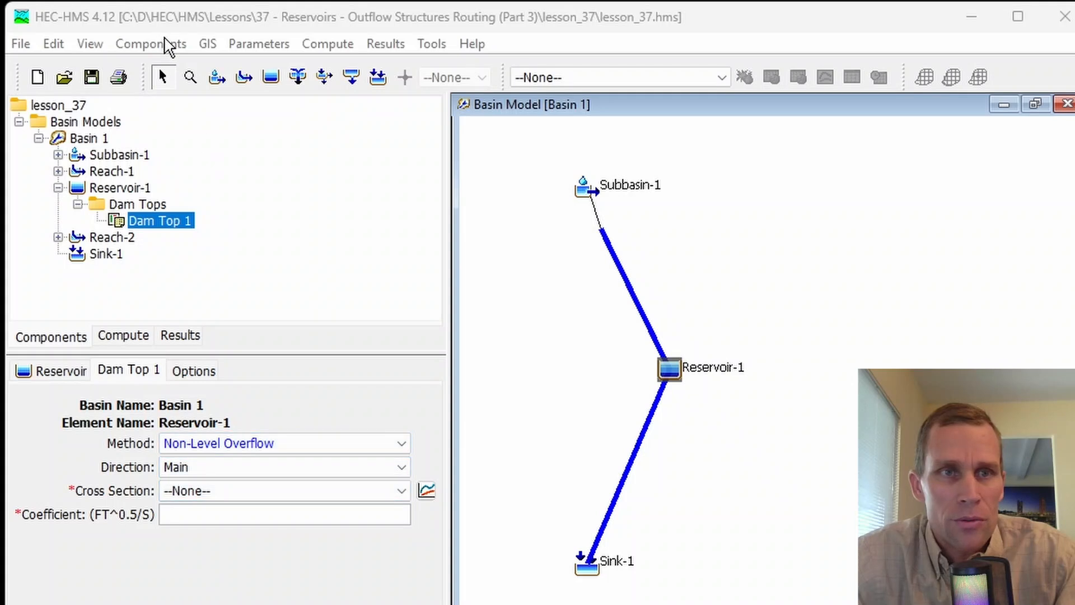
# Open the Paired Data Manager and choose Cross Sections as the data type
pyautogui.click(150, 43)
pyautogui.click(193, 227)
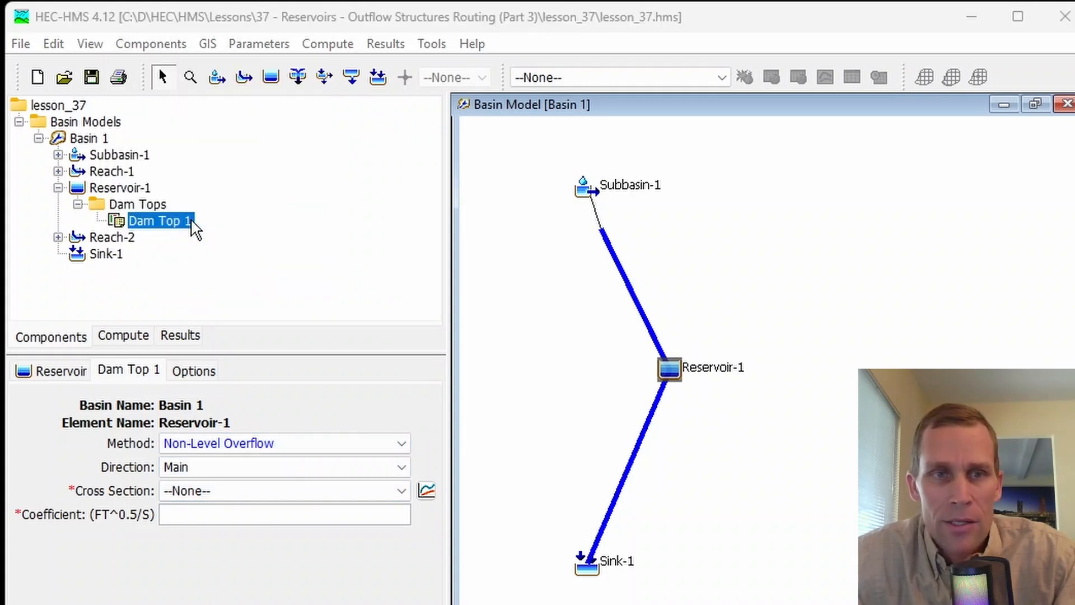
pyautogui.click(360, 219)
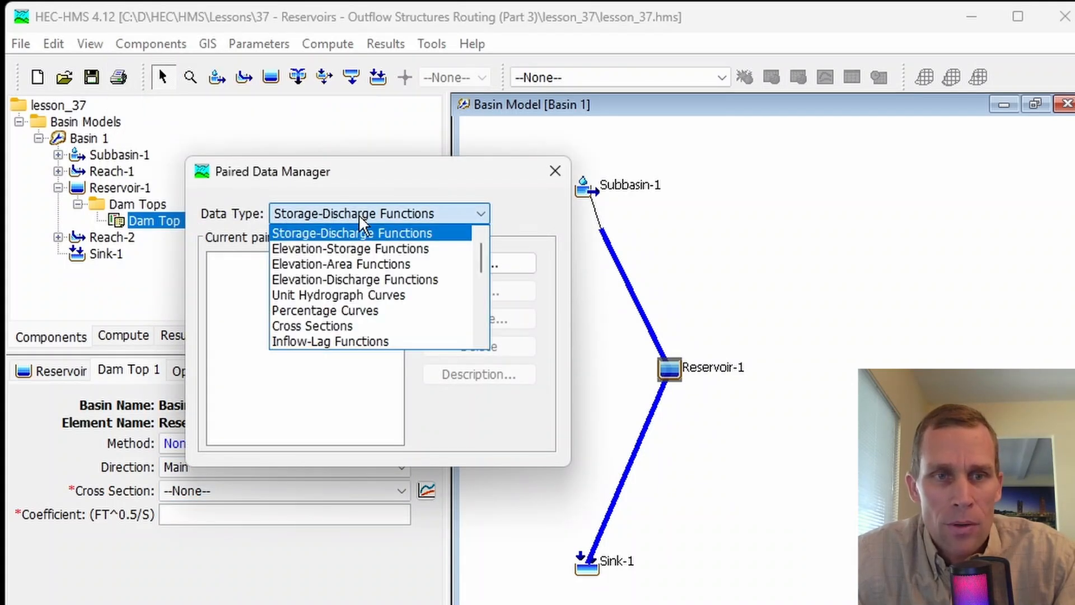
pyautogui.click(336, 326)
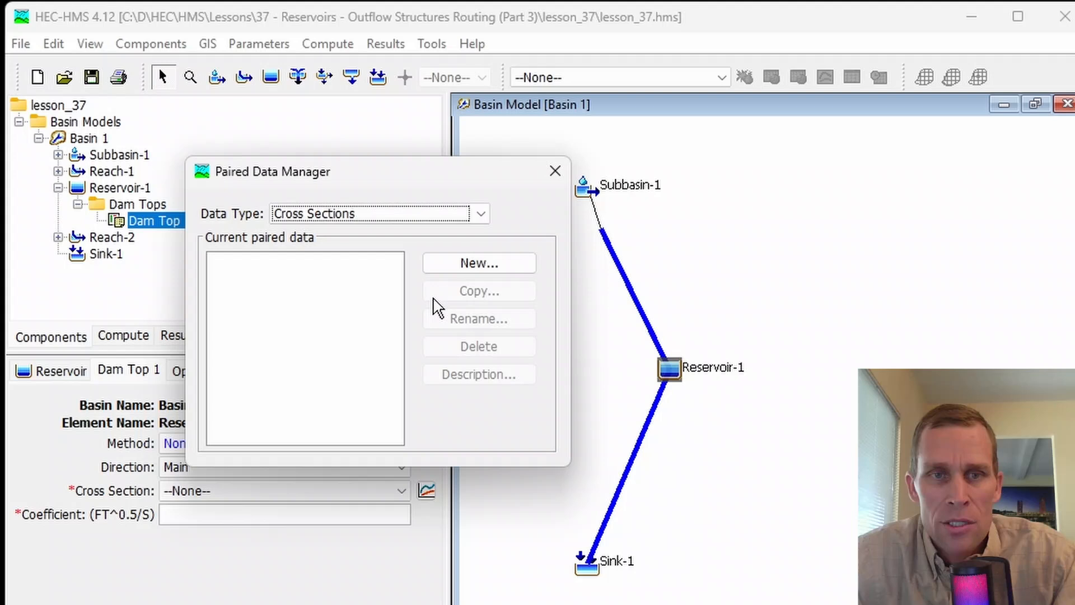
# Create a cross section table named dam_top_xs1_res1 and assign it as Dam Top 1's cross section
pyautogui.click(479, 264)
pyautogui.click(297, 284)
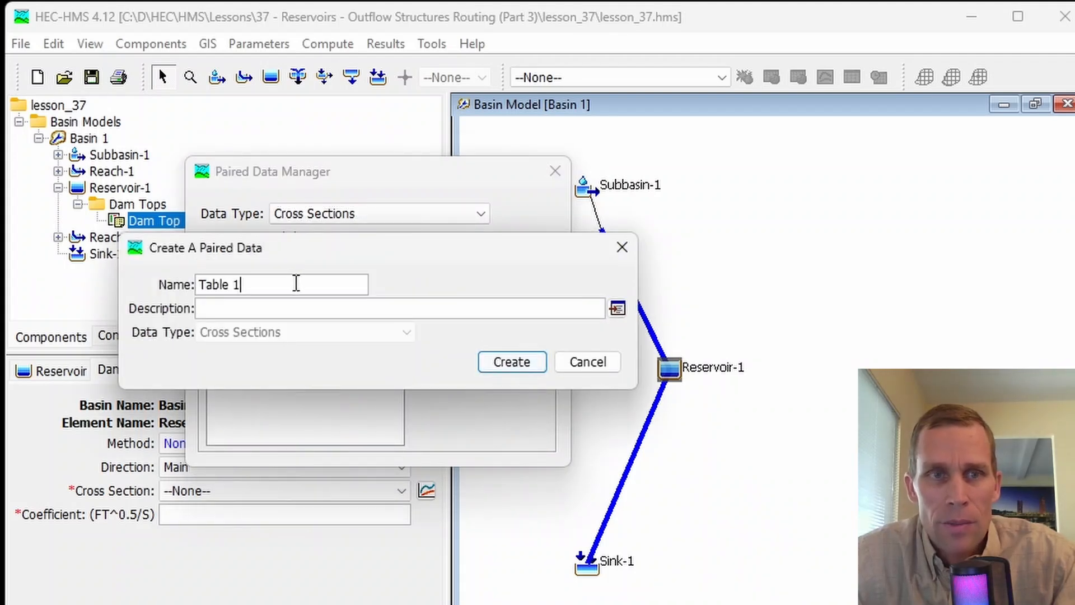
pyautogui.moveTo(296, 284); pyautogui.dragTo(125, 276)
pyautogui.write('dam_top_xs1_res1')
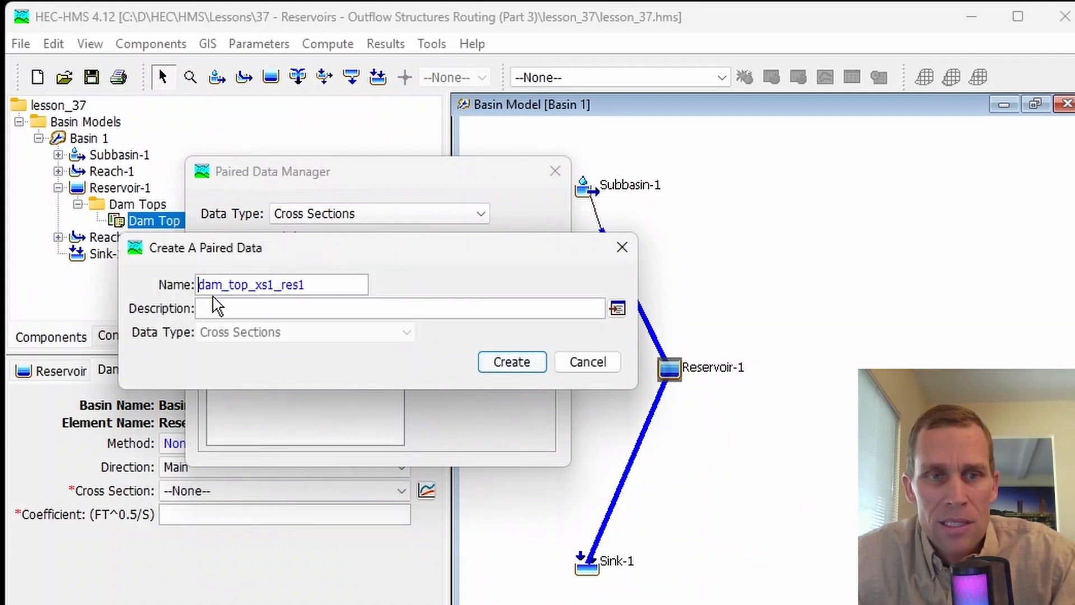
pyautogui.click(507, 365)
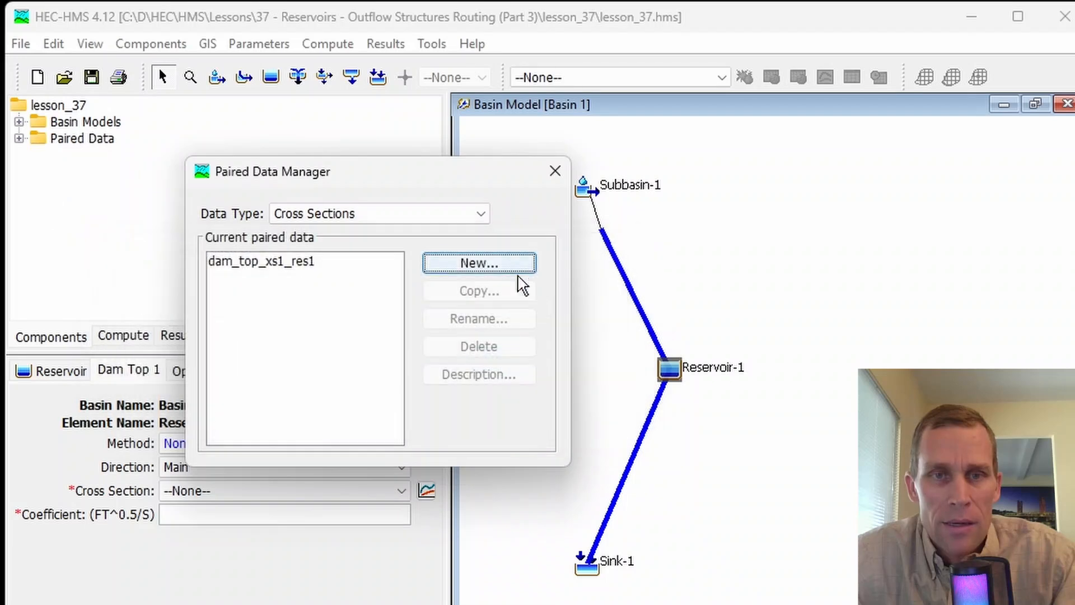
pyautogui.click(554, 172)
pyautogui.click(302, 490)
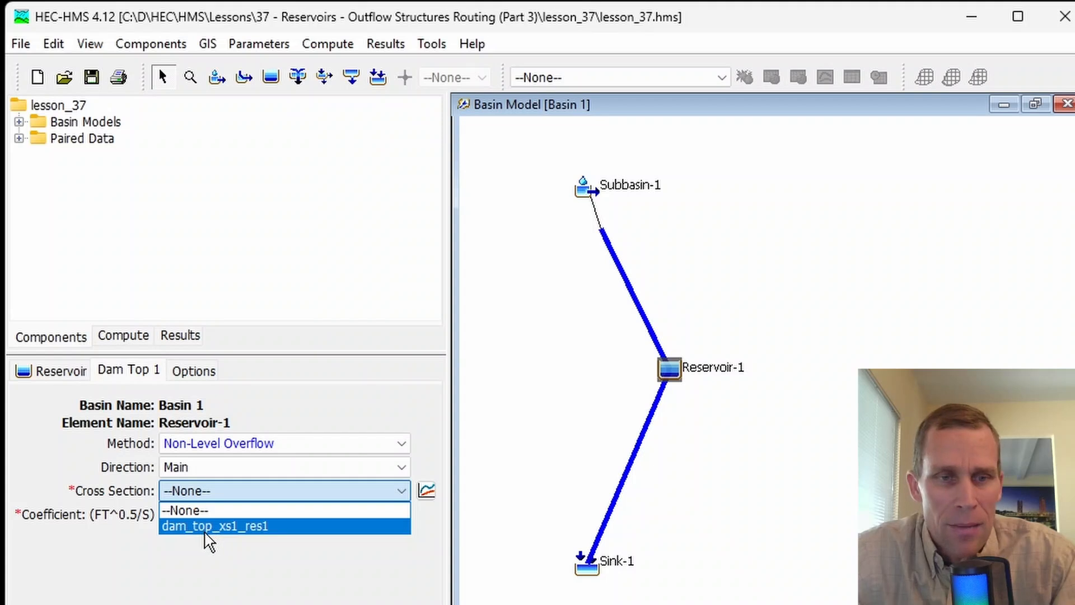
pyautogui.click(243, 528)
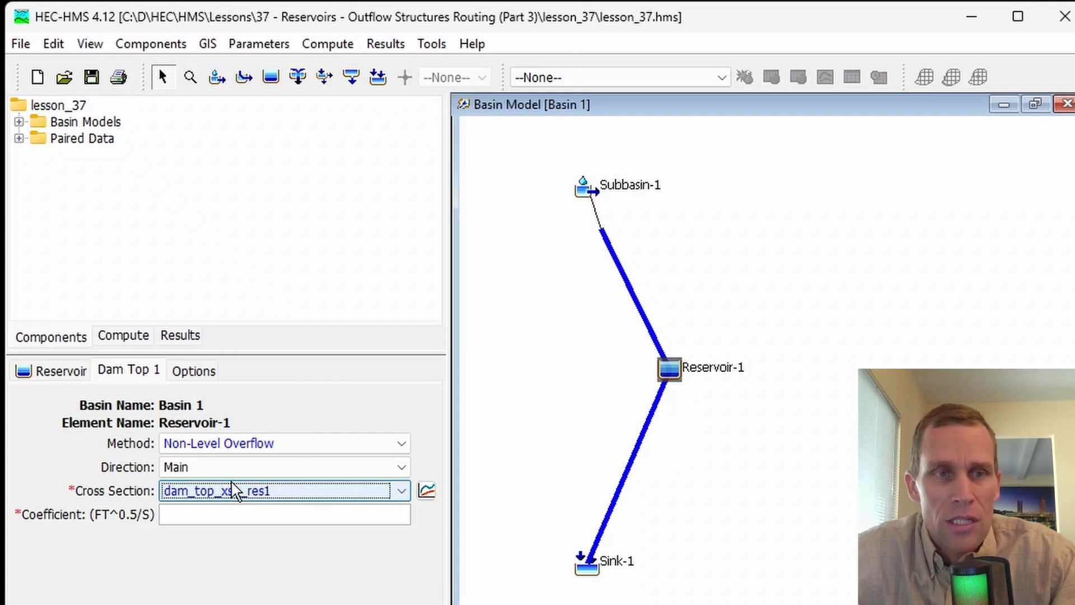
# Open dam_top_xs1_res1 from the paired data cross sections and examine its settings, station-elevation table and graph
pyautogui.click(19, 139)
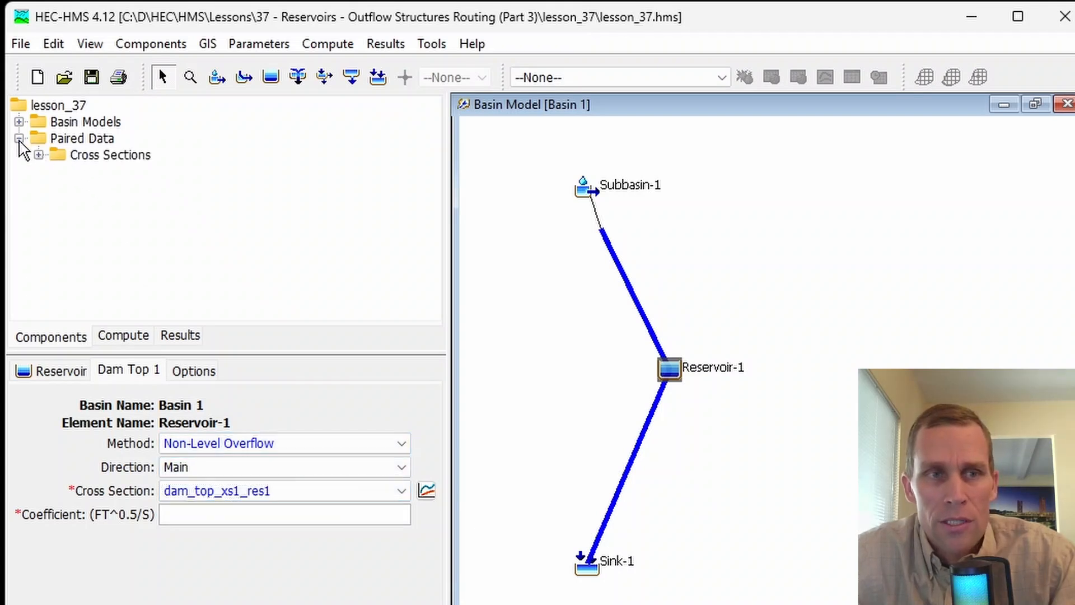
pyautogui.click(38, 155)
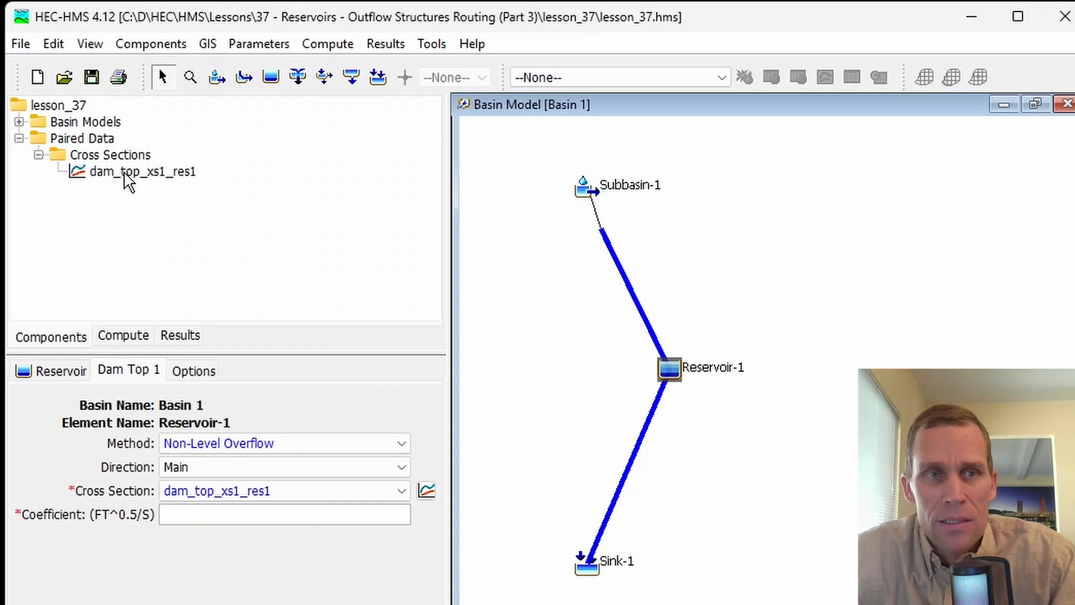
pyautogui.click(128, 172)
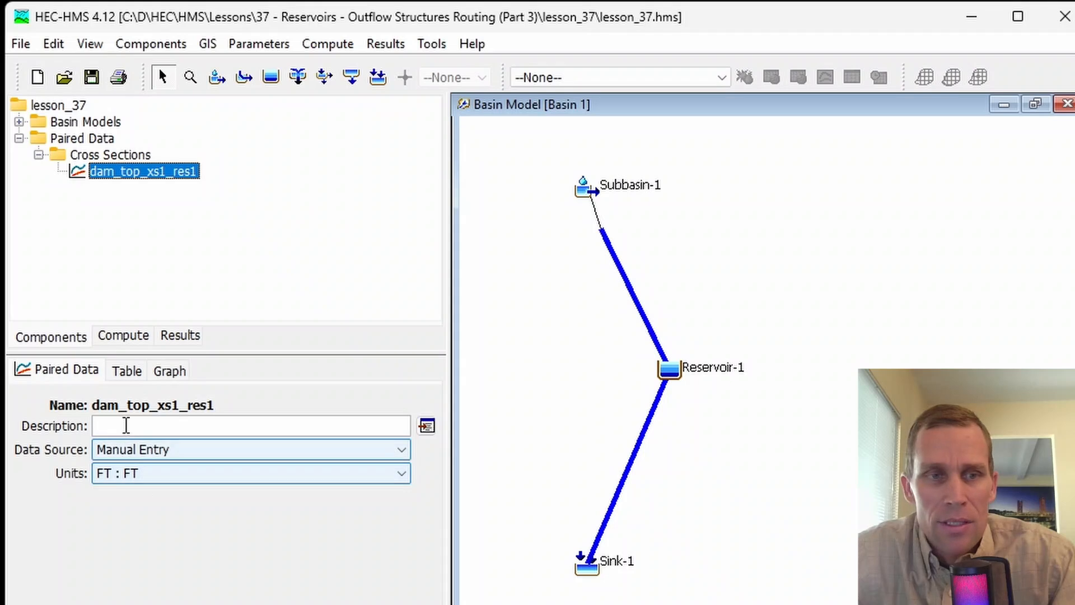
pyautogui.click(129, 374)
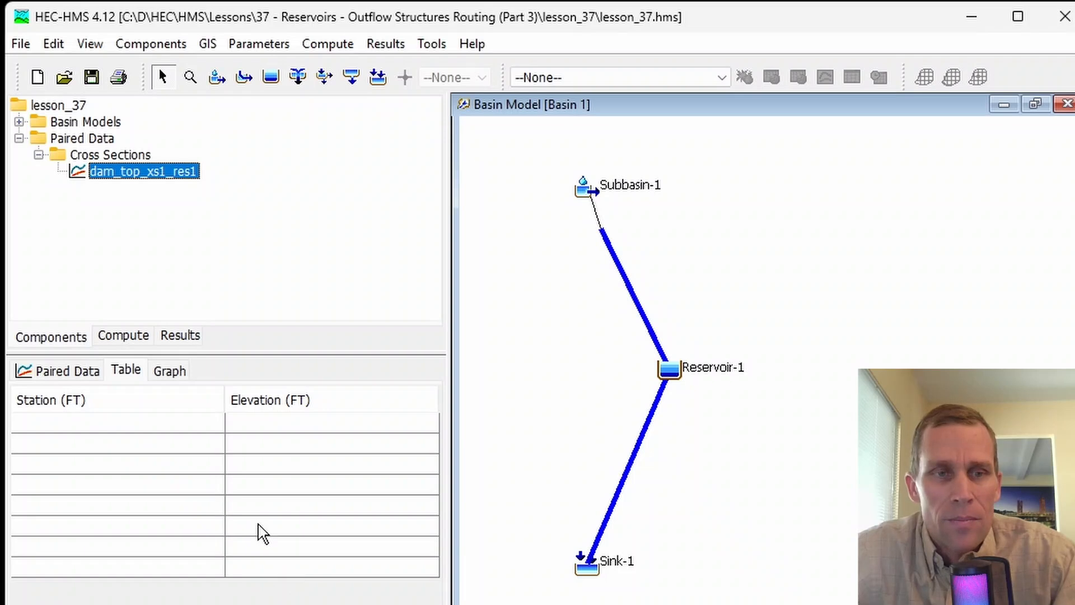
pyautogui.click(171, 379)
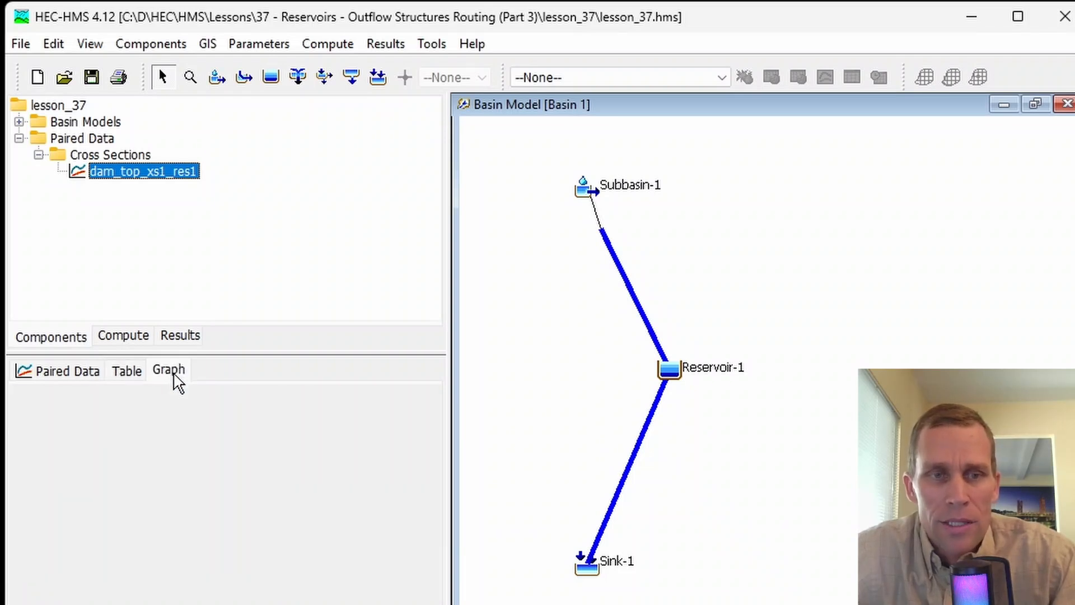
pyautogui.click(128, 374)
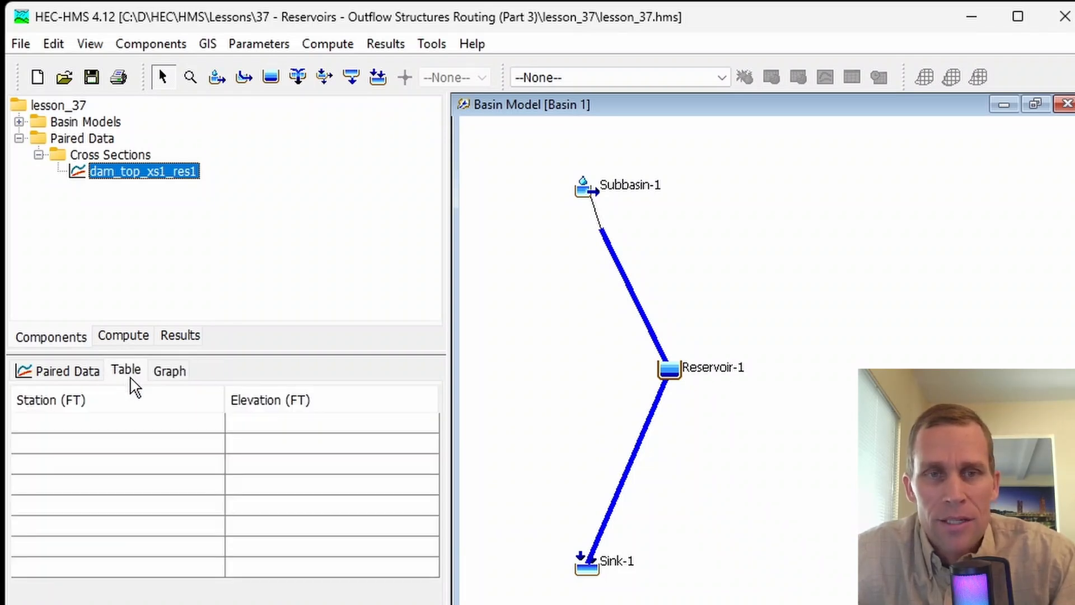
# Change dam_top_xs1_res1's data source to Data Storage System (HEC-DSS) and review its DSS filename and pathname
pyautogui.click(70, 373)
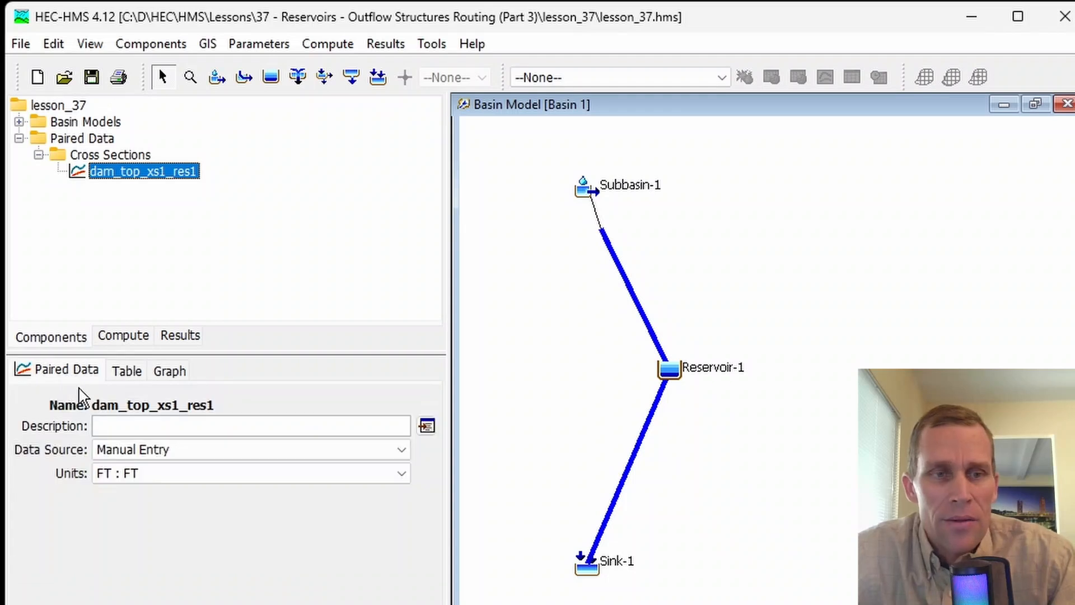
pyautogui.click(137, 449)
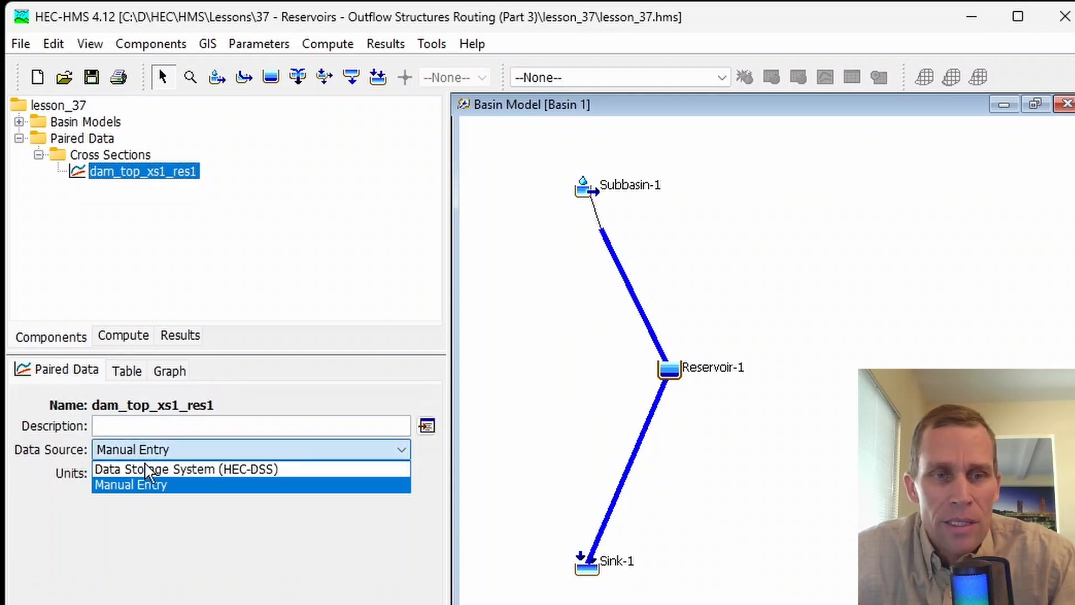
pyautogui.click(185, 469)
pyautogui.moveTo(163, 470); pyautogui.dragTo(329, 474)
pyautogui.moveTo(202, 497); pyautogui.dragTo(296, 493)
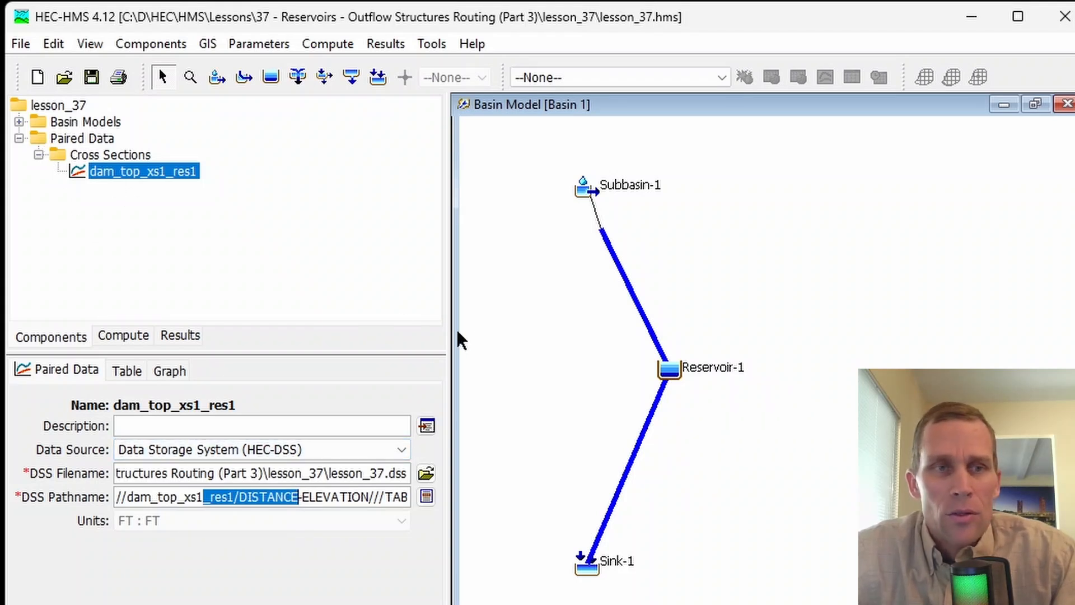
# Reopen Dam Top 1 under Reservoir-1, switch its method to Level Overflow and return it to Non-Level Overflow
pyautogui.click(19, 122)
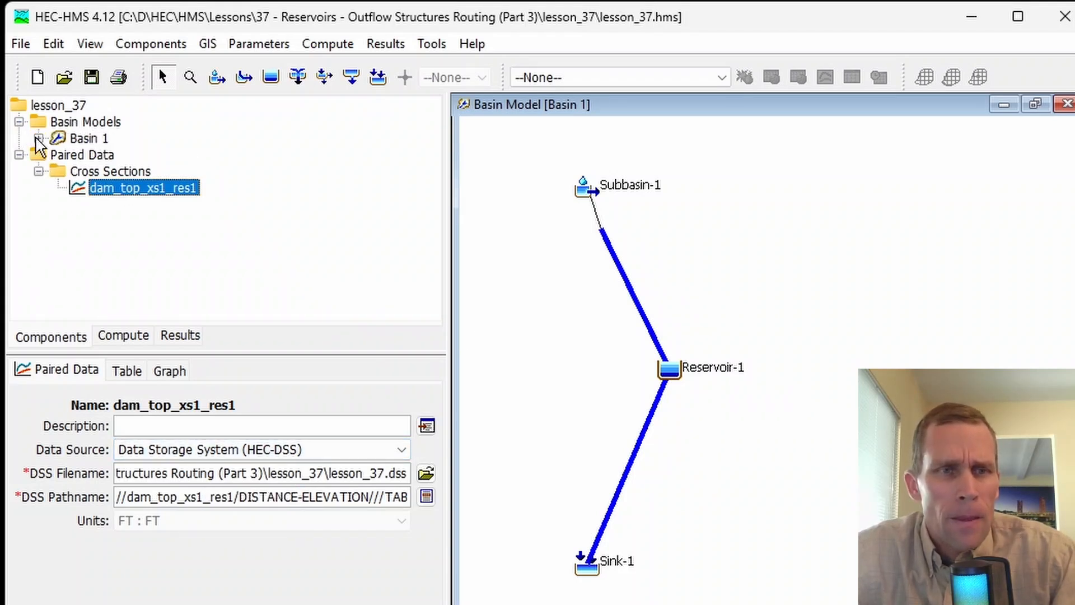
pyautogui.click(38, 138)
pyautogui.click(58, 188)
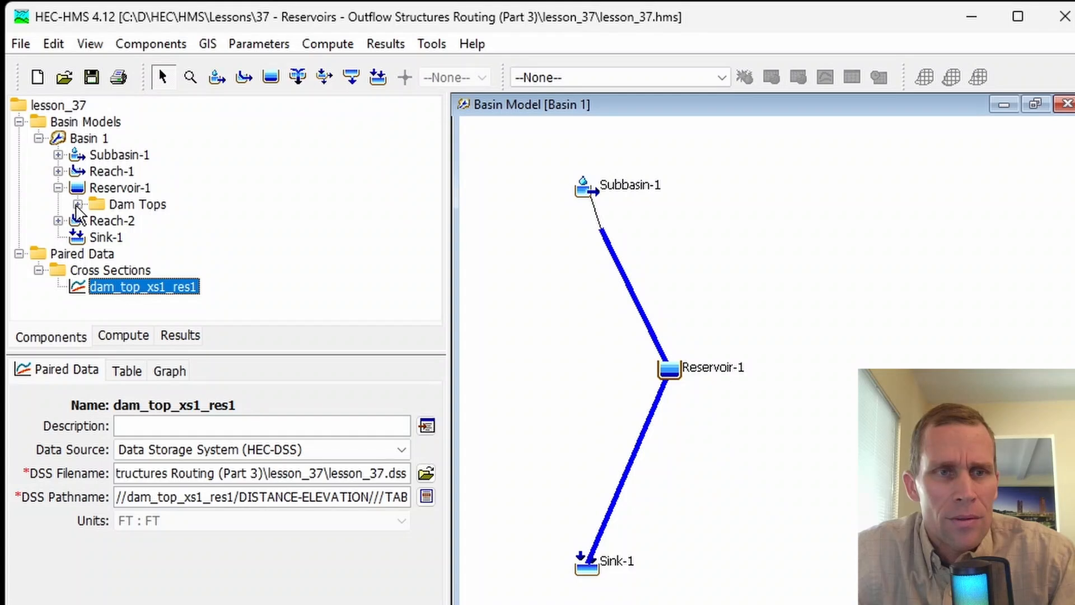
pyautogui.click(77, 204)
pyautogui.click(147, 221)
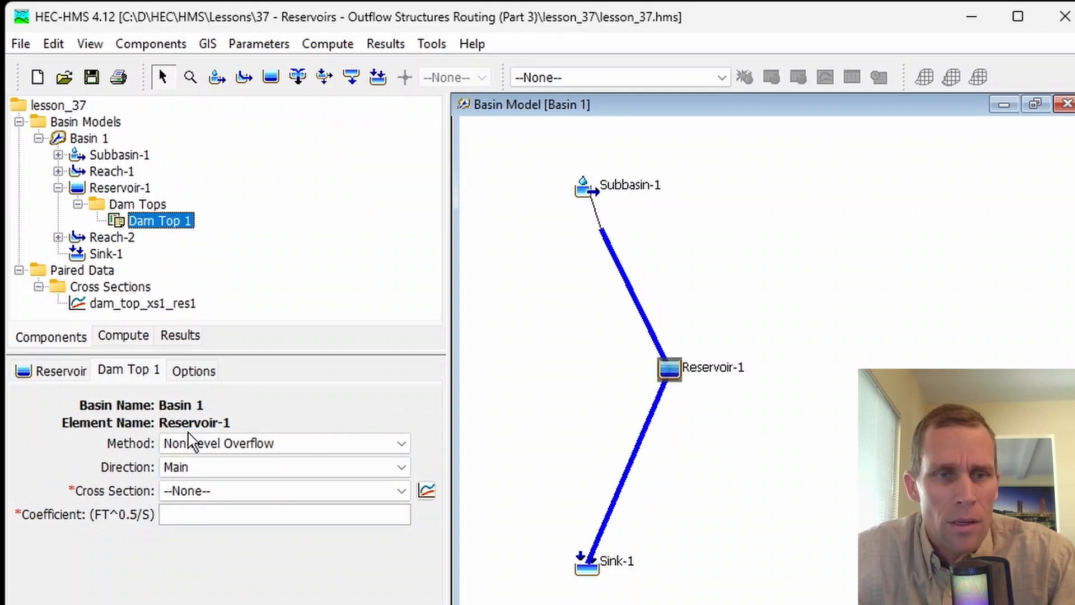
pyautogui.click(215, 513)
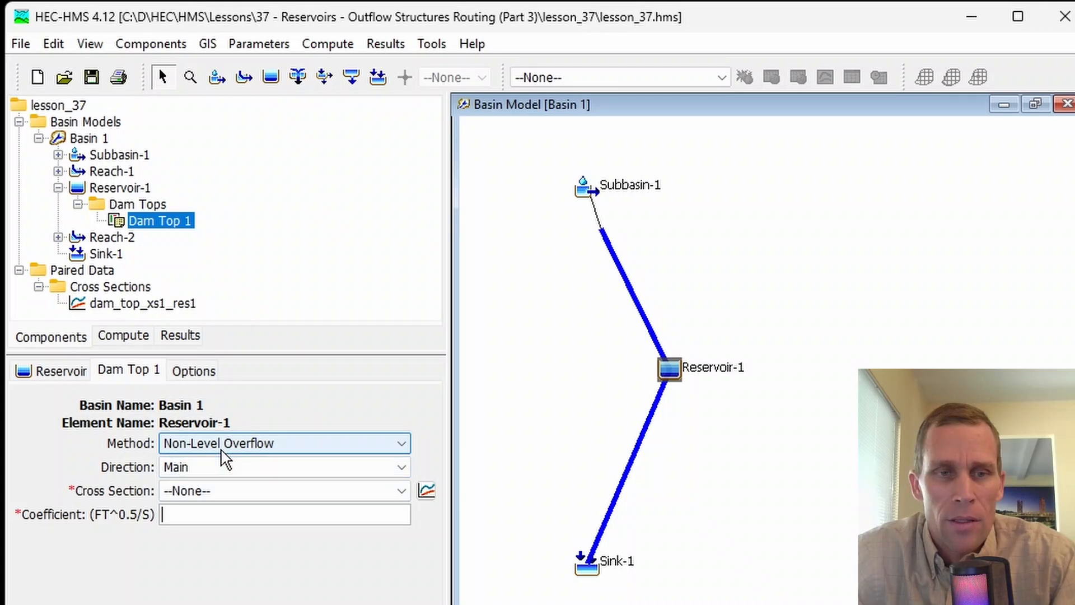
pyautogui.click(290, 450)
pyautogui.click(272, 460)
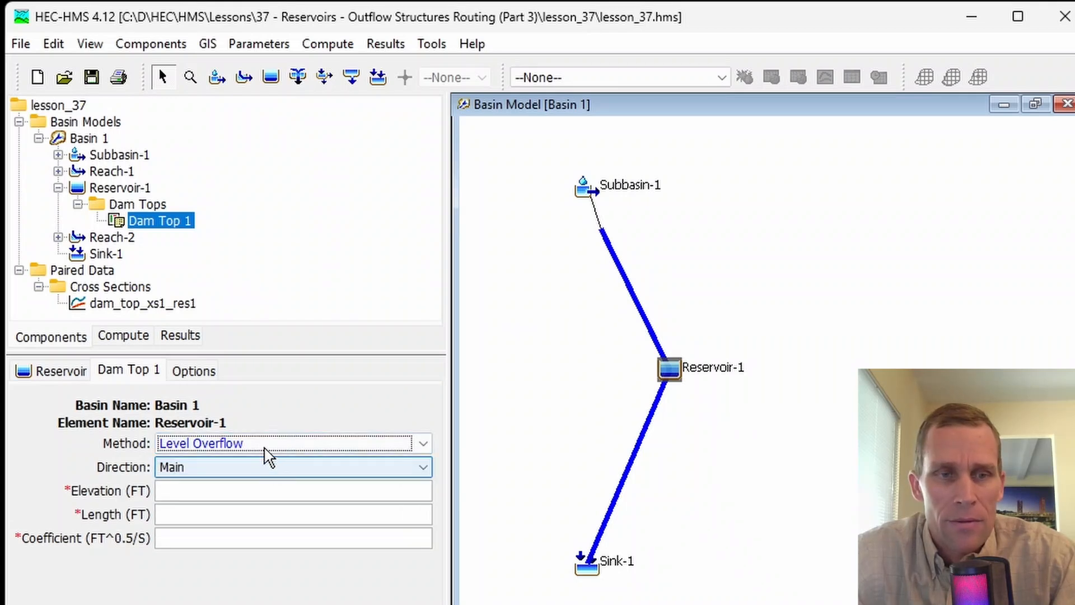
pyautogui.click(269, 444)
pyautogui.click(271, 479)
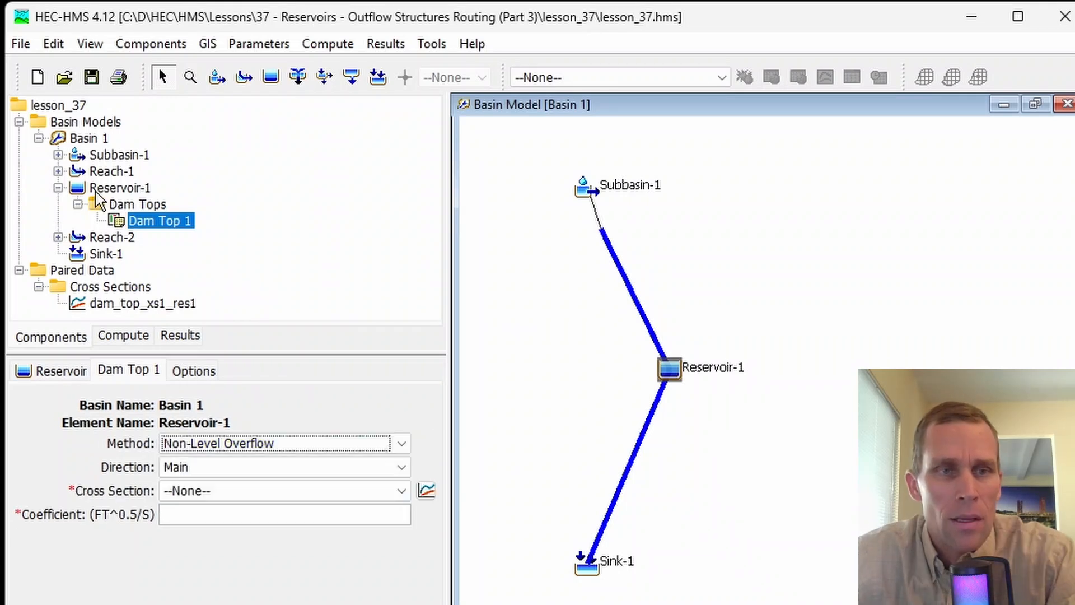
# Set Reservoir-1's number of pumps to 3 and expand its list of pumps
pyautogui.click(119, 188)
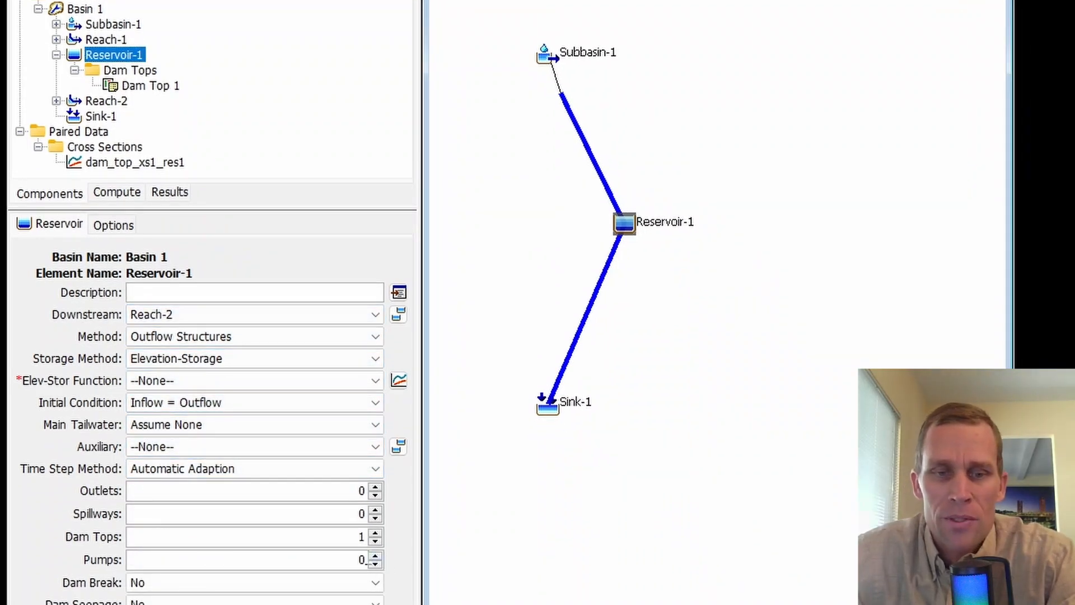
pyautogui.click(376, 555)
pyautogui.click(376, 556)
pyautogui.click(376, 555)
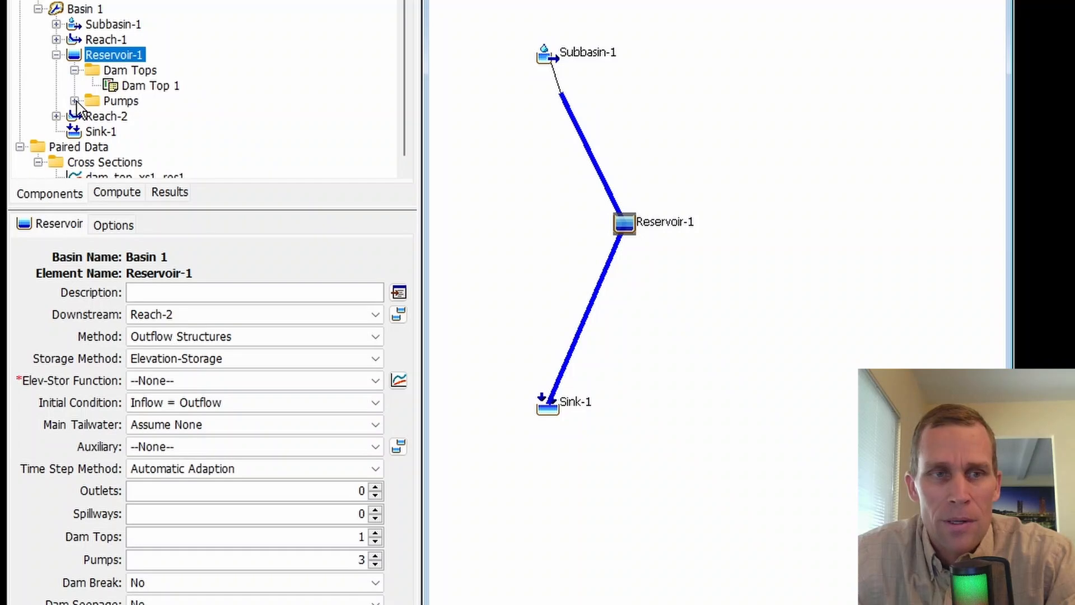
pyautogui.click(74, 100)
pyautogui.scroll(-2, 136, 130)
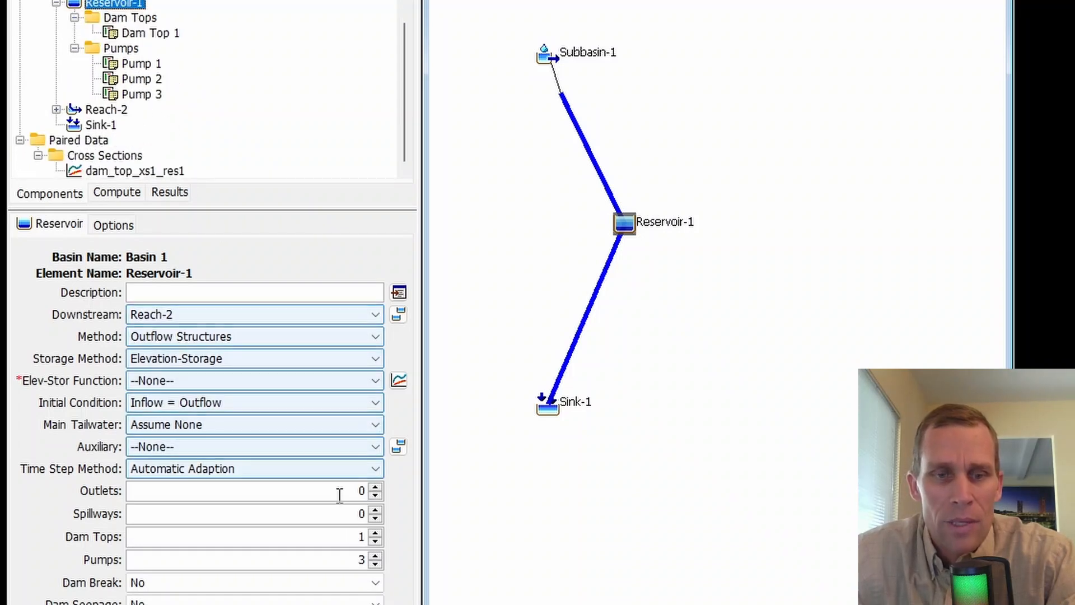
# Increase Reservoir-1's number of pumps to 5 and reduce it to 2
pyautogui.click(375, 555)
pyautogui.click(375, 555)
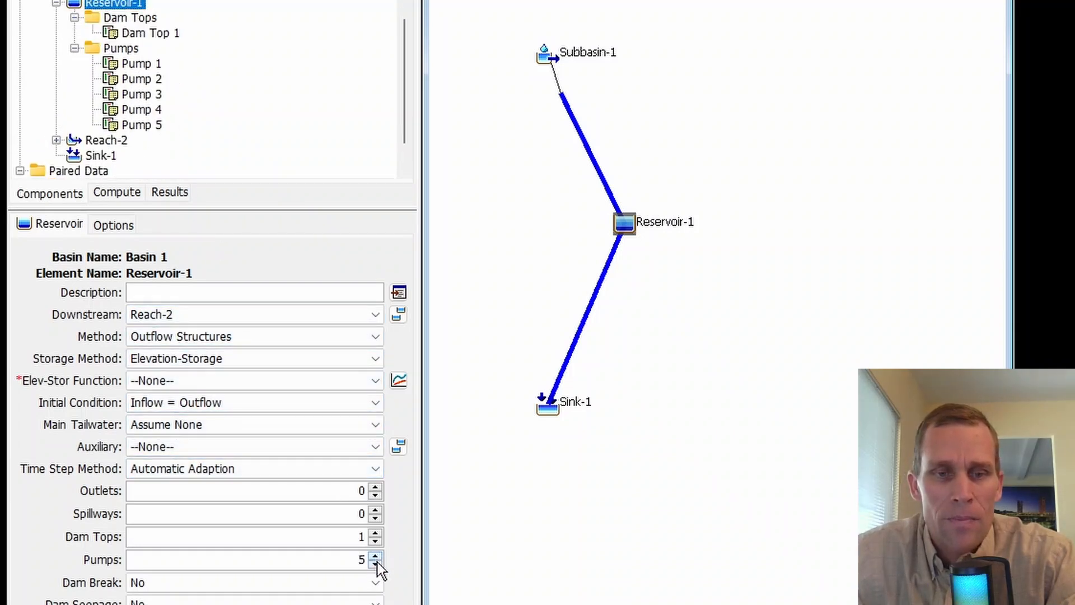
pyautogui.click(375, 564)
pyautogui.click(376, 564)
pyautogui.click(376, 564)
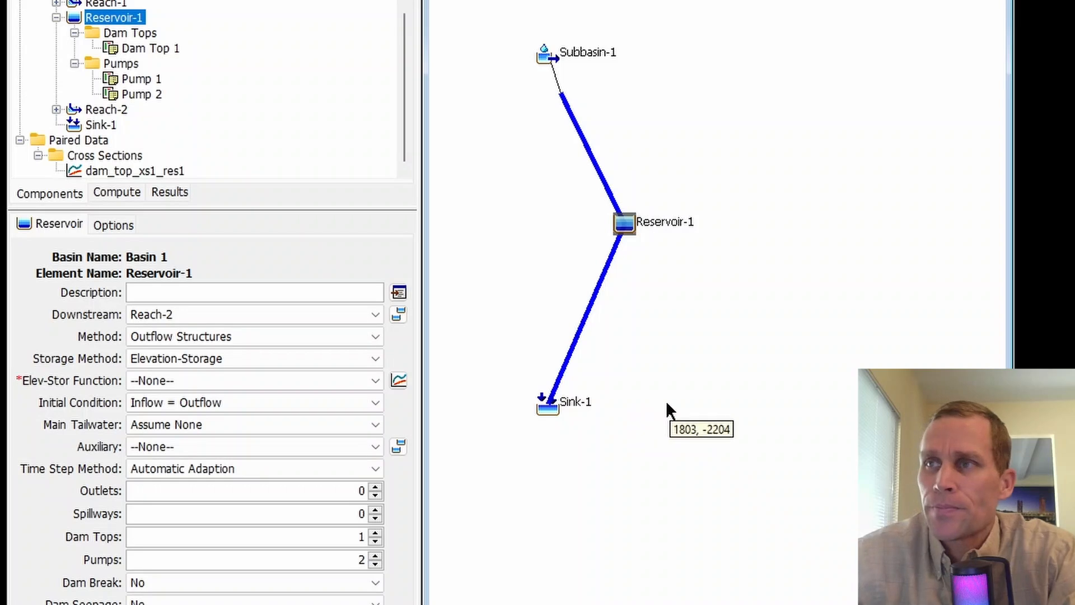
# View the settings of Pump 1 and Pump 2, and set Pump 1's number of units to 4 after trying 2
pyautogui.click(139, 80)
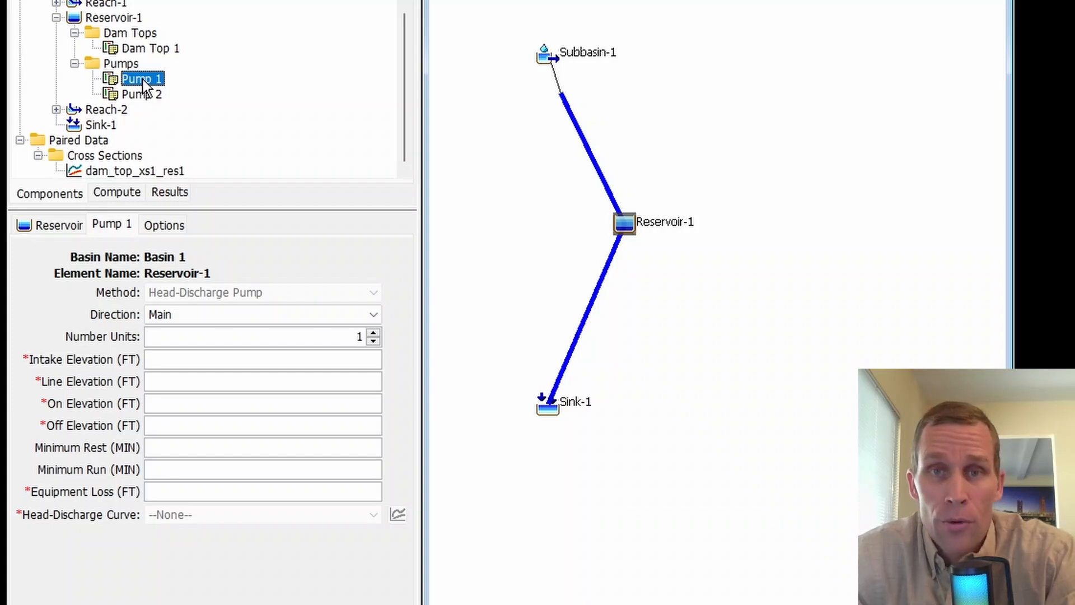
pyautogui.click(130, 97)
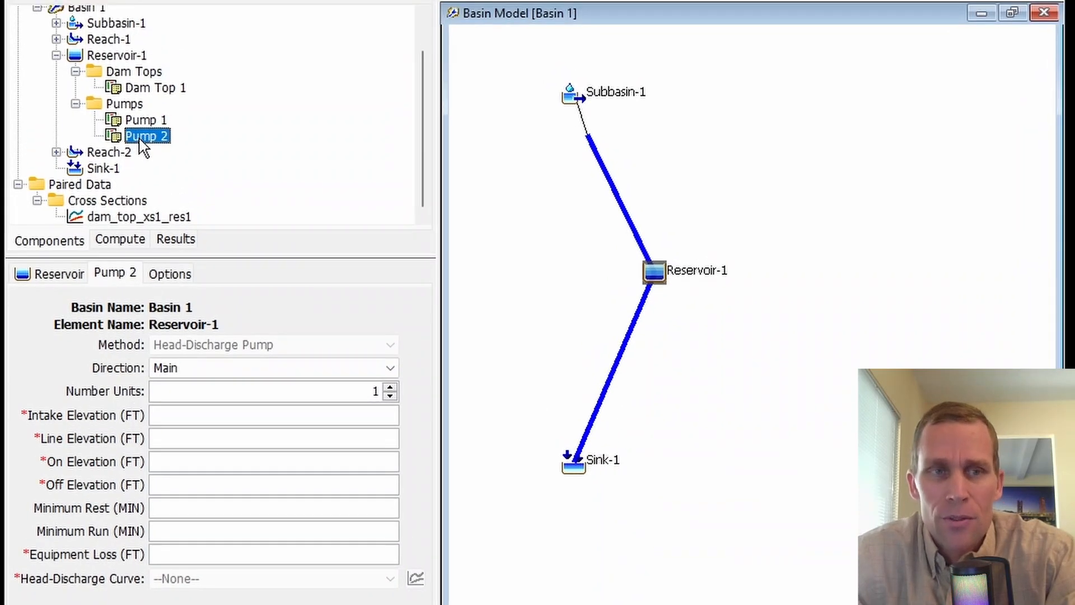
pyautogui.click(147, 123)
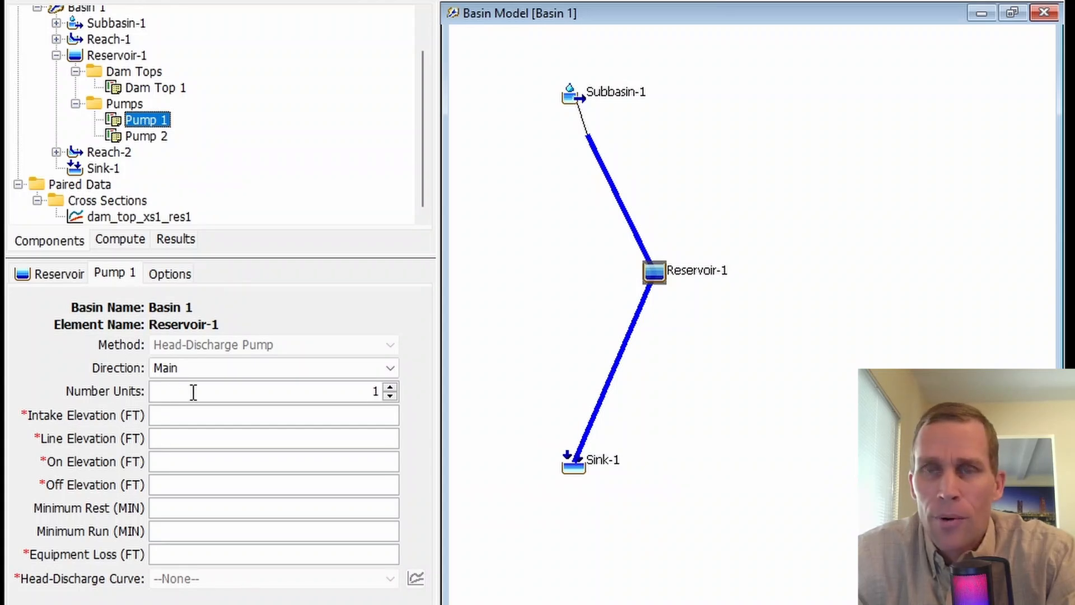
pyautogui.moveTo(353, 392); pyautogui.dragTo(403, 391)
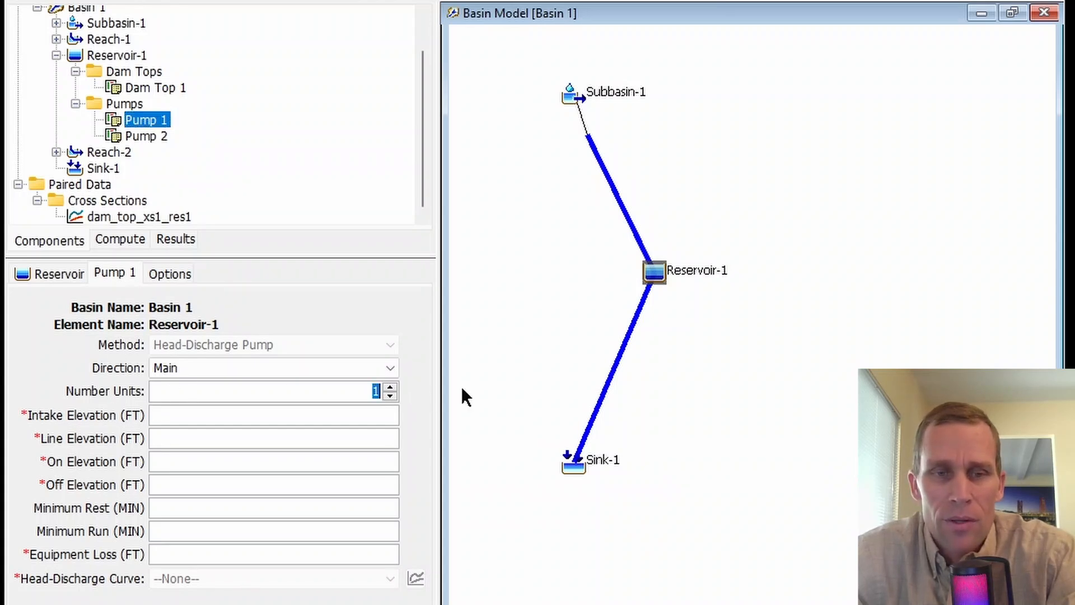
pyautogui.write('2')
pyautogui.moveTo(368, 392); pyautogui.dragTo(407, 393)
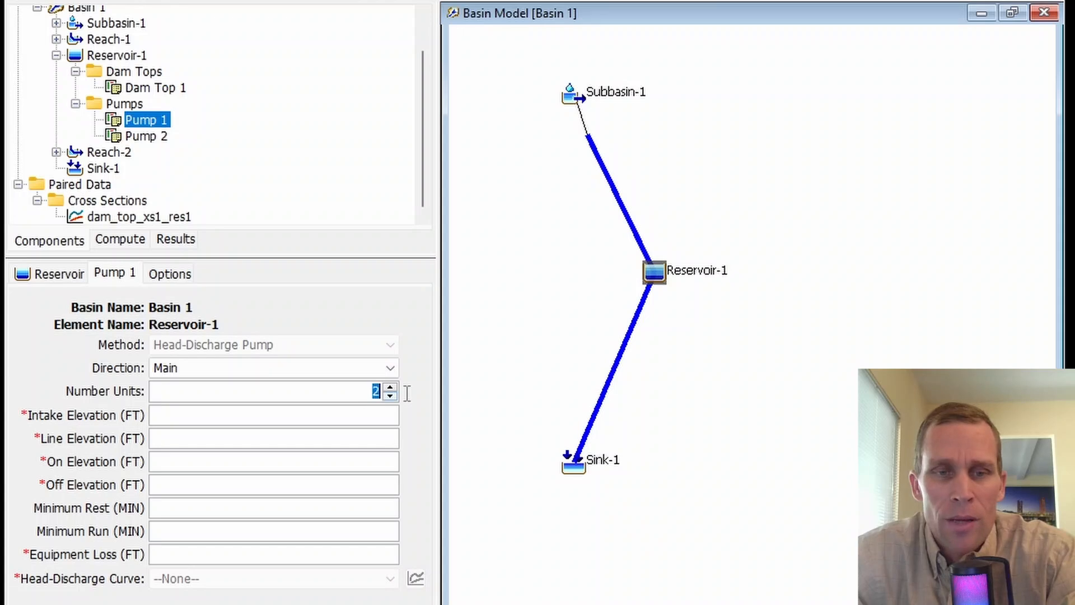
pyautogui.write('4')
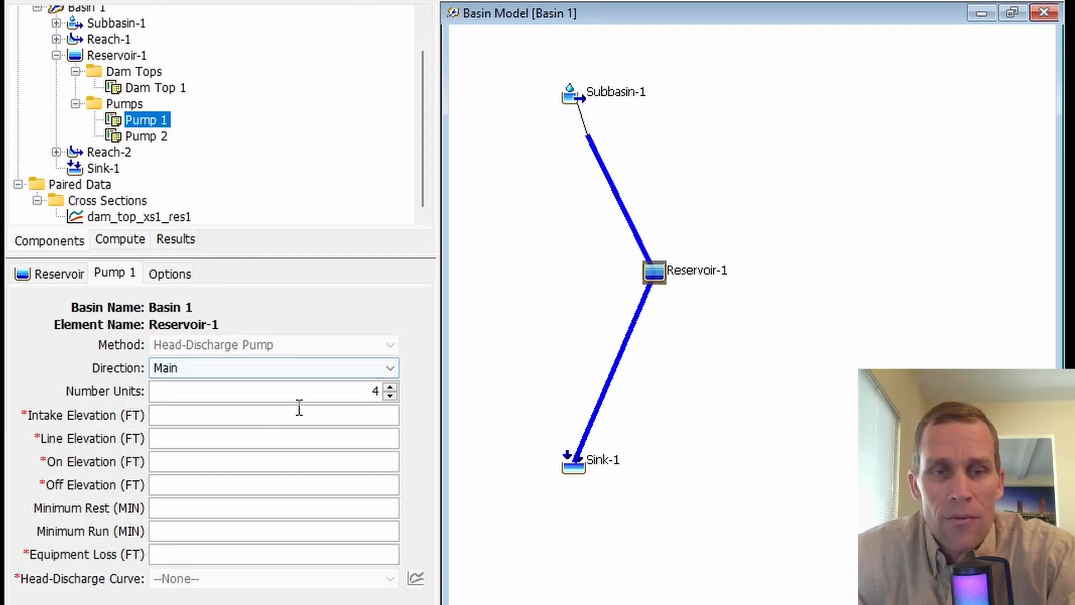
pyautogui.click(325, 392)
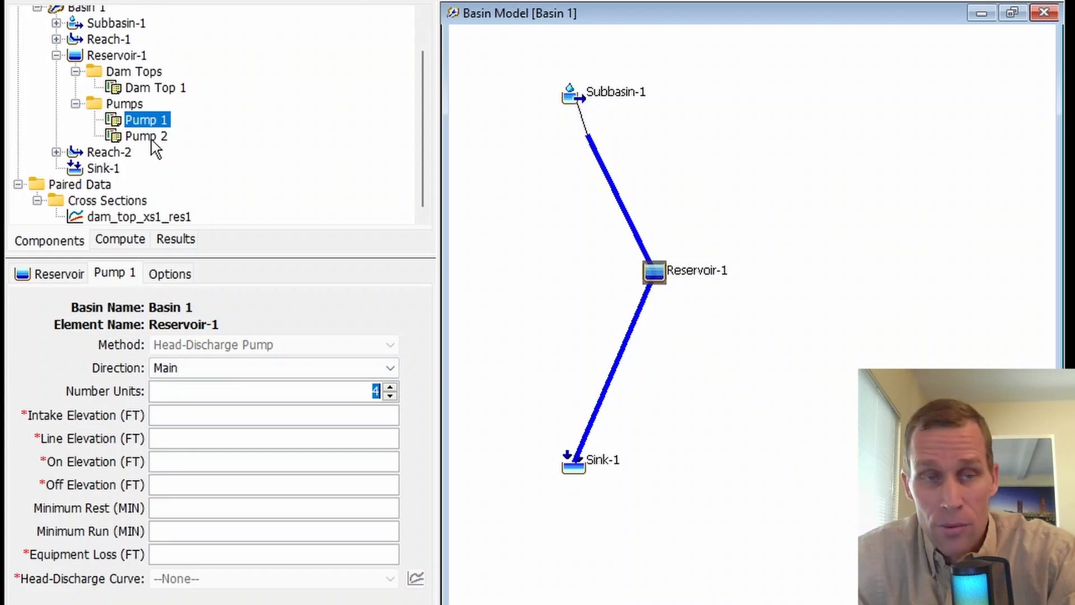
# Check Pump 1's direction options and keep the direction as Main
pyautogui.click(171, 368)
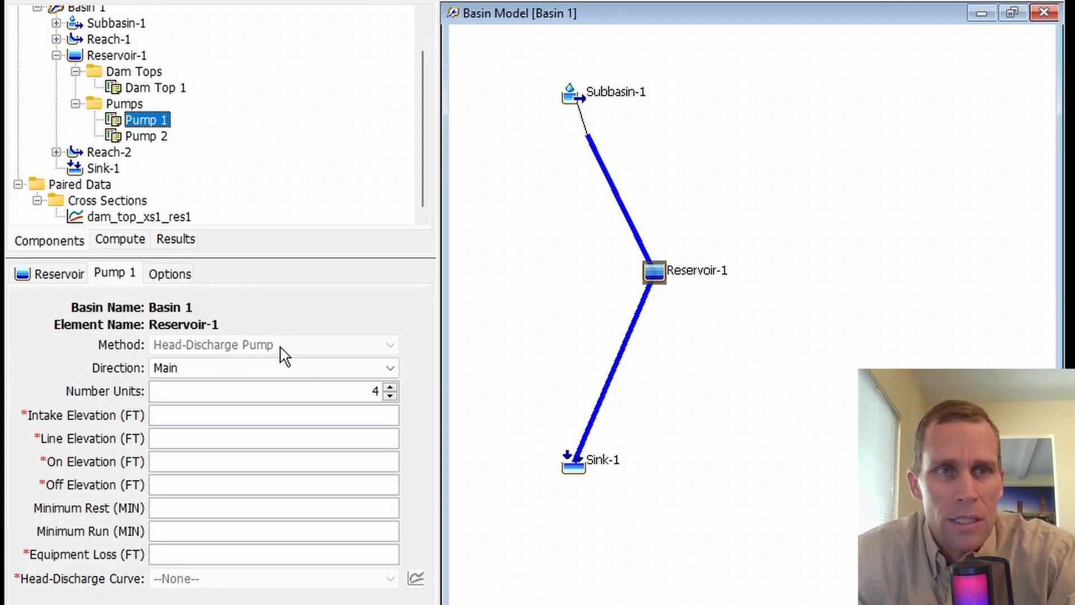
pyautogui.click(201, 375)
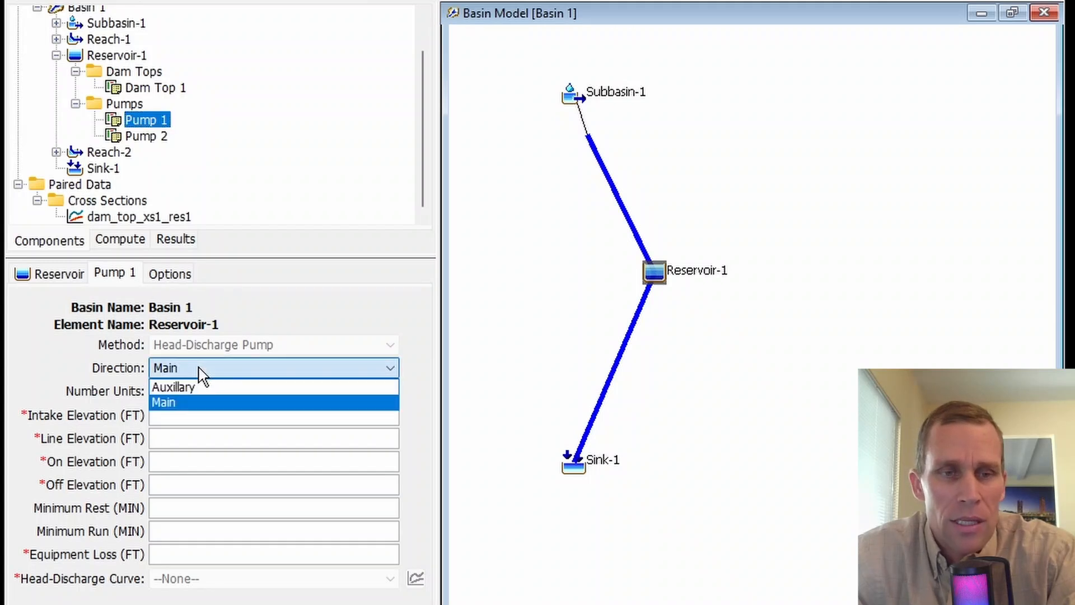
pyautogui.click(205, 400)
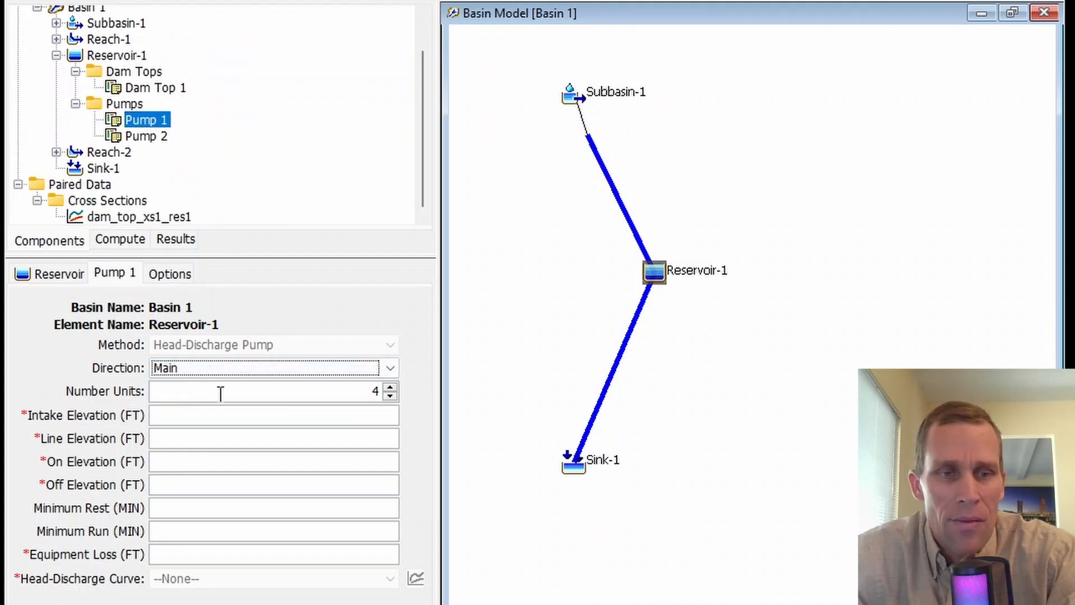
# Set Pump 1's intake elevation to 170 ft and its line elevation to 190 ft
pyautogui.click(224, 394)
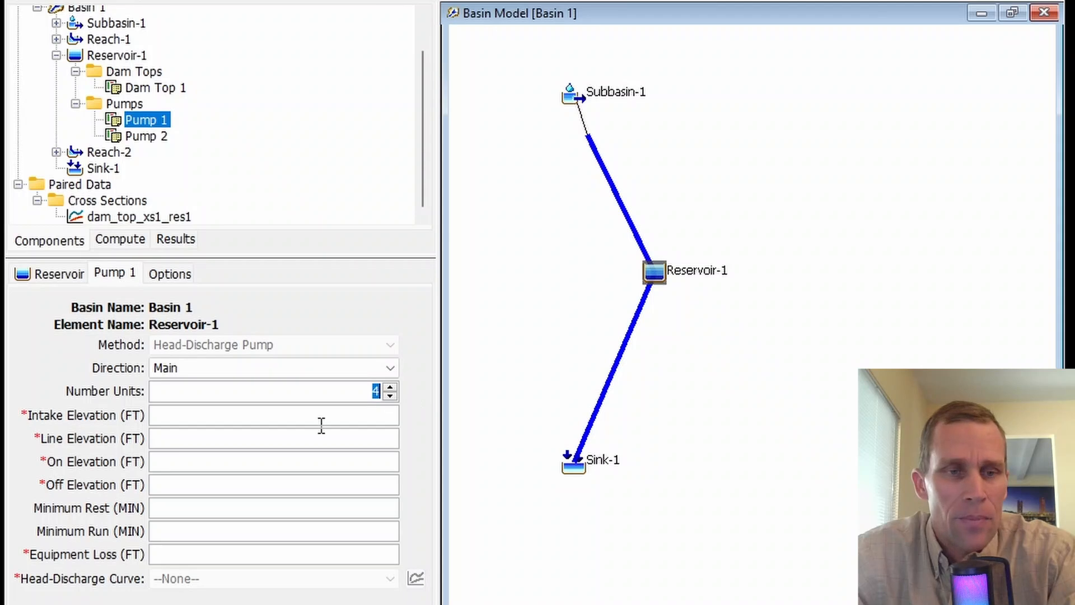
pyautogui.click(186, 419)
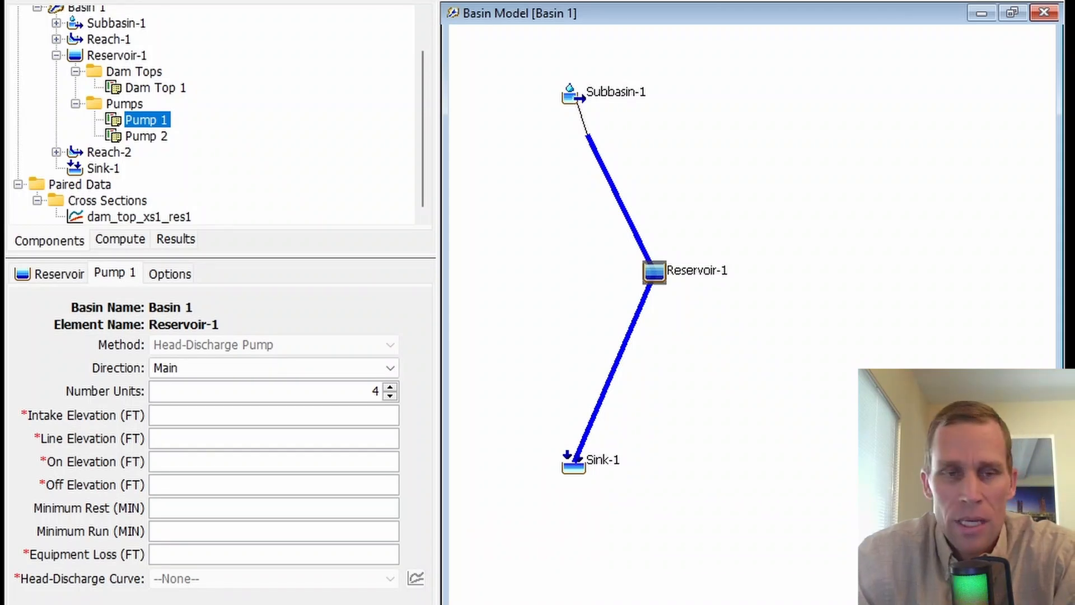
pyautogui.write('170')
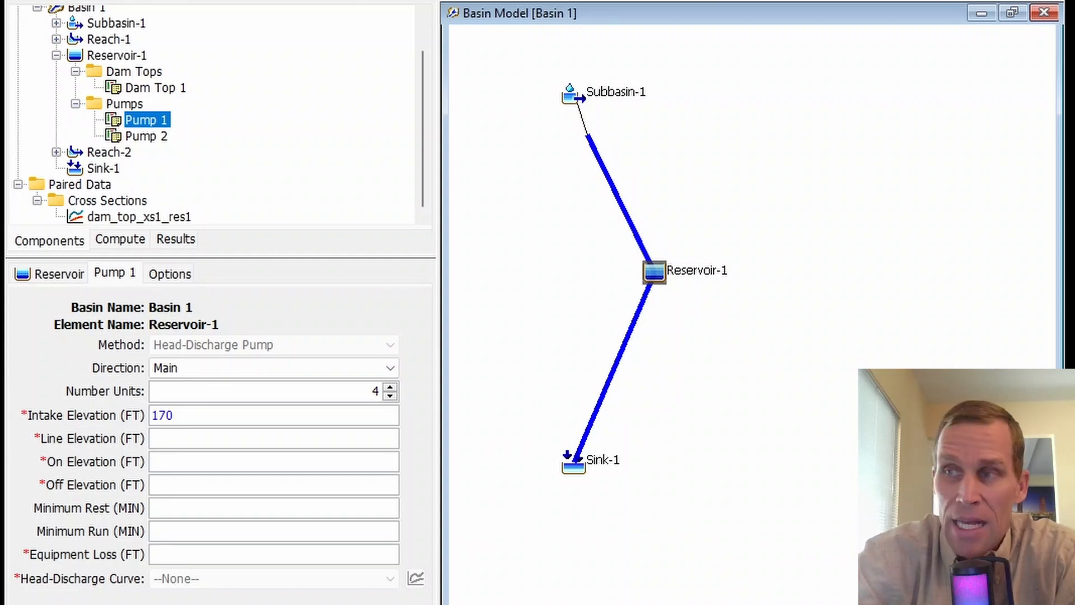
pyautogui.write('290')
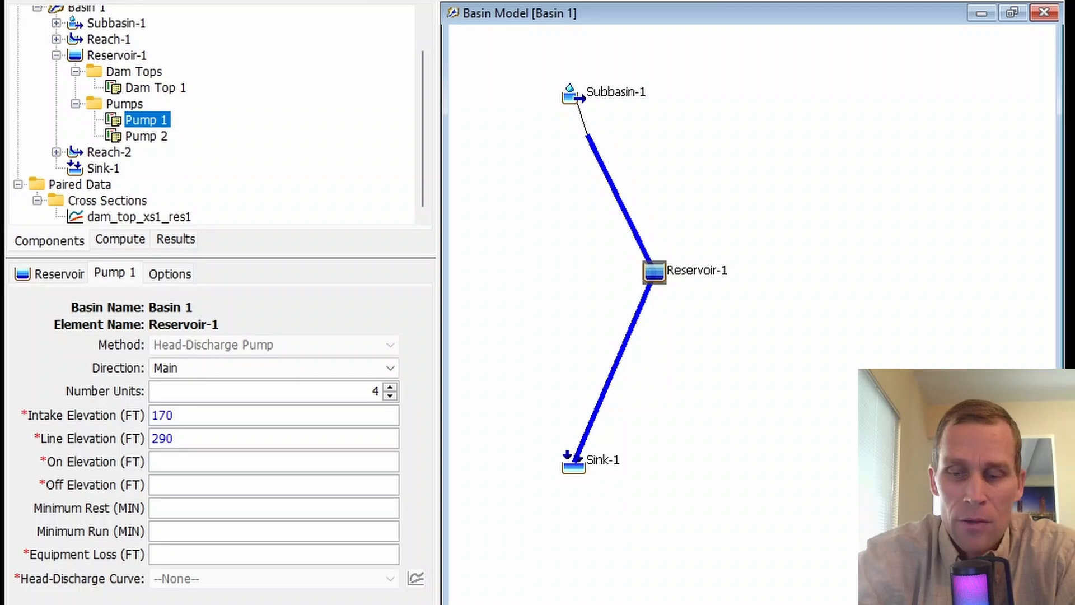
pyautogui.press('BackSpace')
pyautogui.press('BackSpace')
pyautogui.press('BackSpace')
pyautogui.write('190')
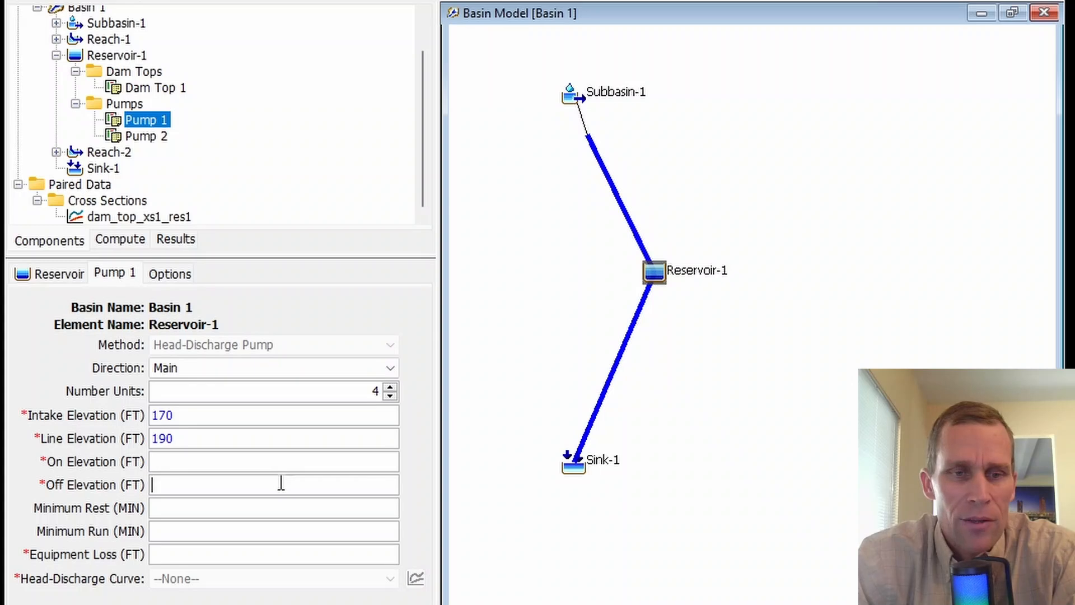
# Set Pump 1's on elevation to 185 ft and its off elevation to 180 ft
pyautogui.click(280, 459)
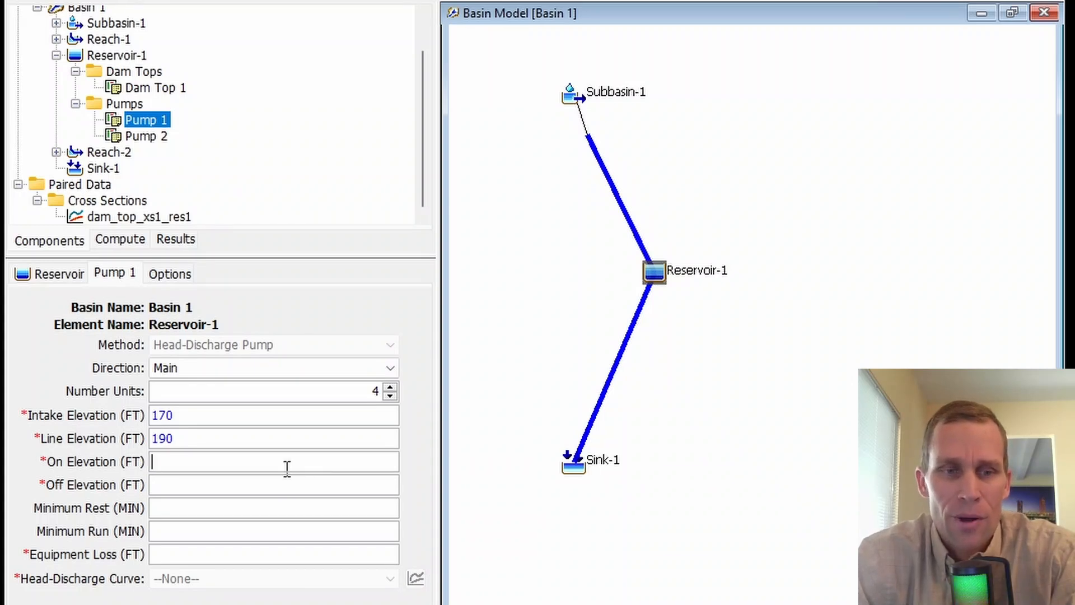
pyautogui.click(175, 484)
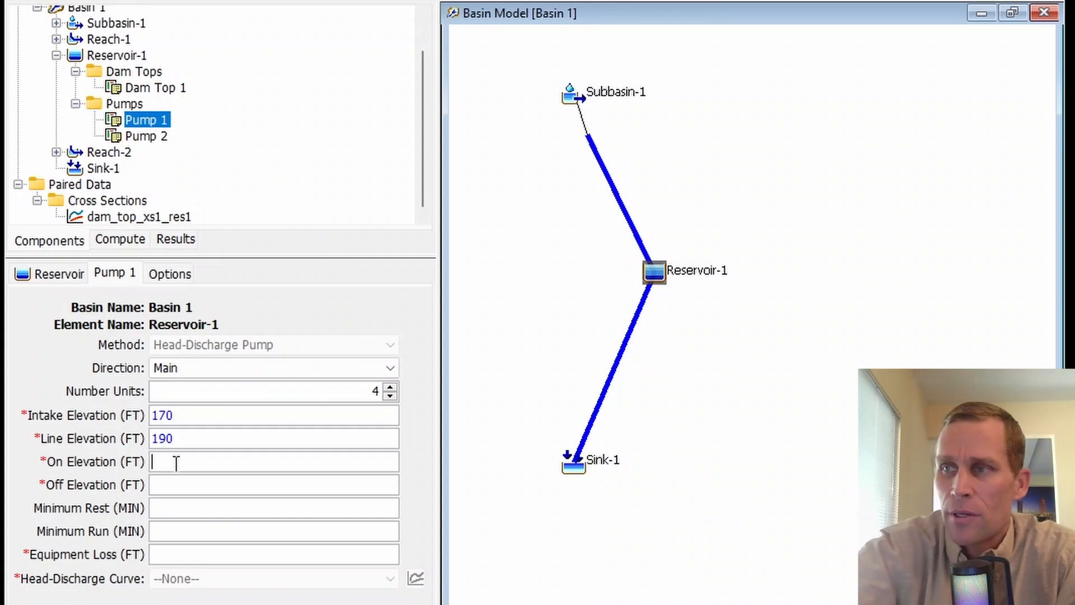
pyautogui.click(176, 463)
pyautogui.write('185')
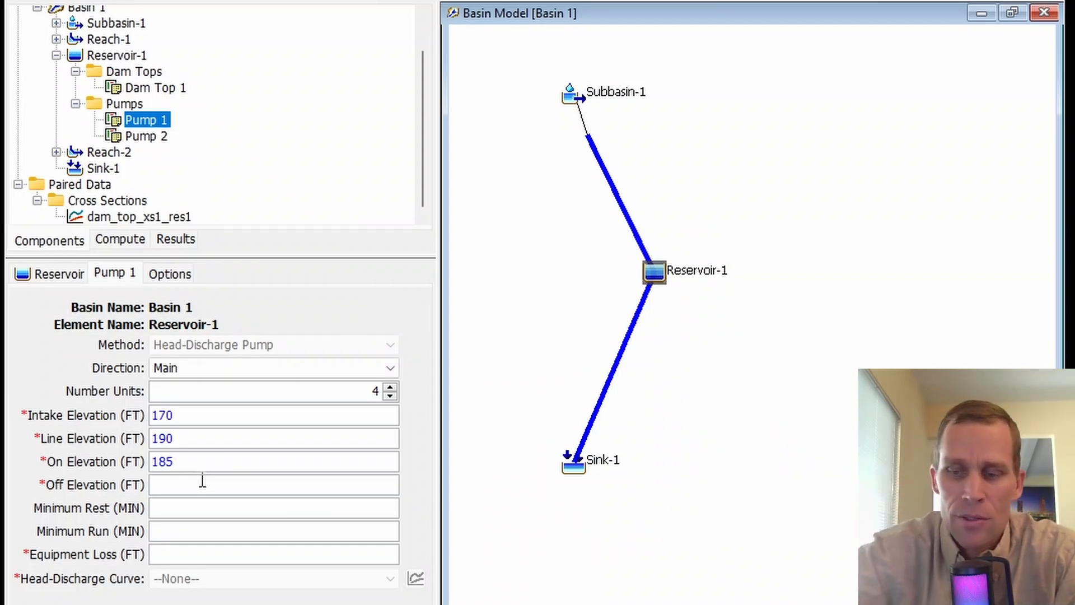
pyautogui.write('180')
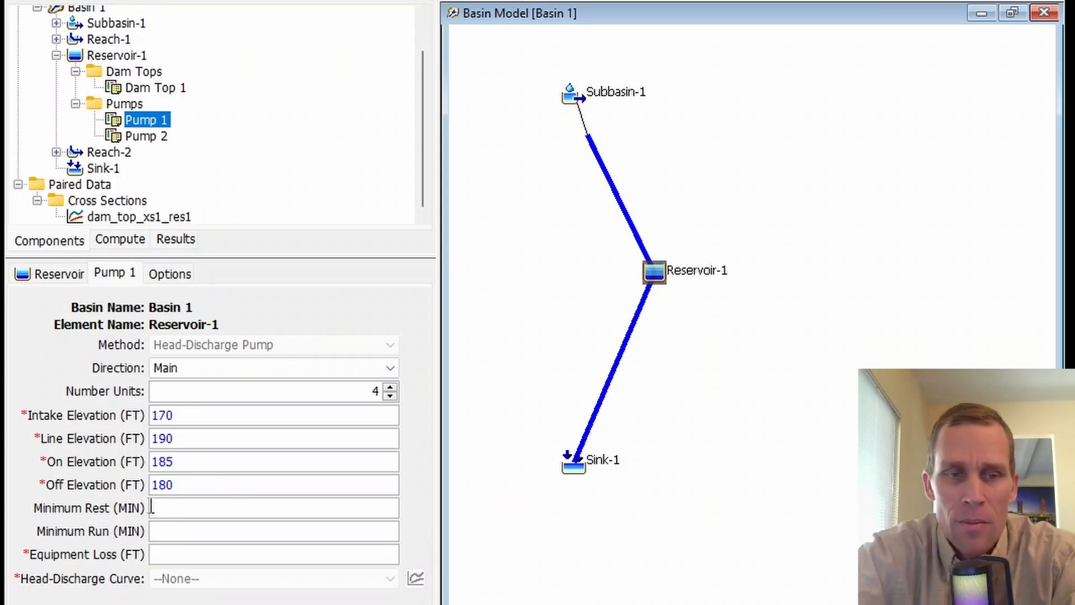
# Set Pump 1's minimum rest time to 10 minutes and its minimum run time to 20 minutes
pyautogui.write('10')
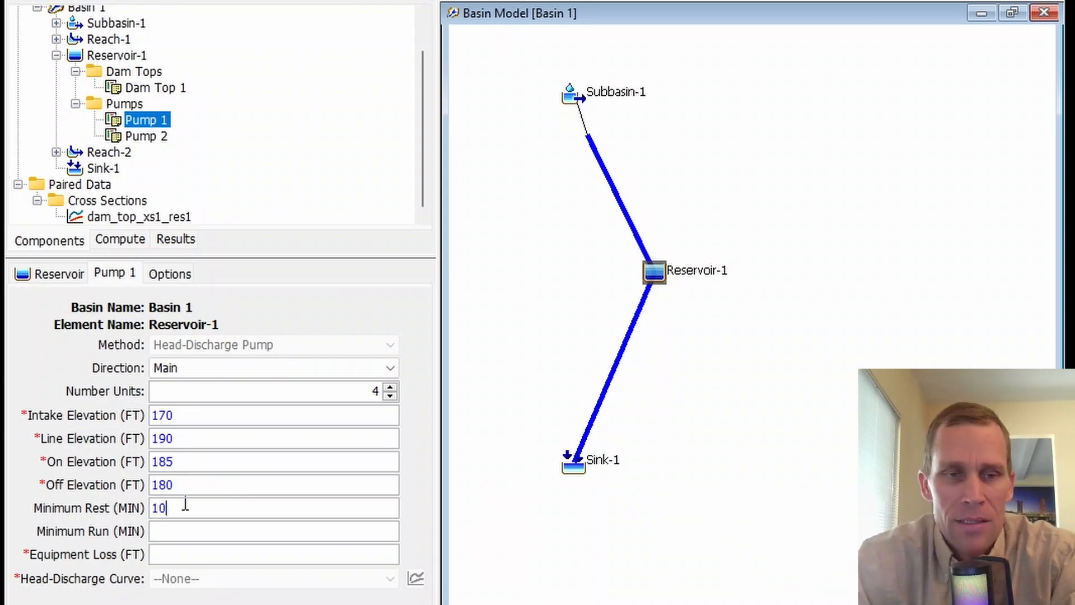
pyautogui.moveTo(185, 507); pyautogui.dragTo(144, 521)
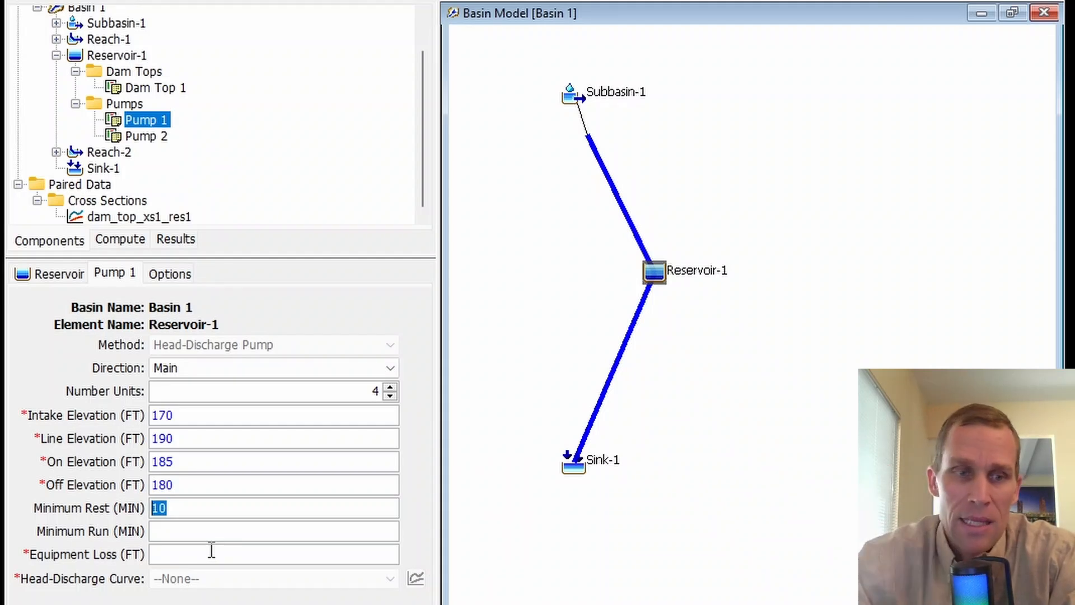
pyautogui.click(184, 470)
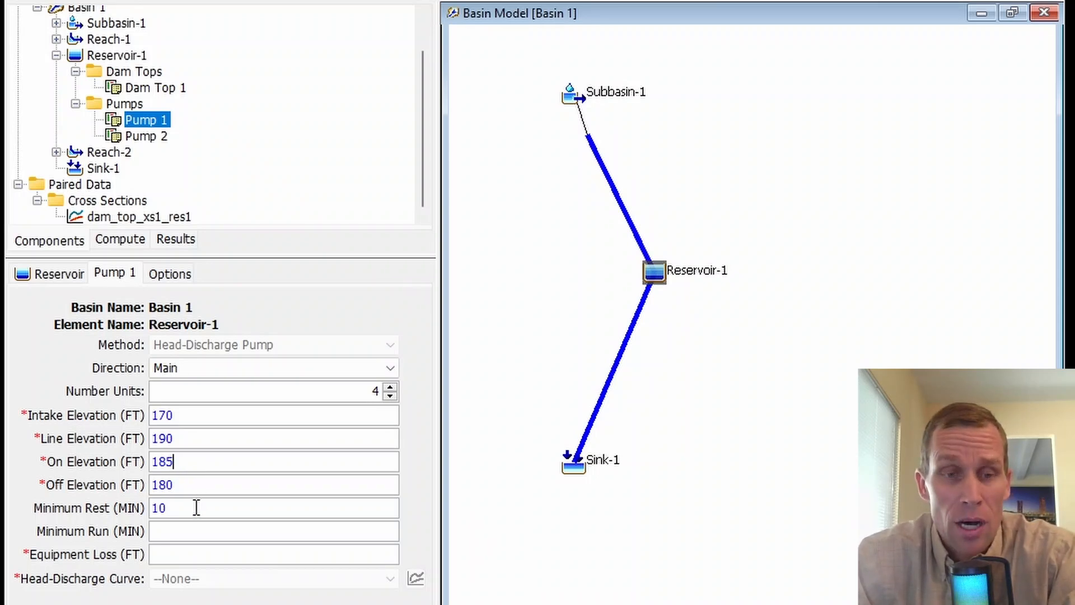
pyautogui.doubleClick(163, 507)
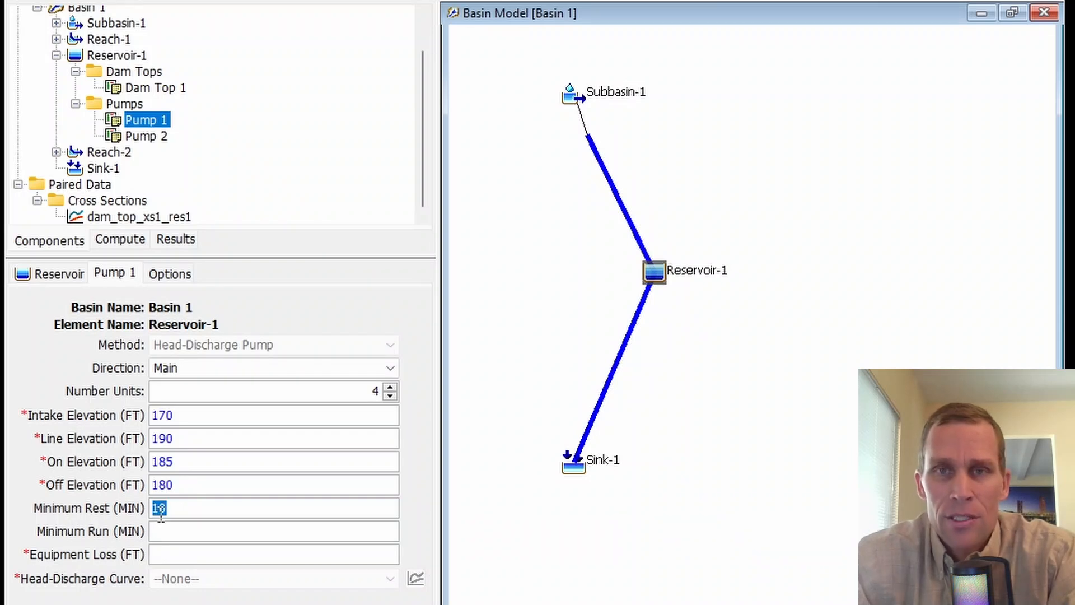
pyautogui.click(199, 504)
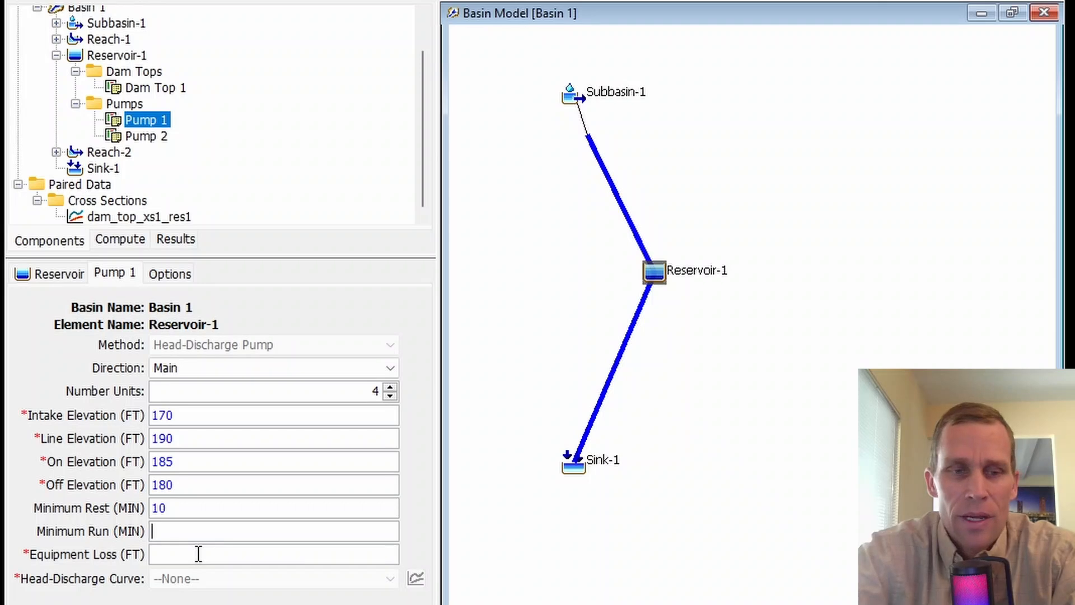
pyautogui.write('20')
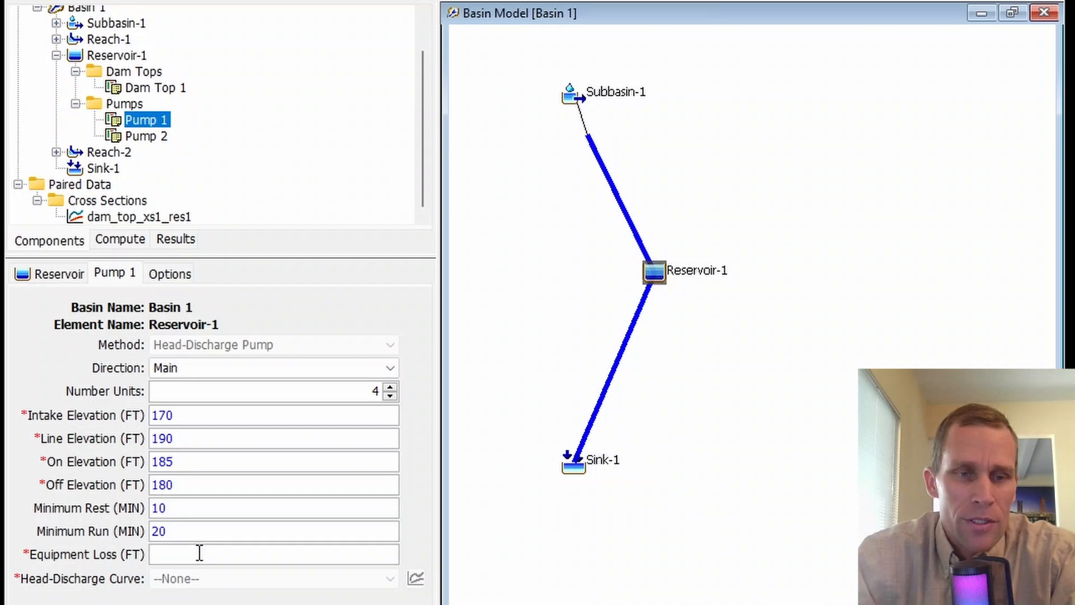
pyautogui.click(187, 465)
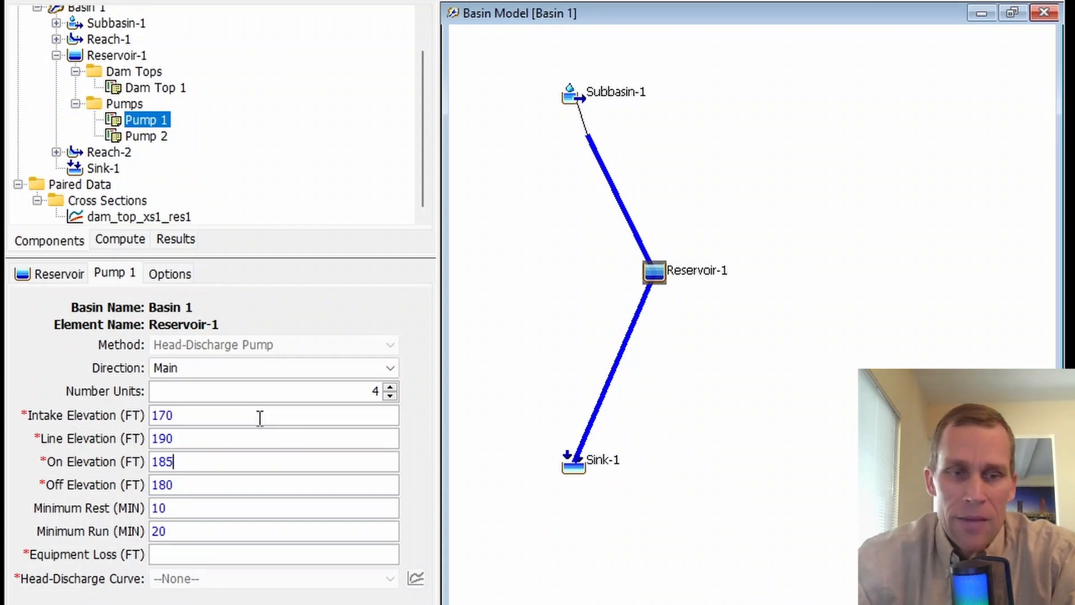
pyautogui.moveTo(190, 485); pyautogui.dragTo(145, 485)
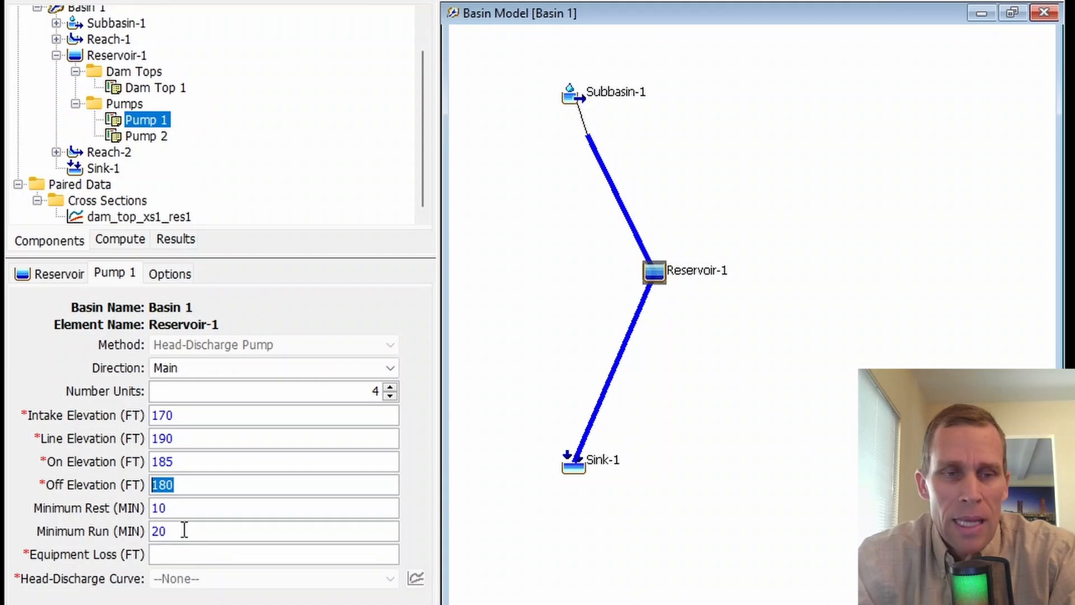
pyautogui.moveTo(181, 531); pyautogui.dragTo(141, 538)
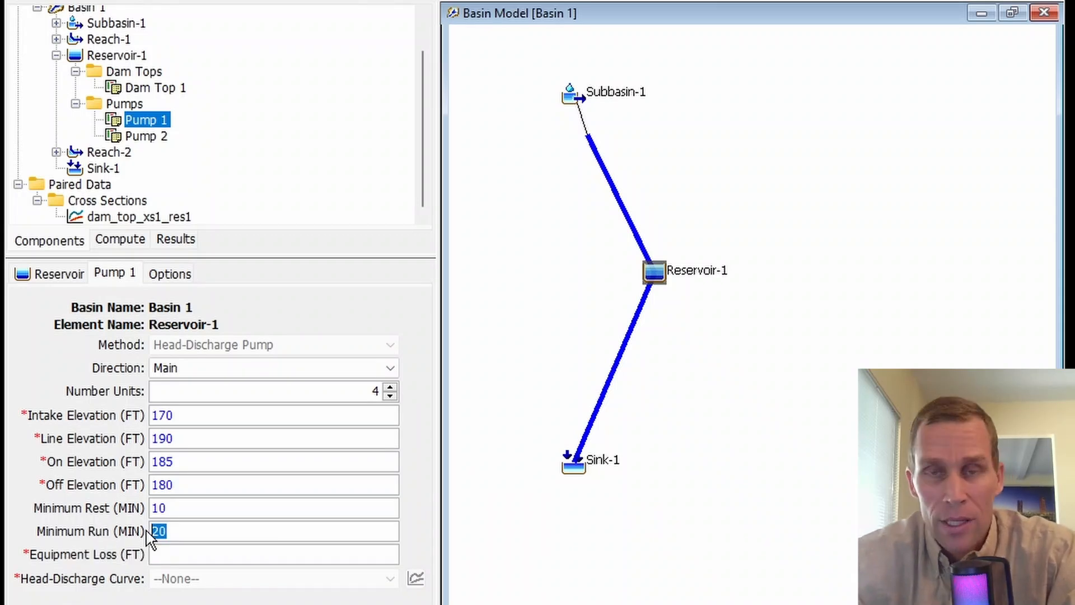
pyautogui.click(180, 555)
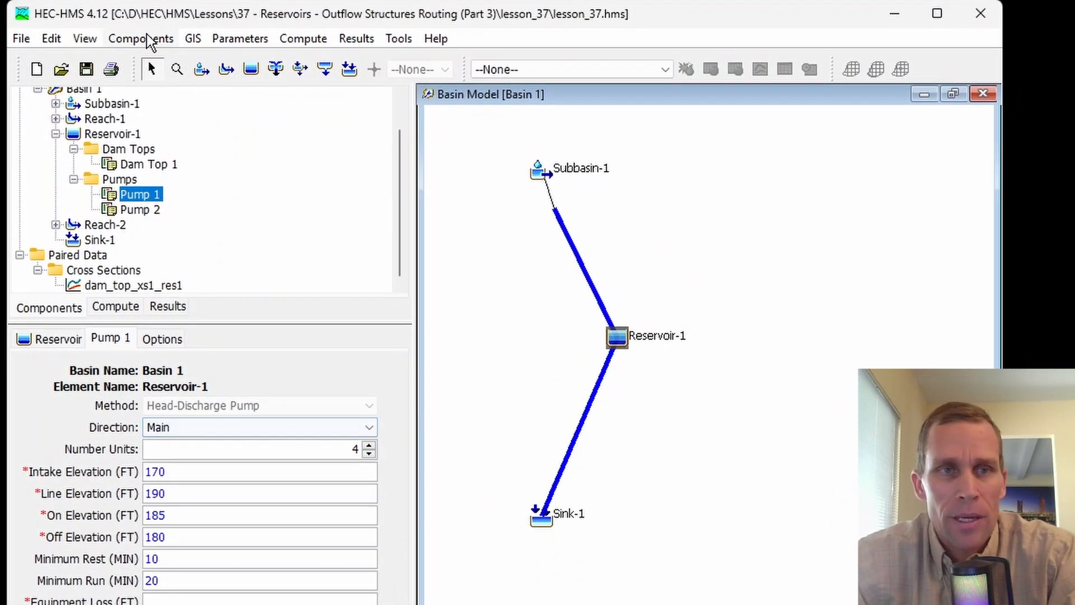
# Create an elevation-discharge function named pump1_res1 in the paired data and assign it as Pump 1's head-discharge curve
pyautogui.click(149, 42)
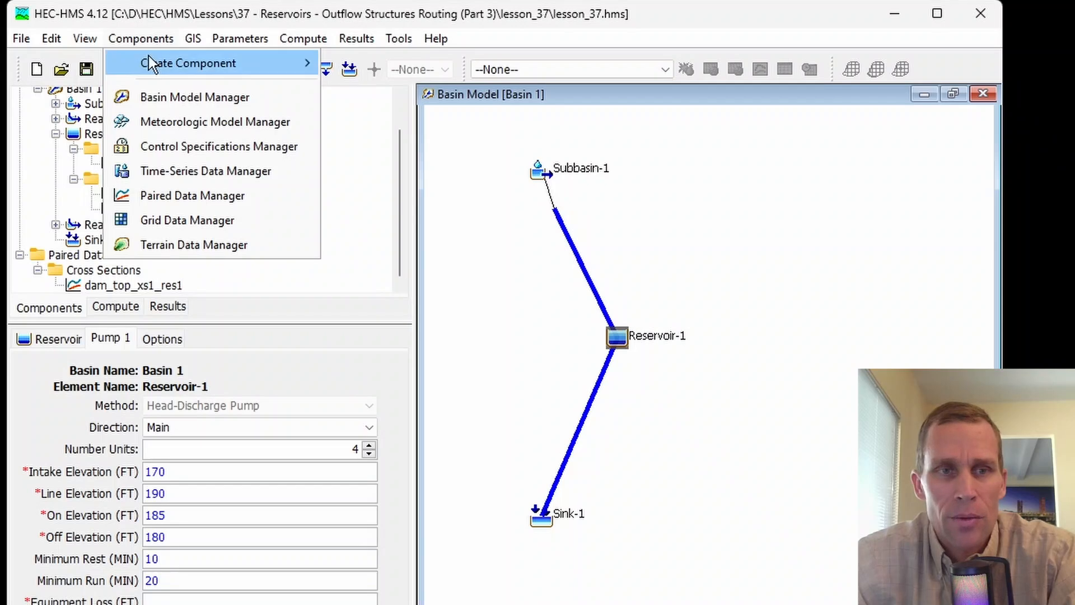
pyautogui.click(180, 195)
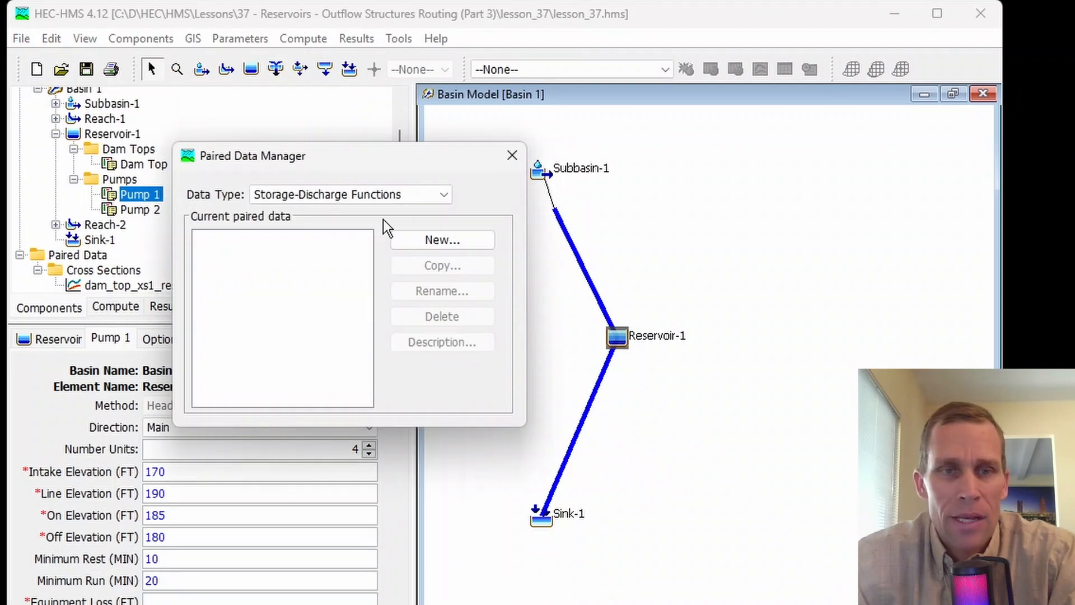
pyautogui.click(408, 194)
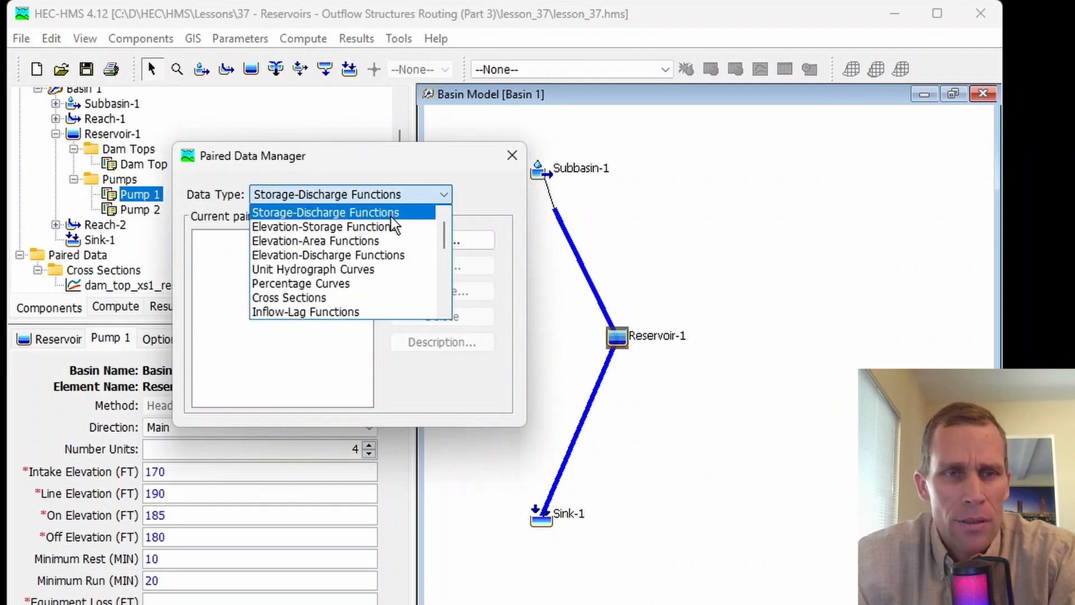
pyautogui.click(345, 255)
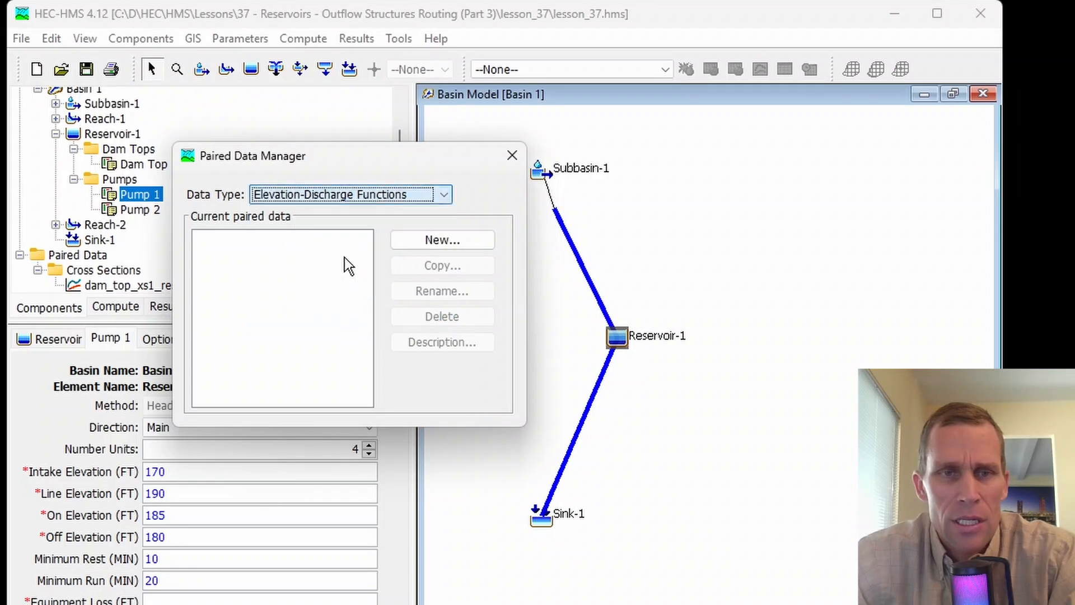
pyautogui.click(422, 244)
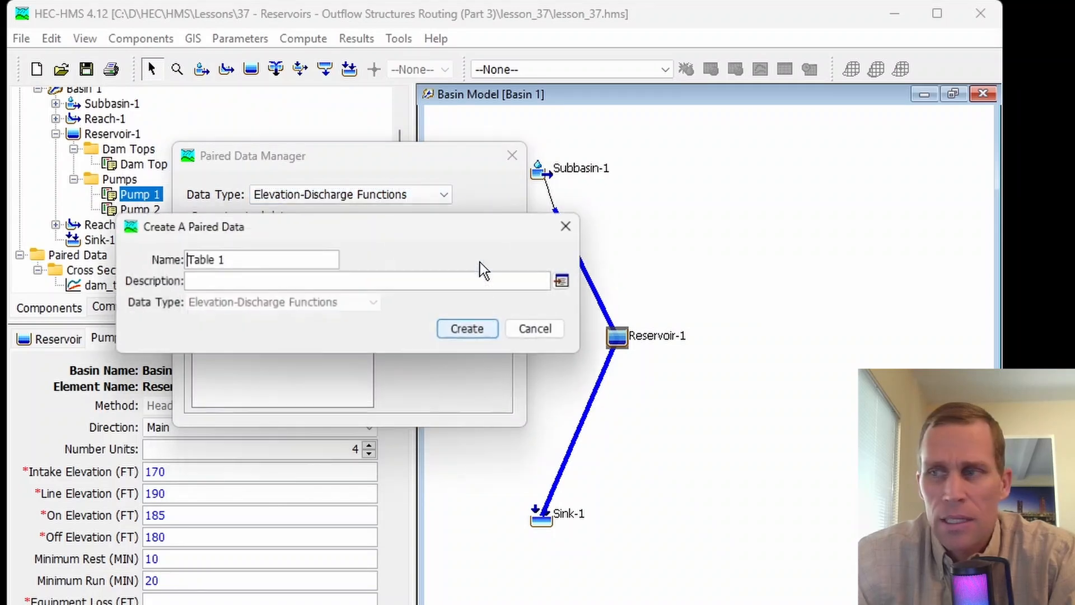
pyautogui.write('pump1_res1')
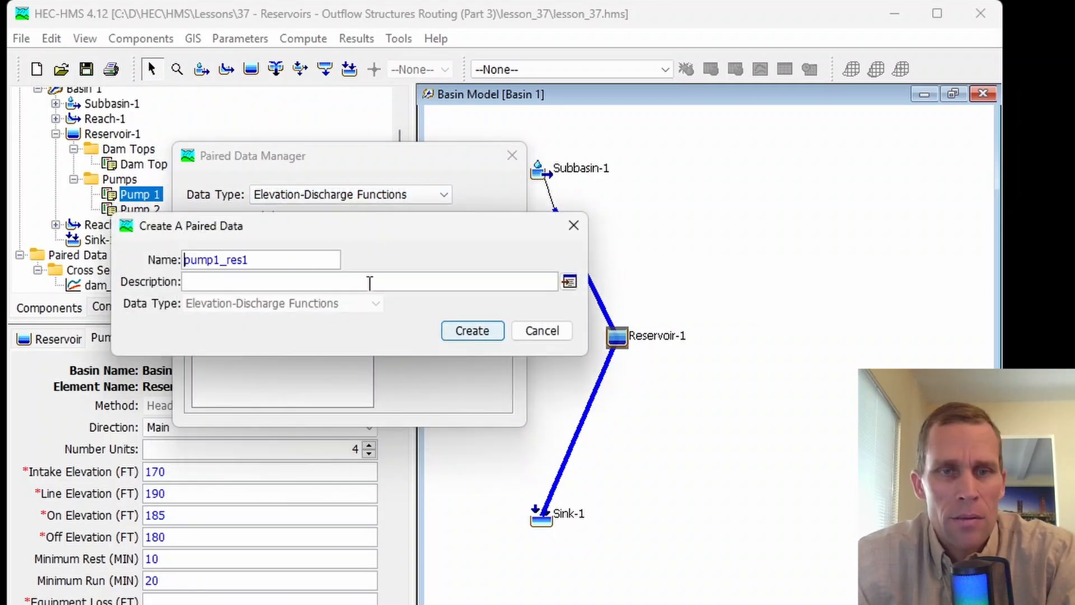
pyautogui.click(458, 329)
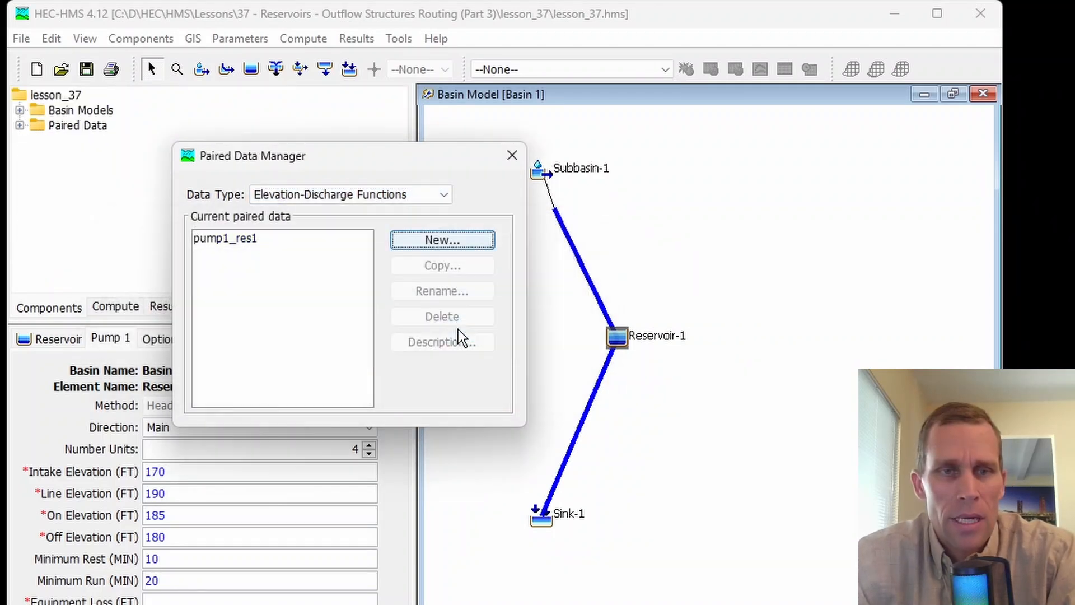
pyautogui.click(502, 165)
pyautogui.click(229, 522)
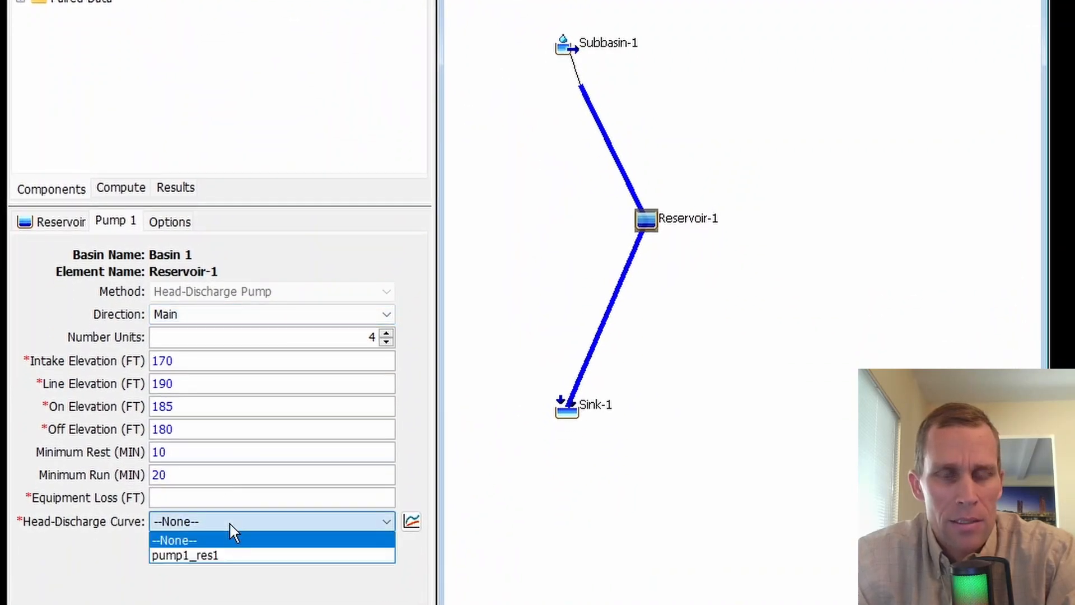
pyautogui.click(209, 557)
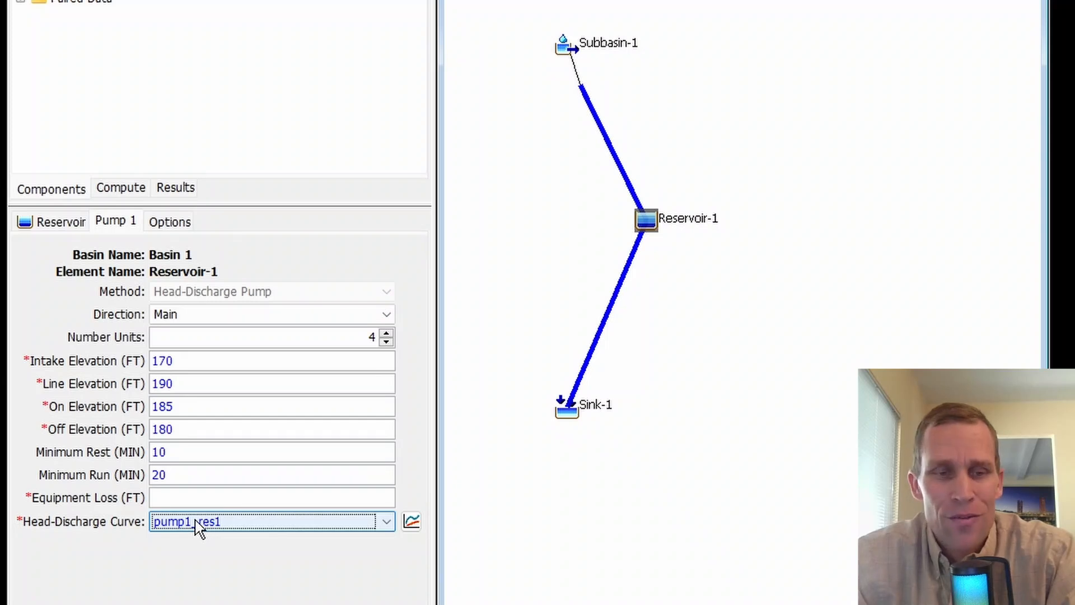
# Open the pump1_res1 elevation-discharge function in the paired data and examine its table and graph
pyautogui.click(17, 48)
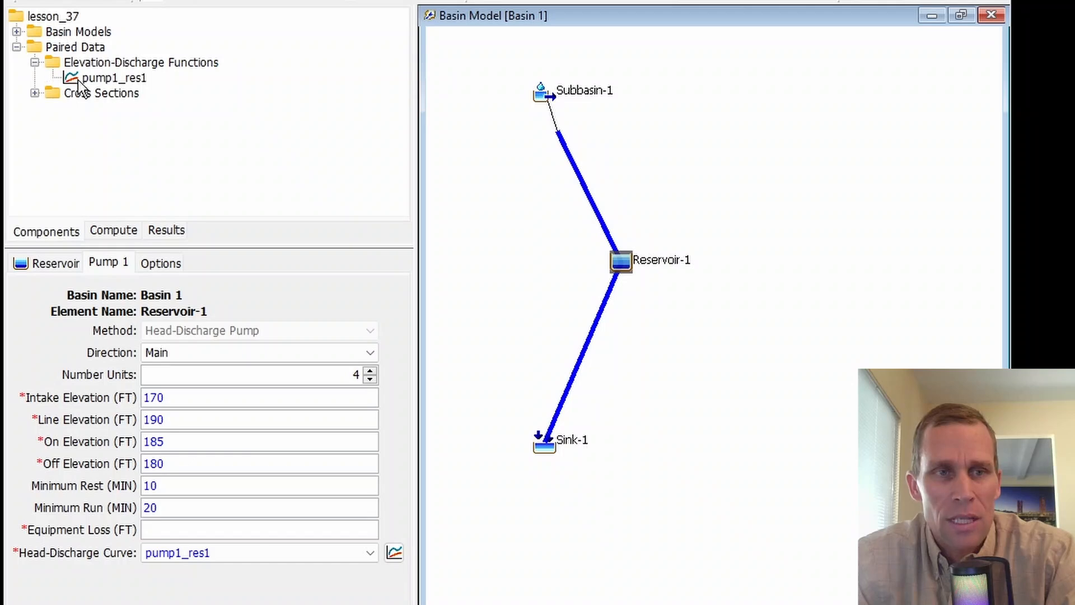
pyautogui.click(118, 78)
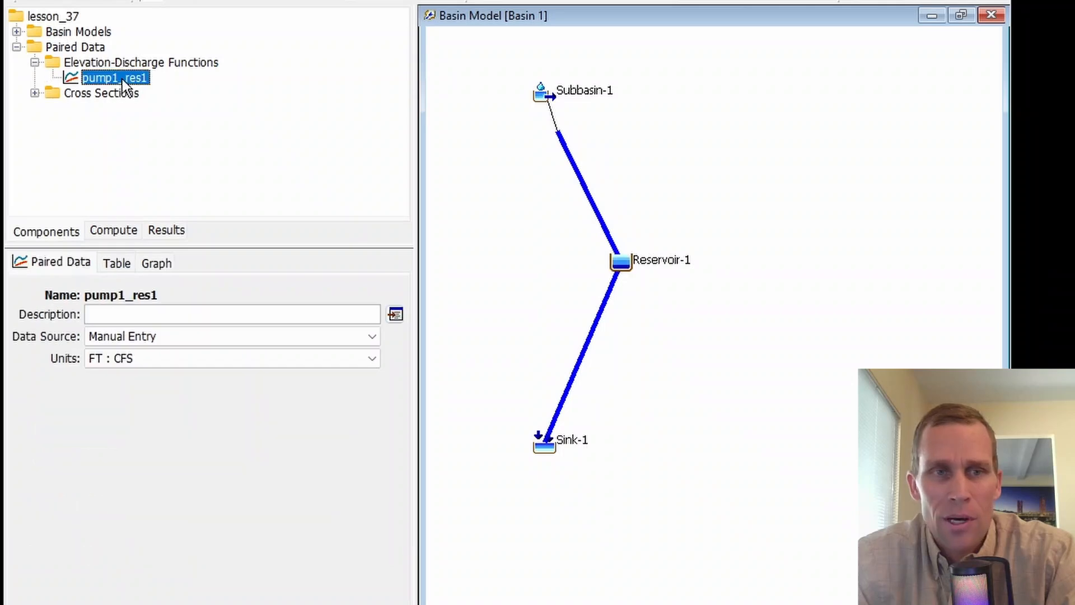
pyautogui.click(115, 264)
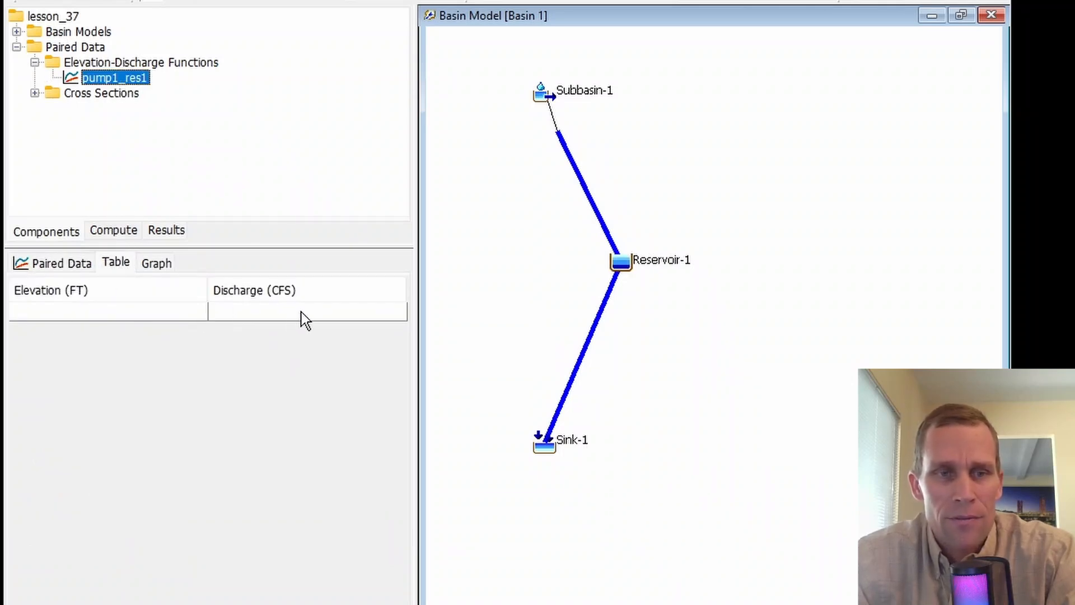
pyautogui.click(155, 262)
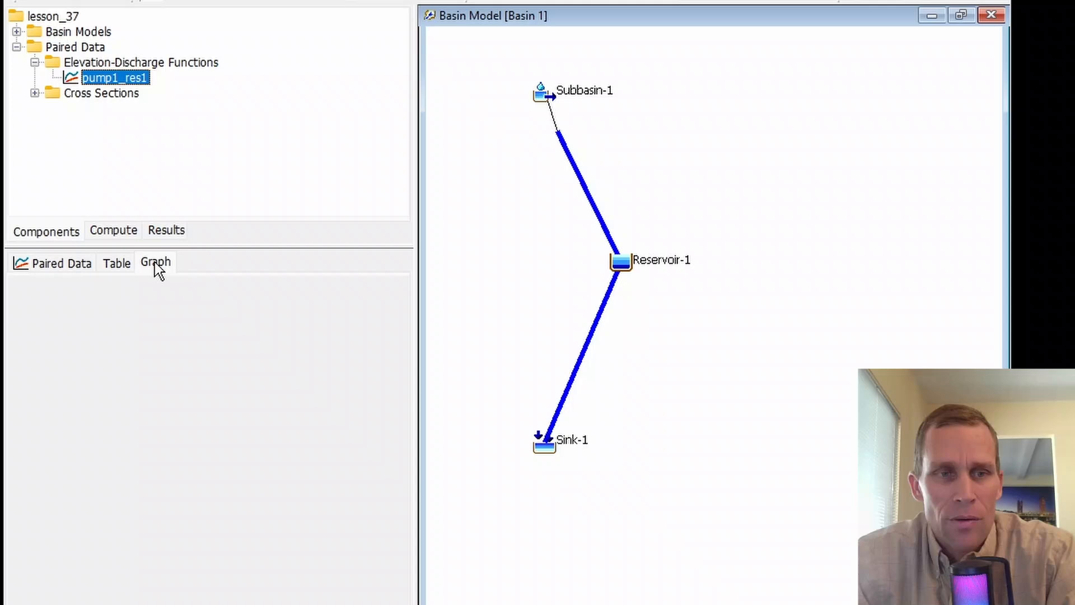
pyautogui.click(51, 266)
# Change pump1_res1's data source to Data Storage System (HEC-DSS) and examine its DSS filename and pathname
pyautogui.click(167, 334)
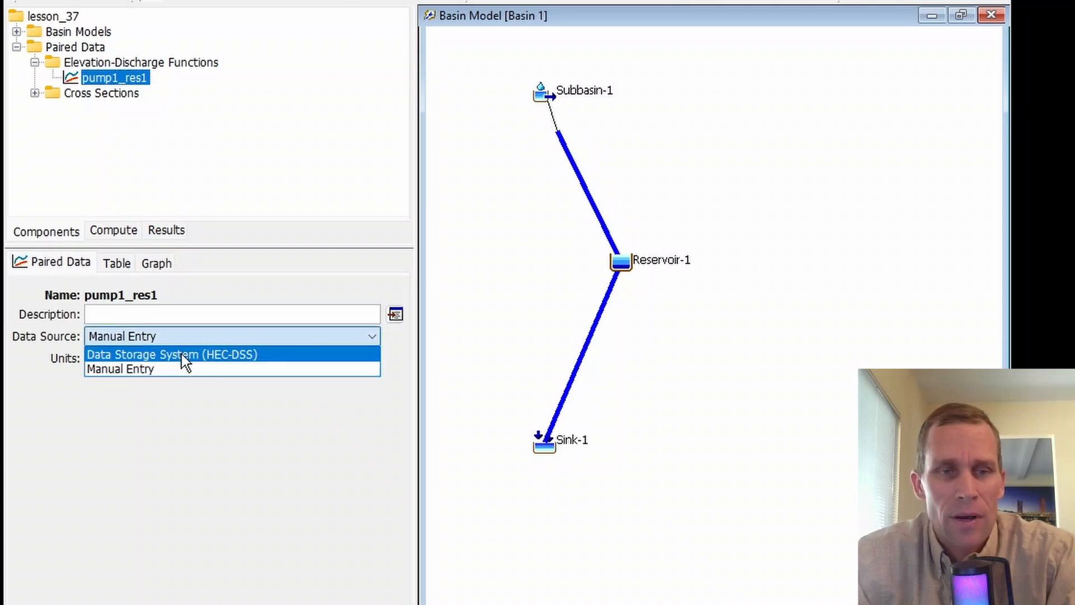
pyautogui.click(182, 354)
pyautogui.moveTo(186, 359); pyautogui.dragTo(268, 359)
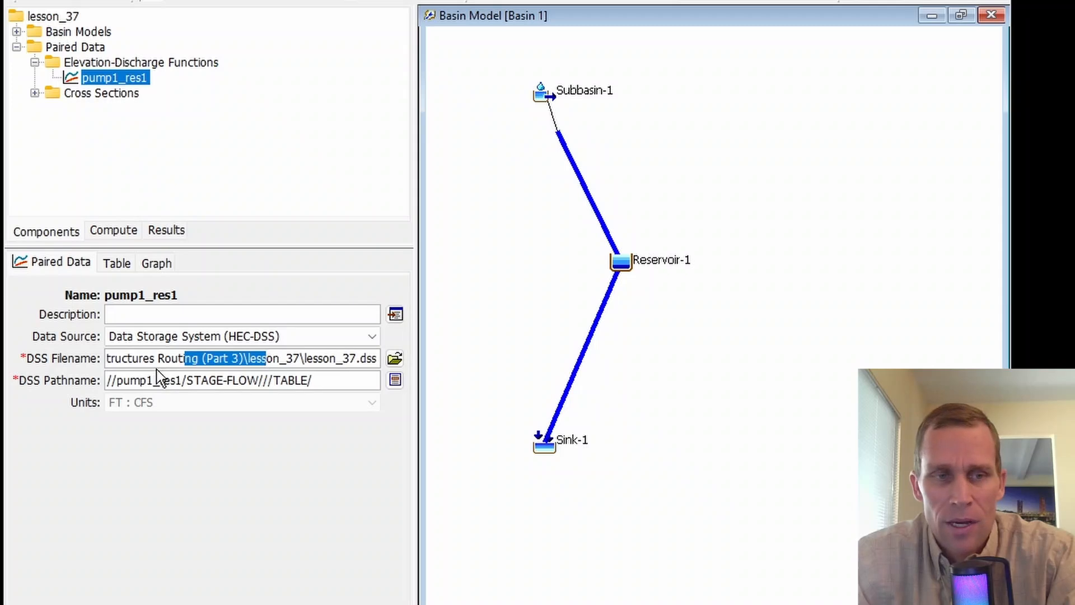
pyautogui.moveTo(153, 381); pyautogui.dragTo(241, 382)
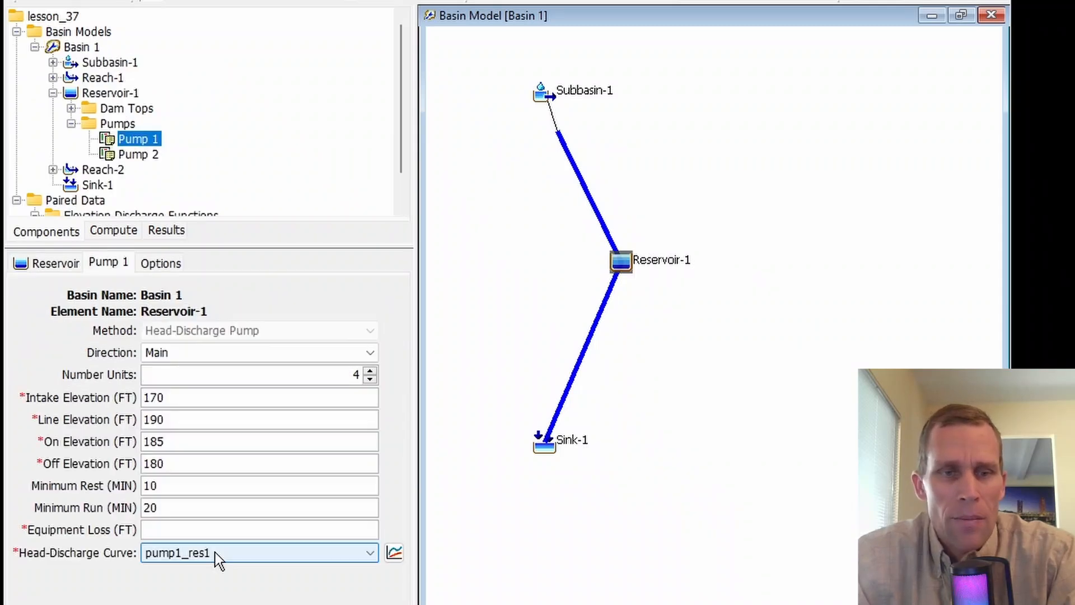
# Set Reservoir-1's Dam Break option to Yes and save the project
pyautogui.scroll(-1, 109, 140)
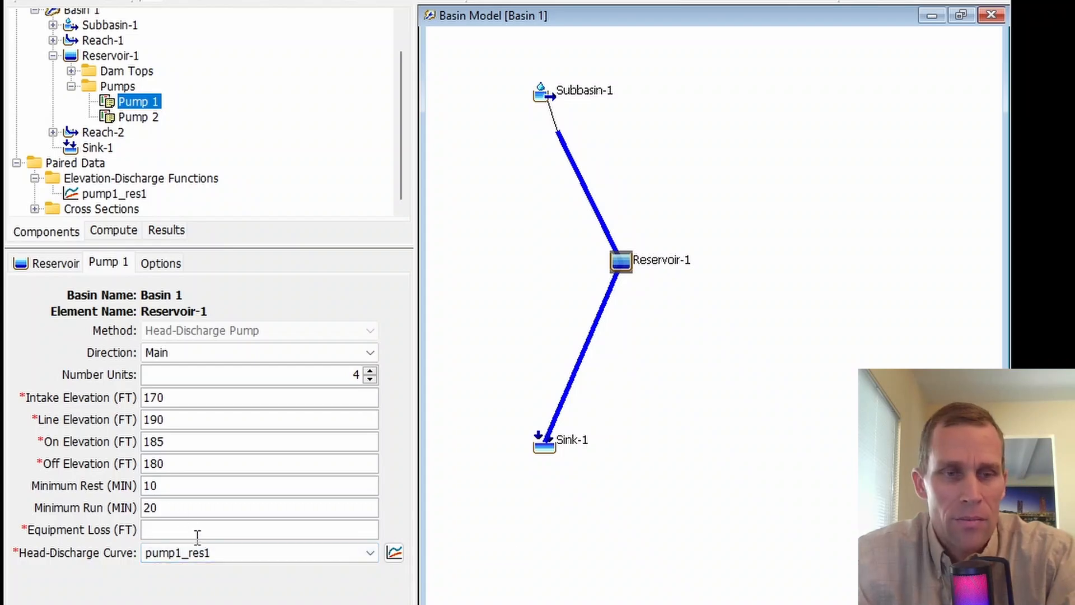
pyautogui.click(110, 56)
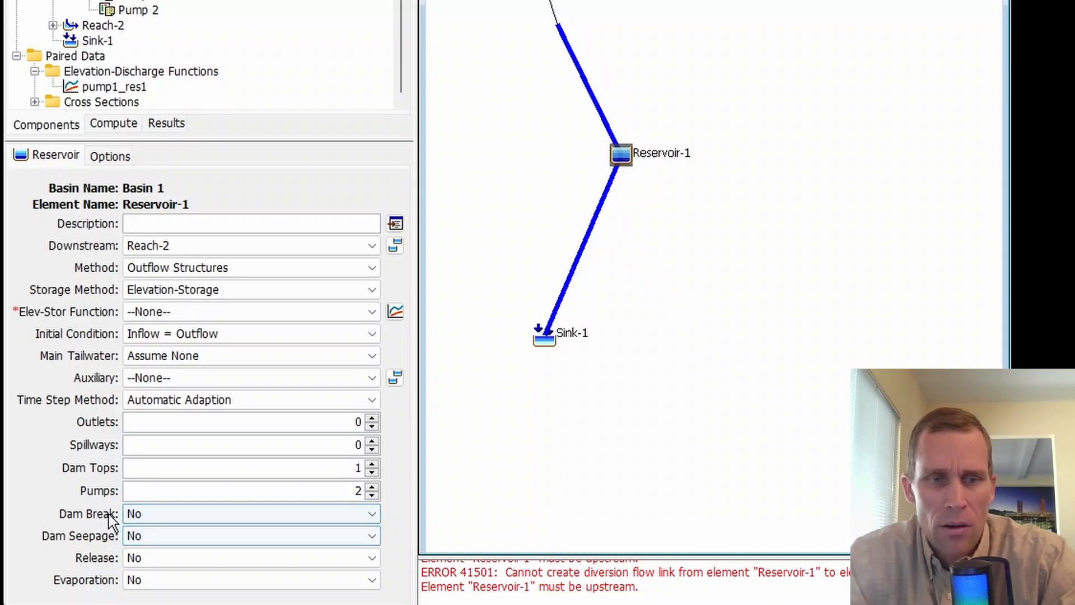
pyautogui.click(150, 514)
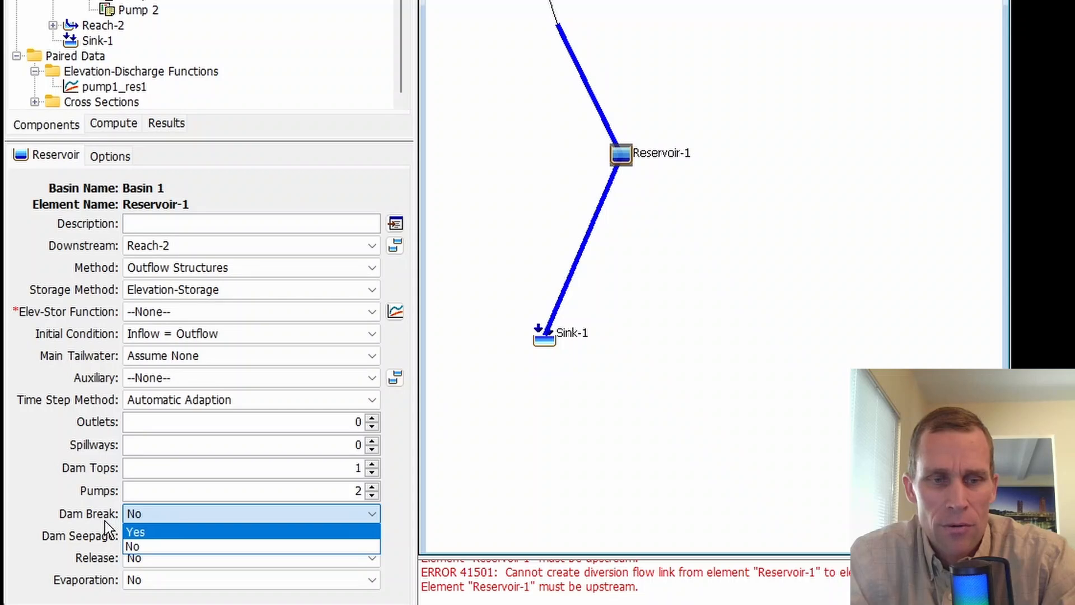
pyautogui.click(101, 541)
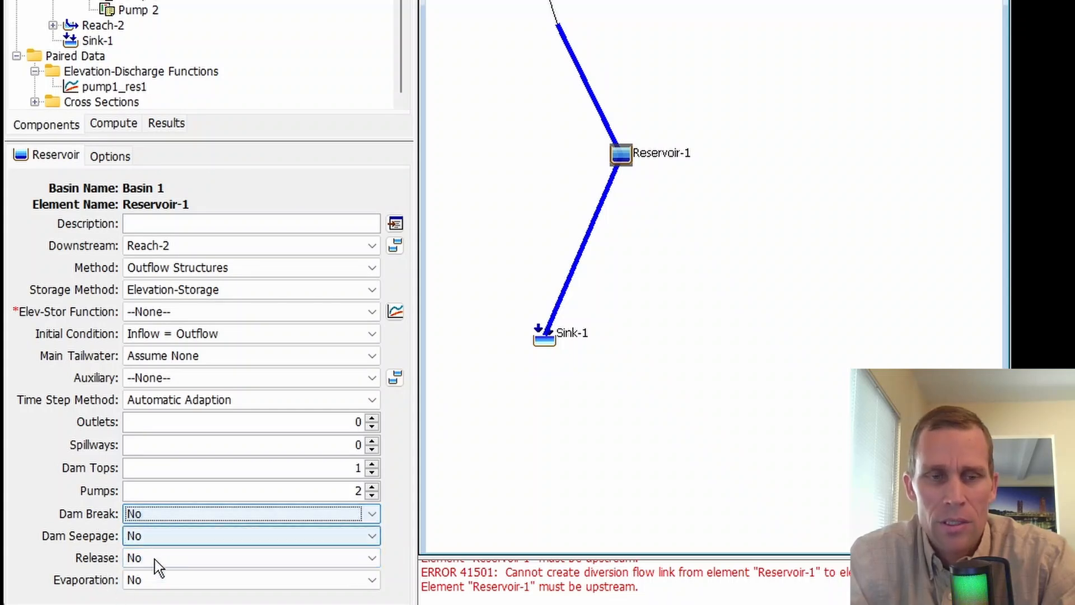
pyautogui.click(157, 516)
pyautogui.click(160, 527)
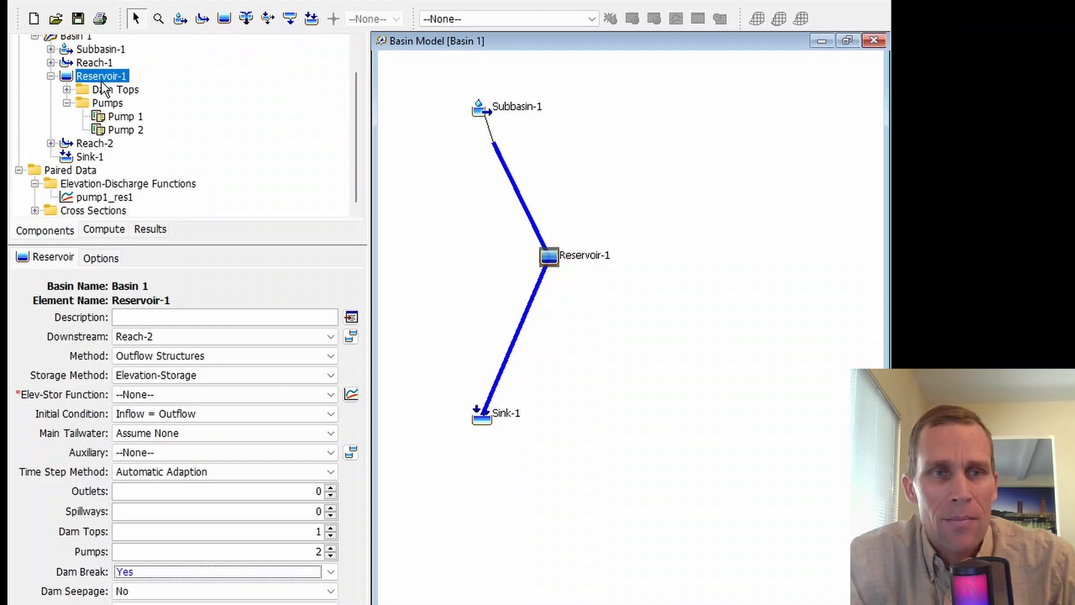
pyautogui.click(78, 21)
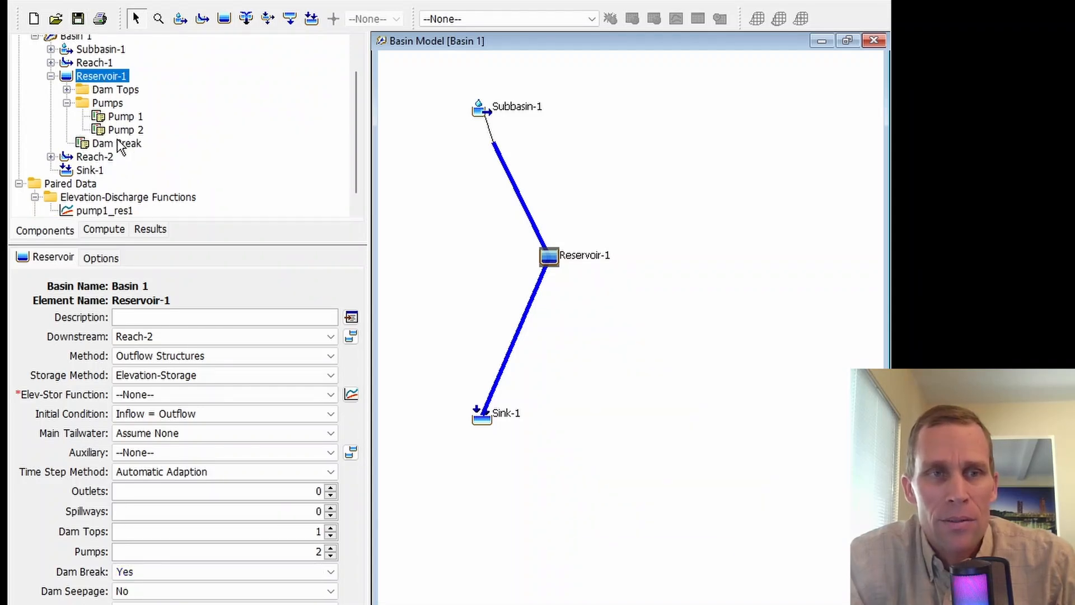
# In Reservoir-1's Dam Break settings, try the Piping Breach method, return it to Overtop Breach and keep the direction as Main
pyautogui.click(116, 143)
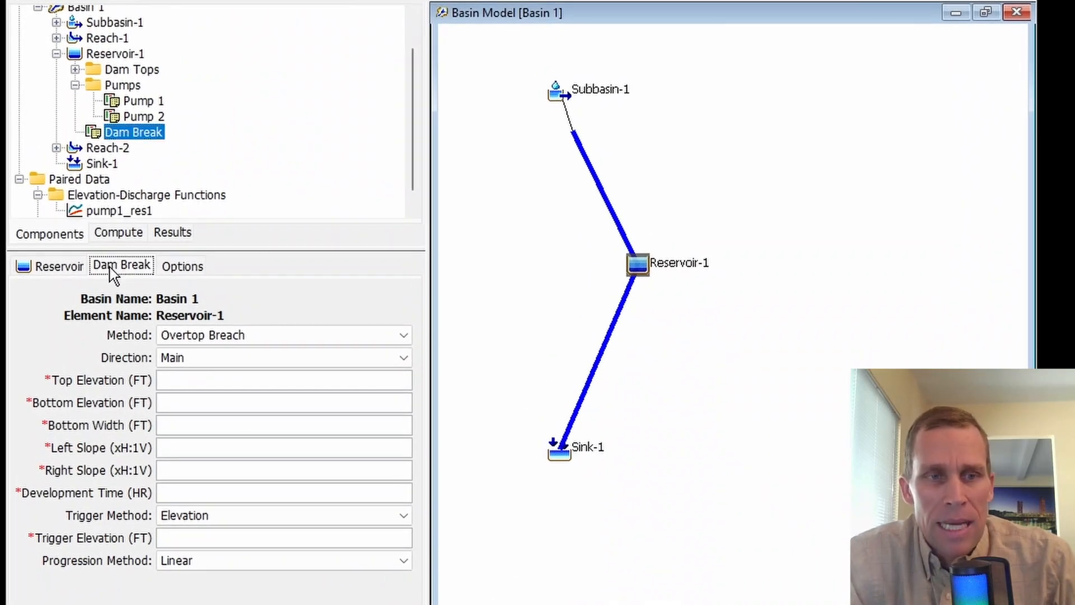
pyautogui.click(60, 269)
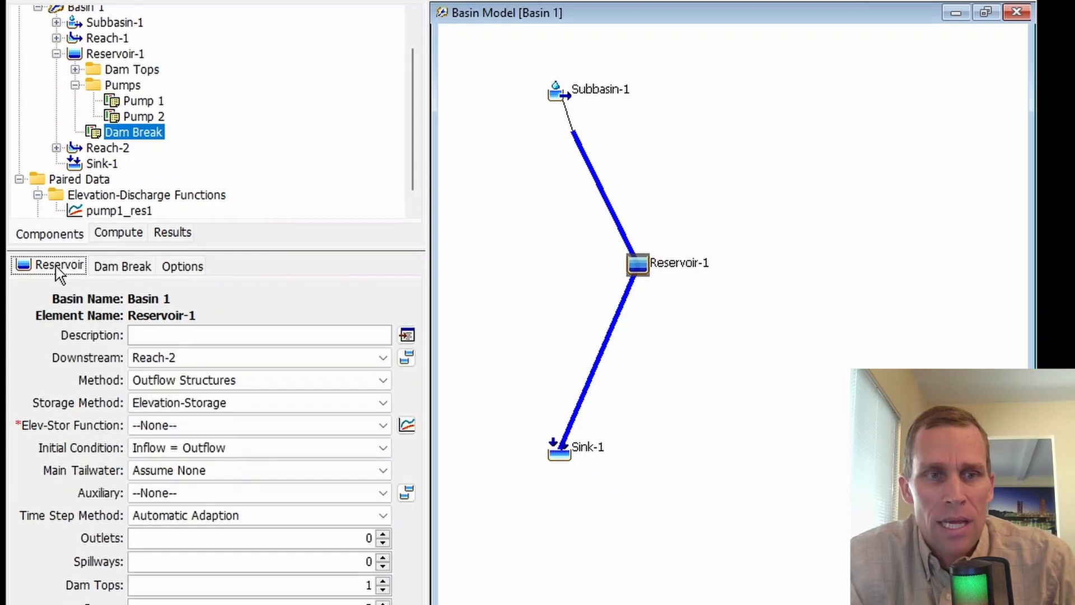
pyautogui.click(124, 267)
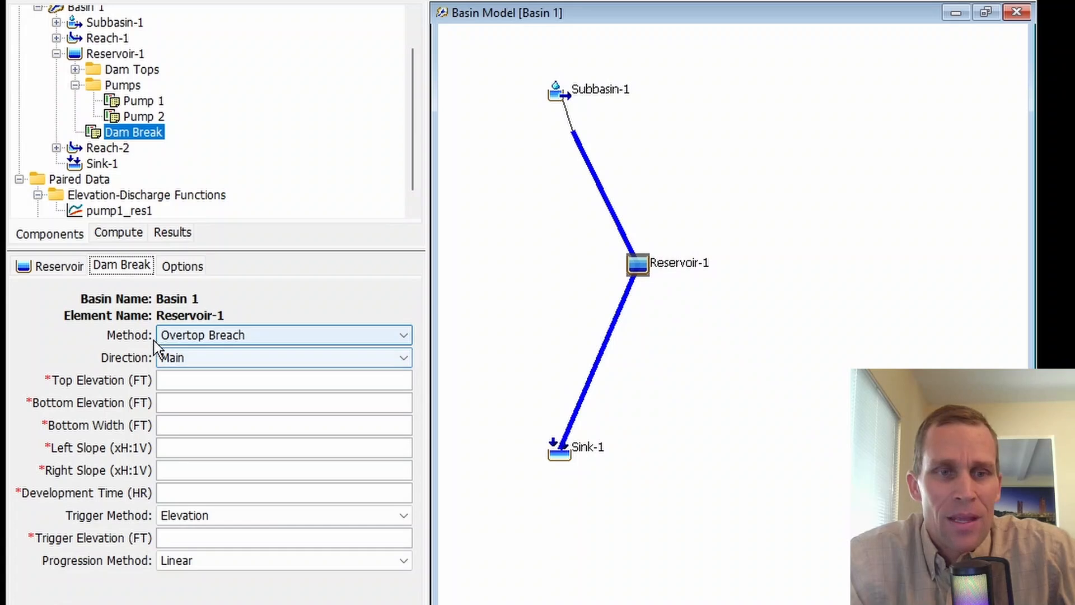
pyautogui.click(255, 337)
pyautogui.click(248, 366)
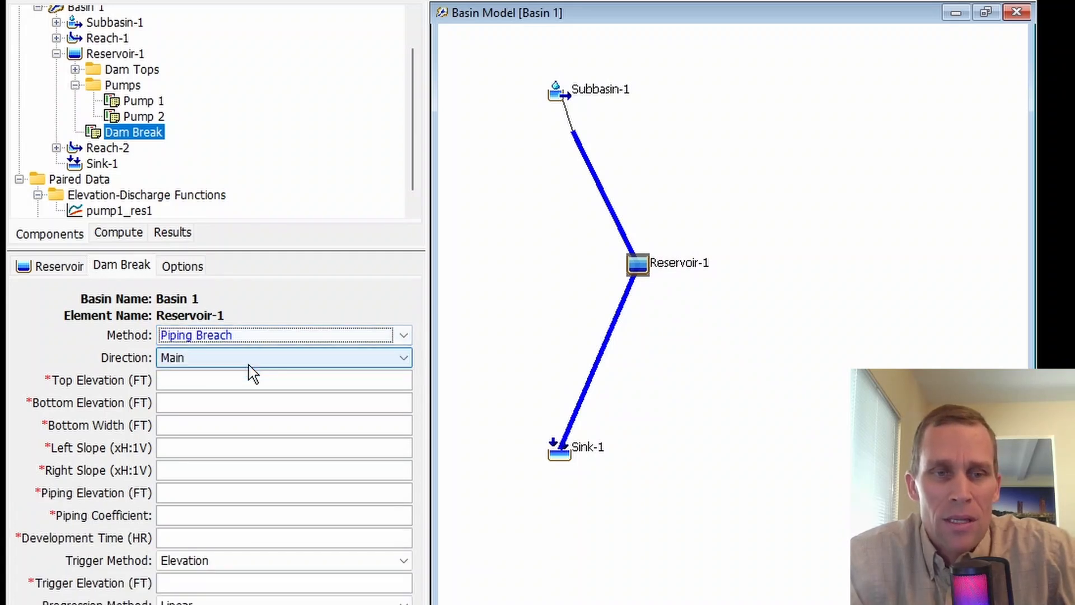
pyautogui.click(254, 333)
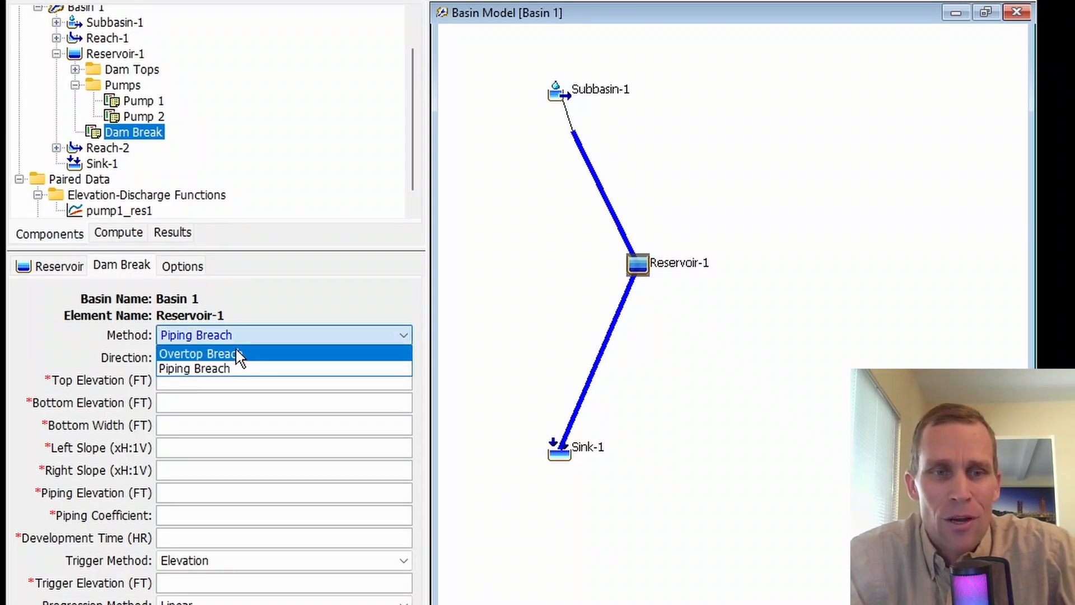
pyautogui.click(239, 355)
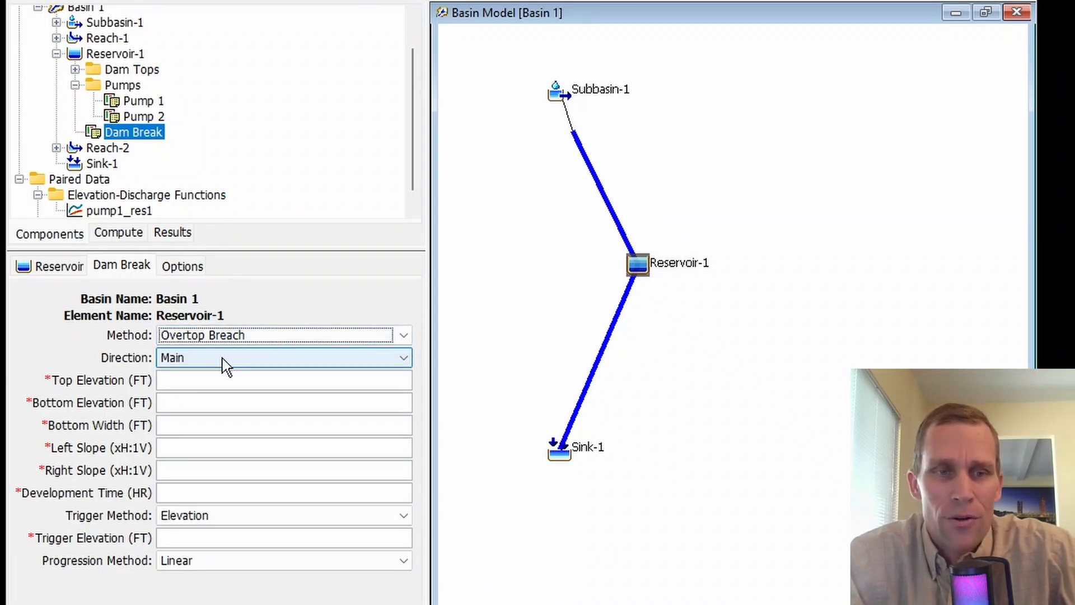
pyautogui.click(210, 360)
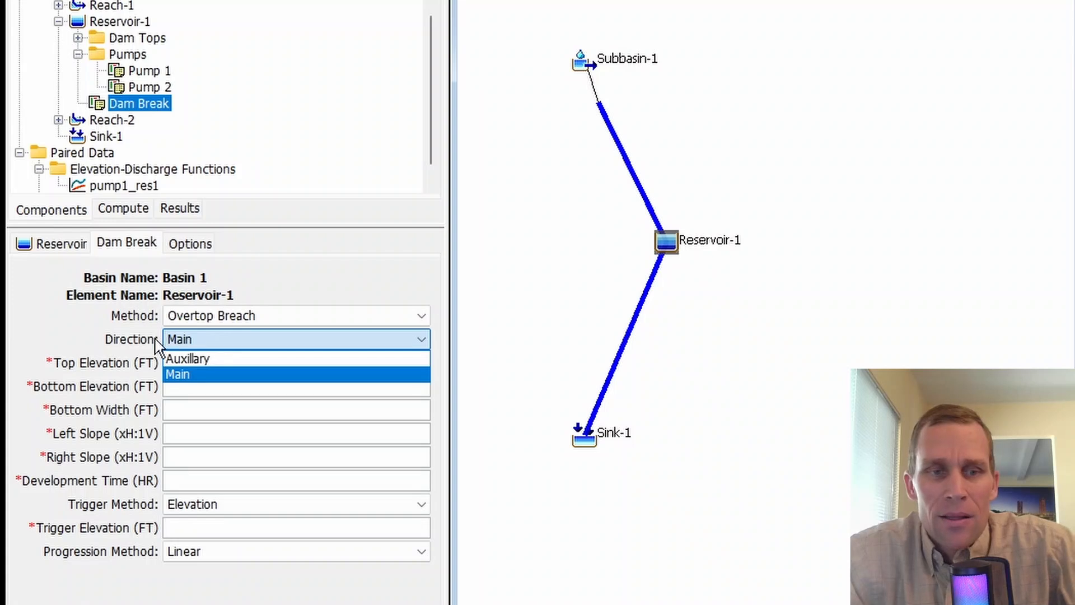
pyautogui.click(201, 374)
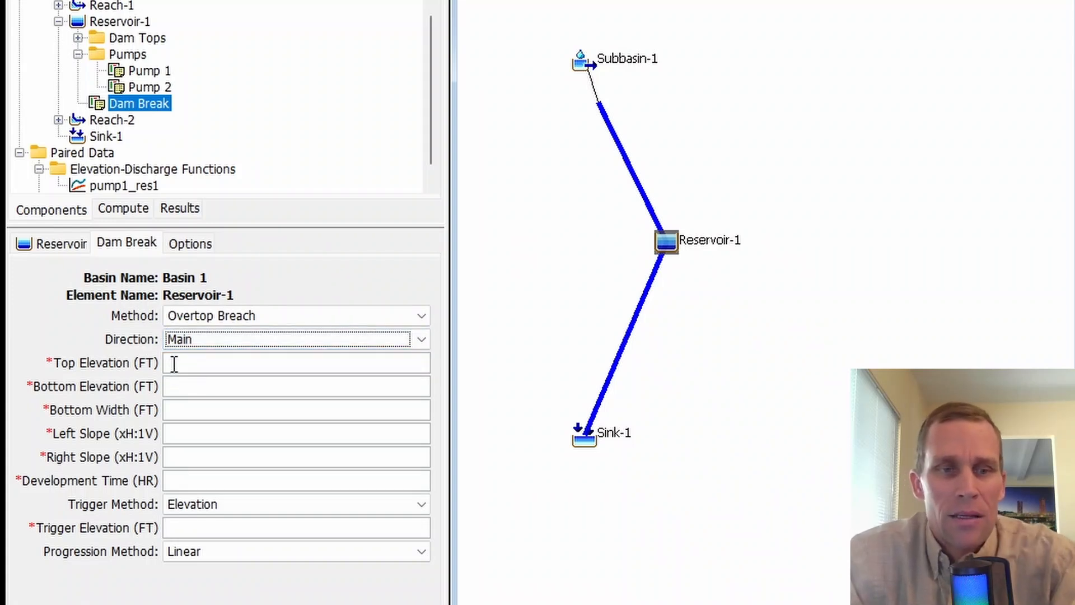
# Set the dam break's top elevation to 450 ft, bottom elevation to 420 ft and bottom width to 75 ft
pyautogui.click(203, 363)
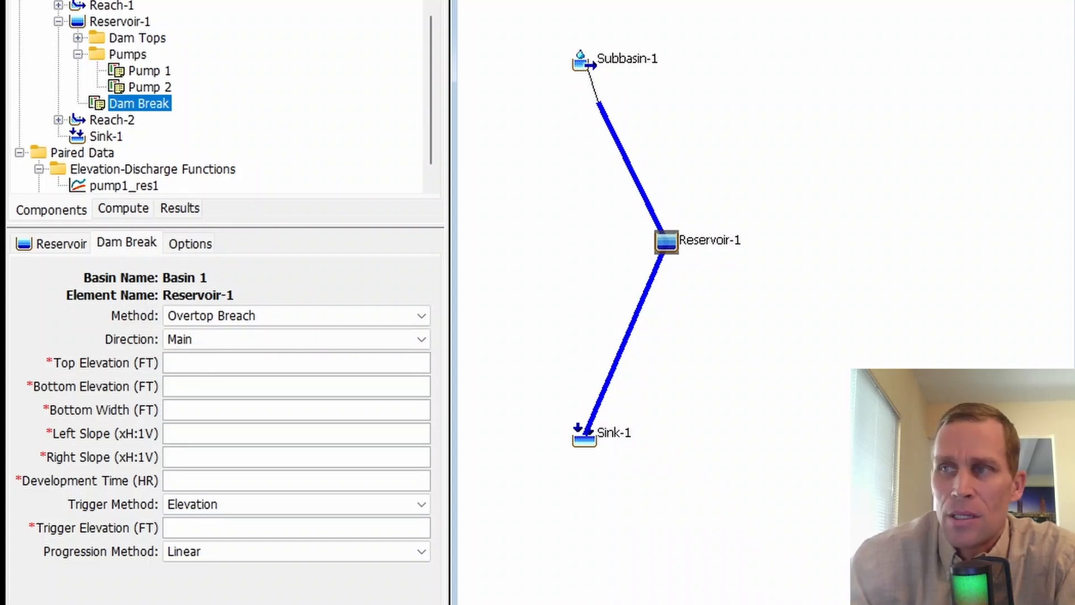
pyautogui.write('450')
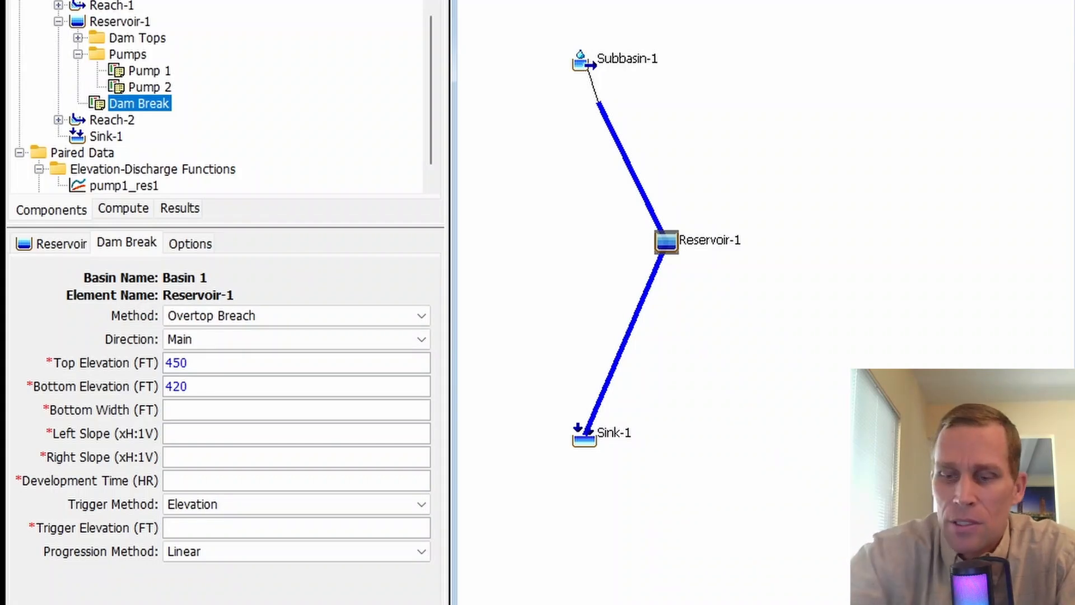
pyautogui.write('75')
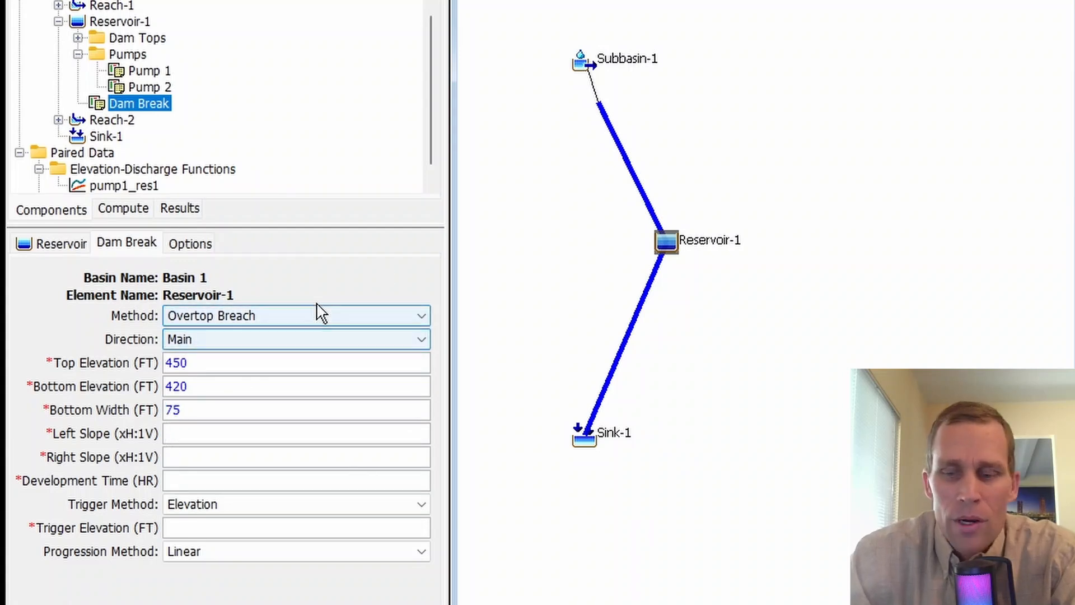
# Set the breach's left and right side slopes to 2 (xH:1V)
pyautogui.write('2')
pyautogui.press('Tab')
pyautogui.write('2')
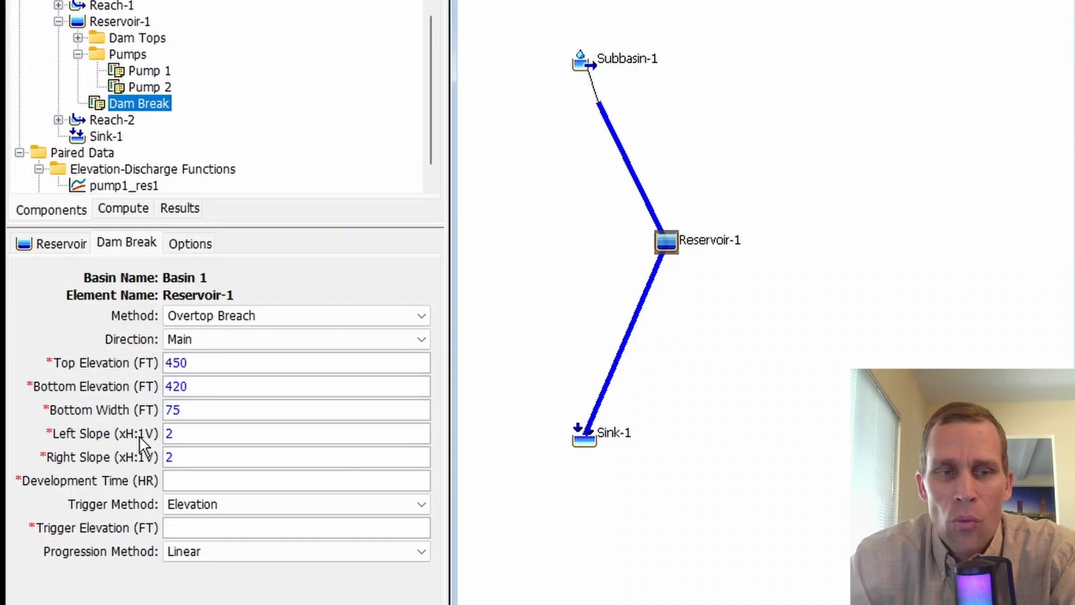
# Change the breach's left and right slopes to 1 and set its development time to 6 hours
pyautogui.click(178, 435)
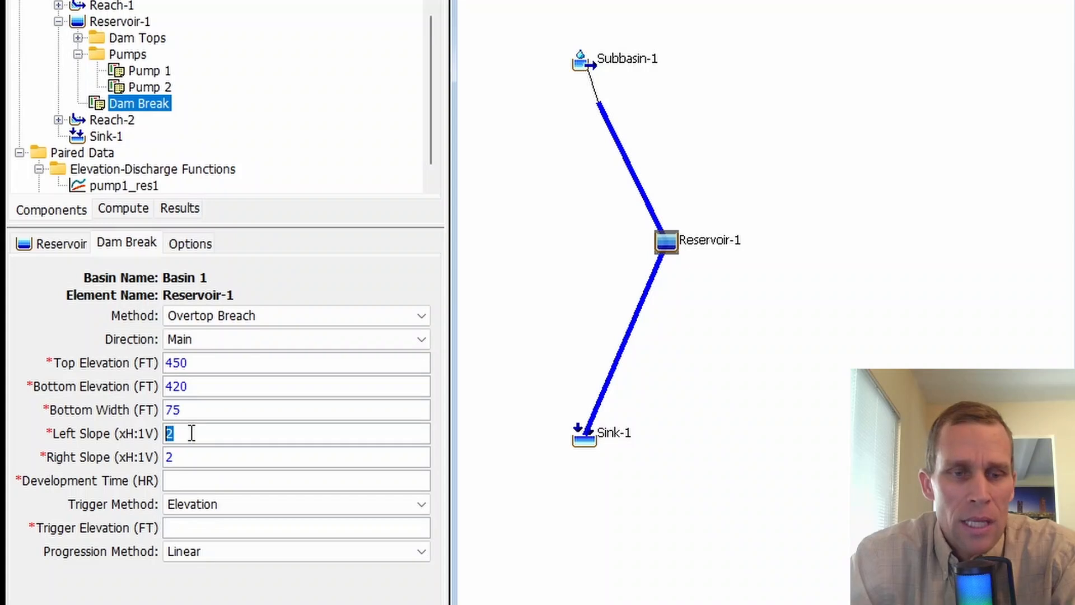
pyautogui.write('1')
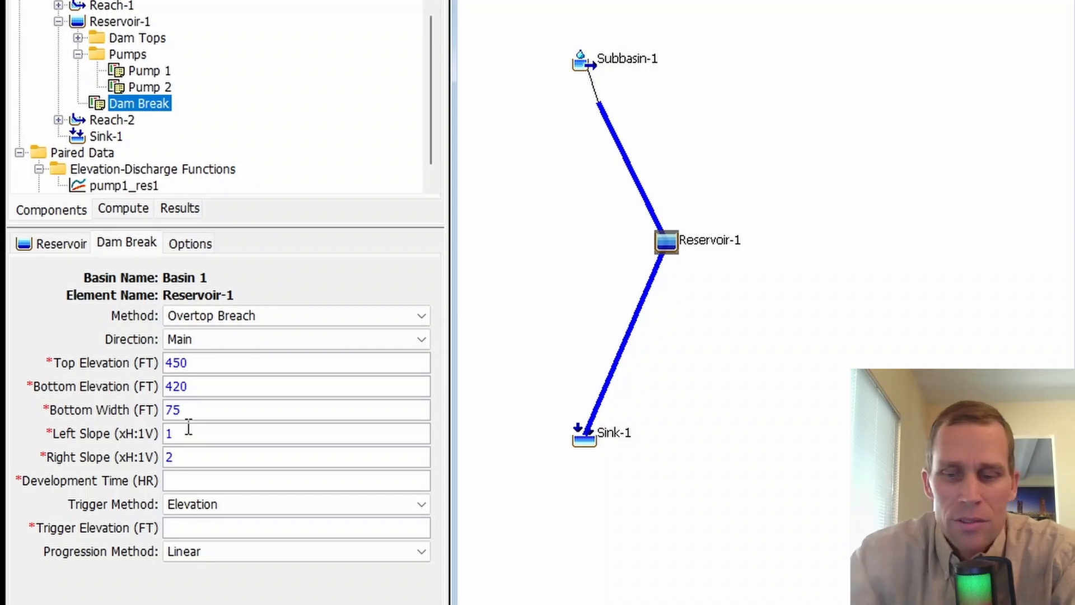
pyautogui.press('Tab')
pyautogui.write('1')
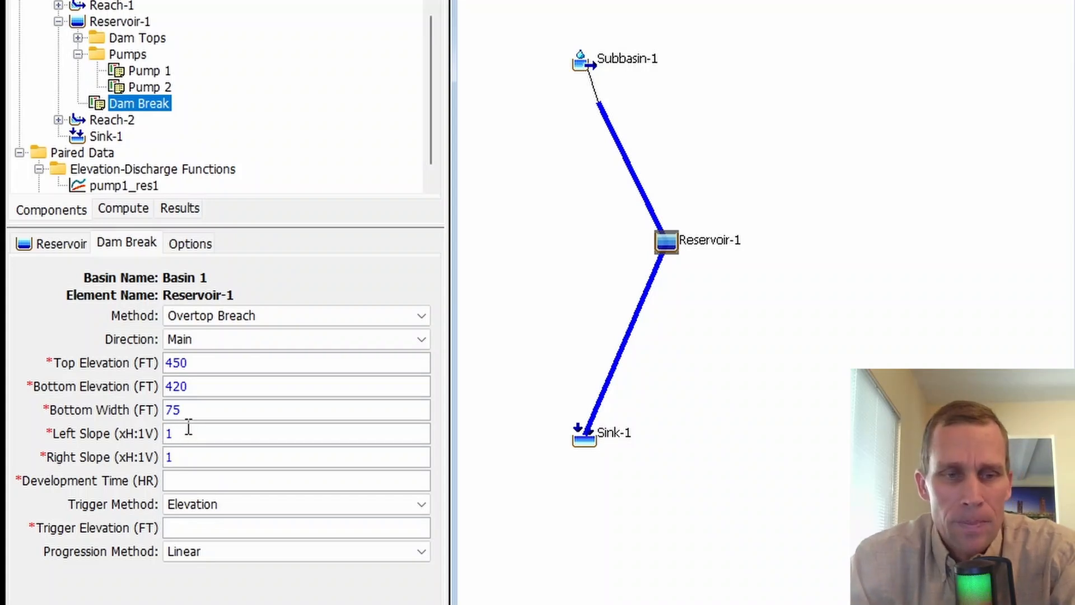
pyautogui.click(192, 480)
pyautogui.press('Tab')
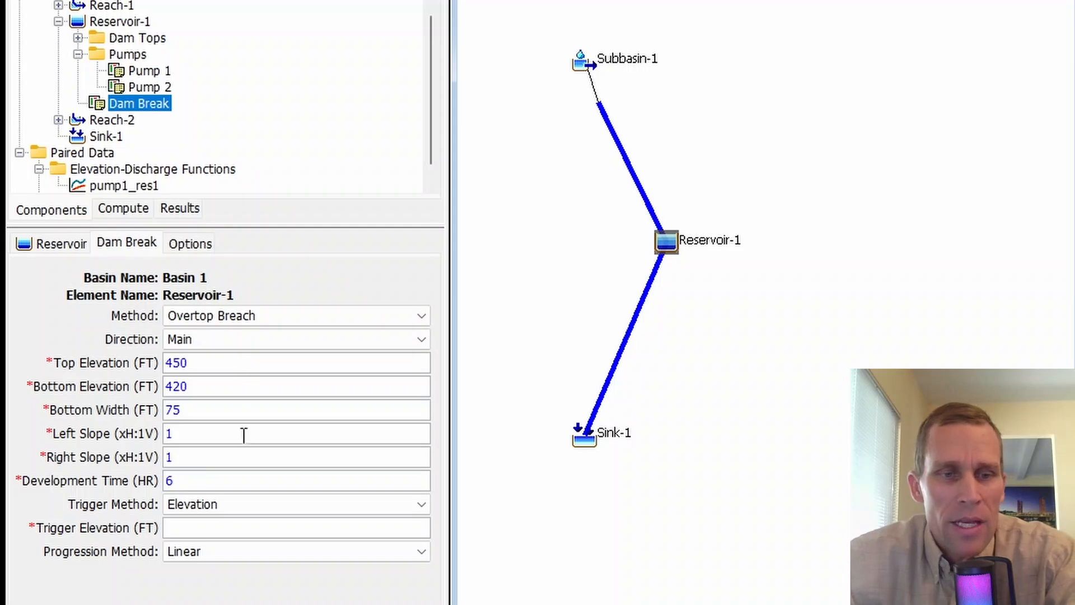
# Keep Elevation as the dam break's trigger method and set the trigger elevation to 448 ft
pyautogui.click(242, 503)
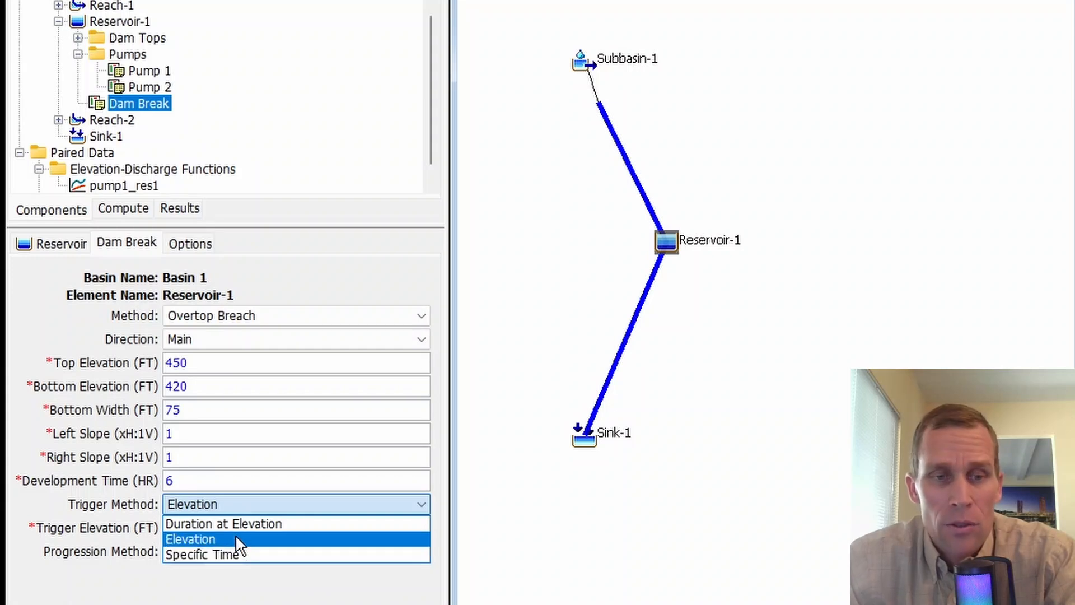
pyautogui.click(221, 539)
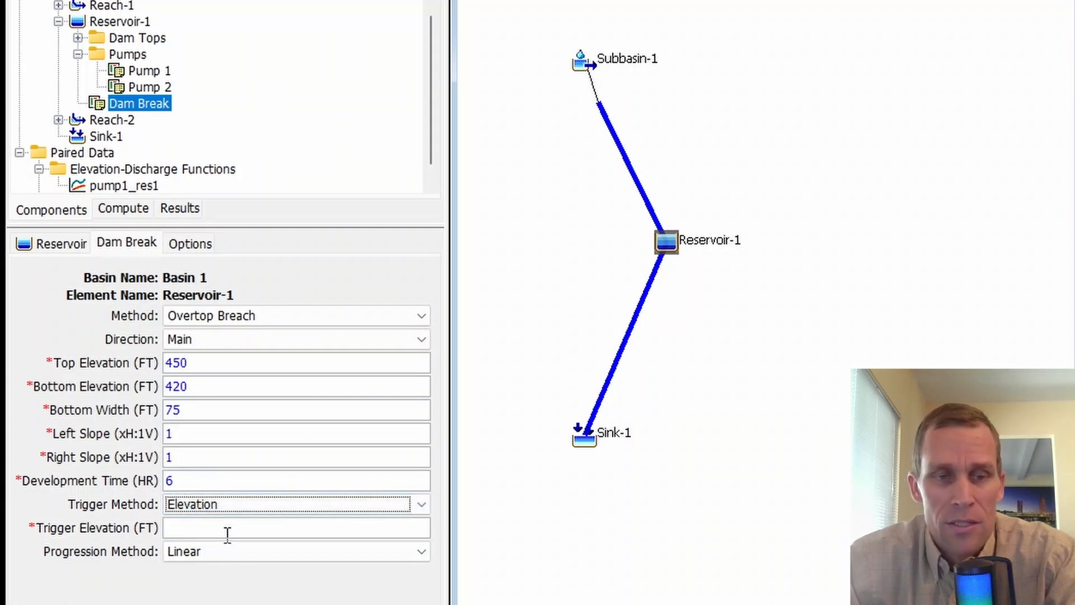
pyautogui.click(207, 529)
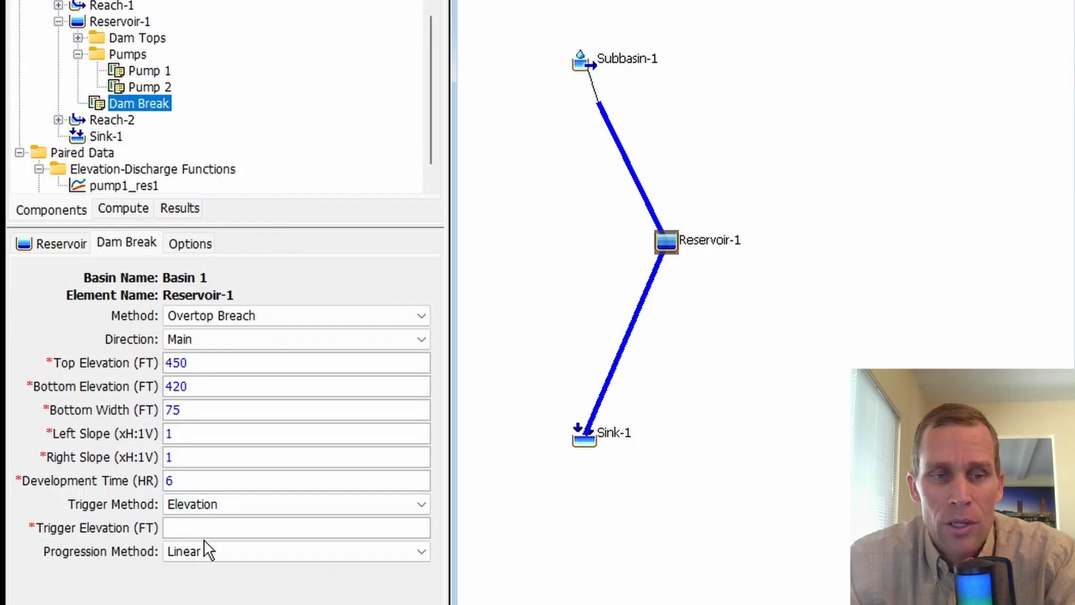
pyautogui.write('448')
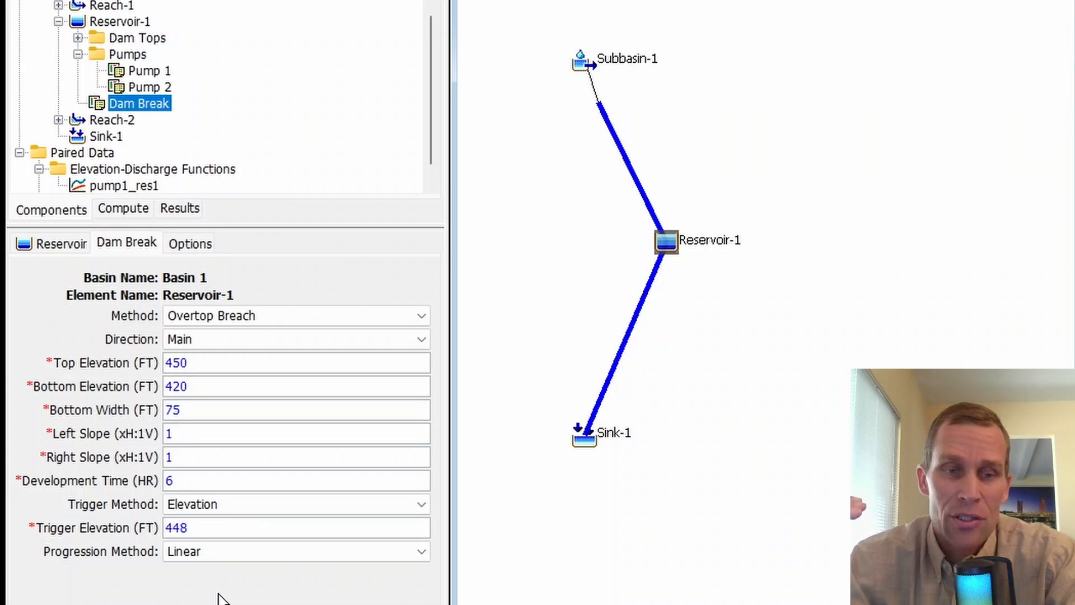
pyautogui.press('Tab')
pyautogui.moveTo(218, 533); pyautogui.dragTo(168, 528)
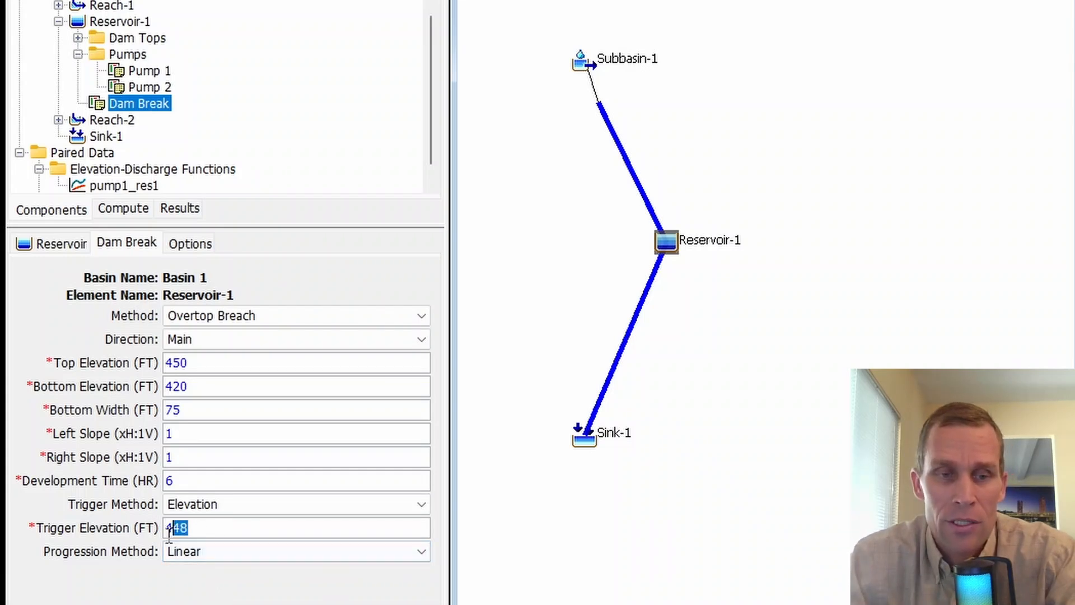
pyautogui.moveTo(180, 480); pyautogui.dragTo(149, 480)
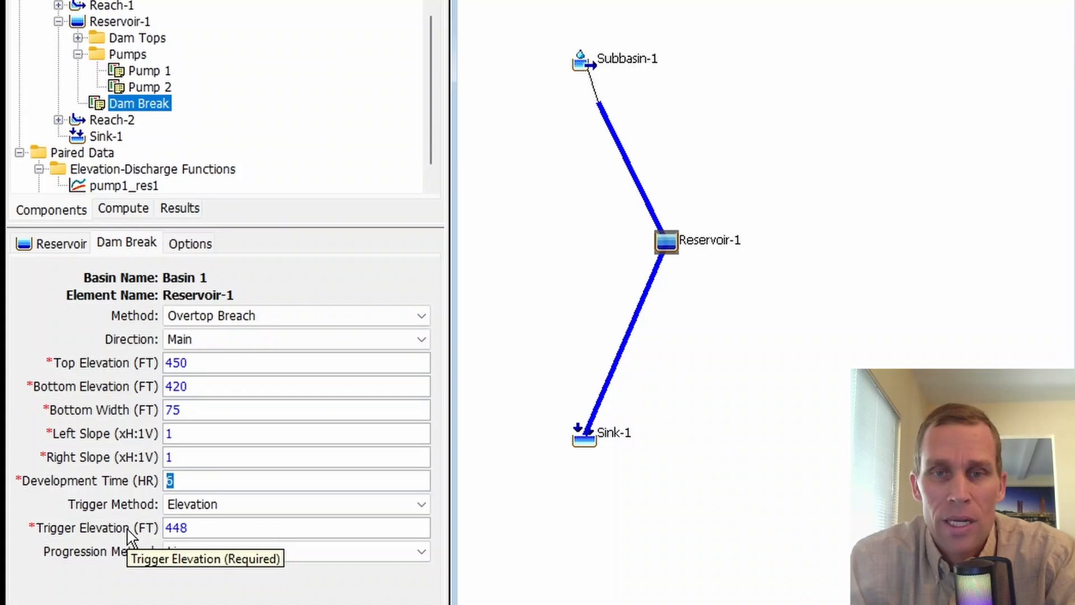
# Switch the dam break's trigger method to Duration at Elevation and set the trigger duration to 2 hours
pyautogui.click(202, 511)
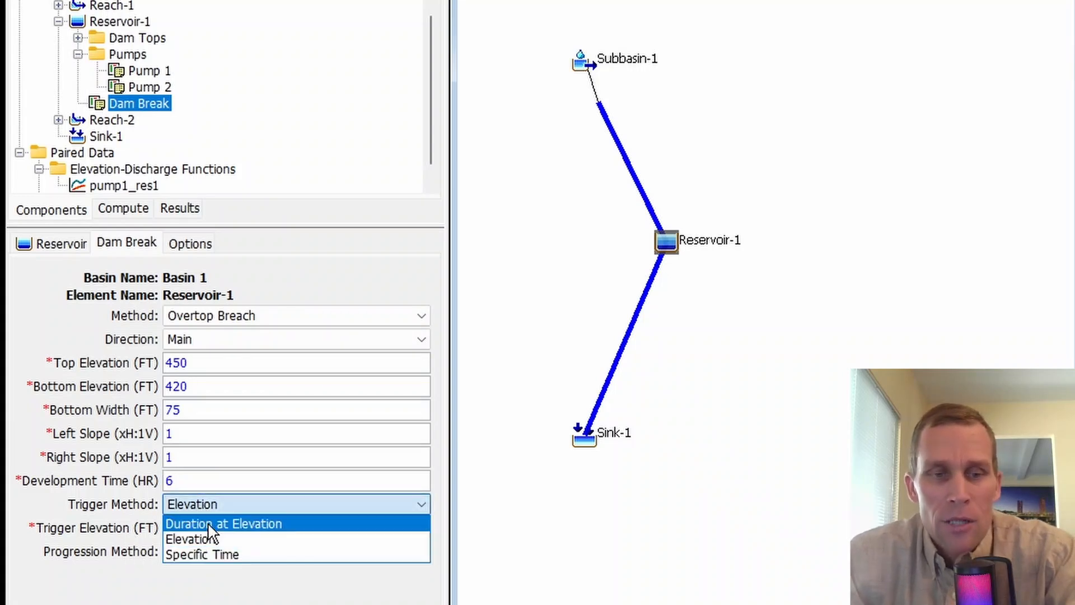
pyautogui.click(249, 524)
pyautogui.press('Tab')
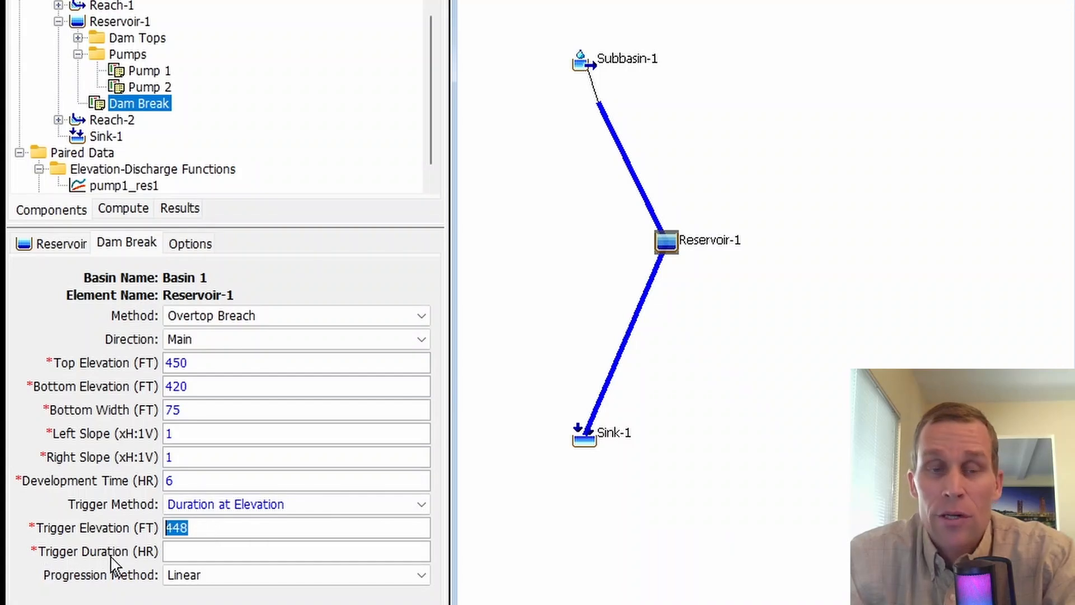
pyautogui.click(173, 557)
pyautogui.write('2')
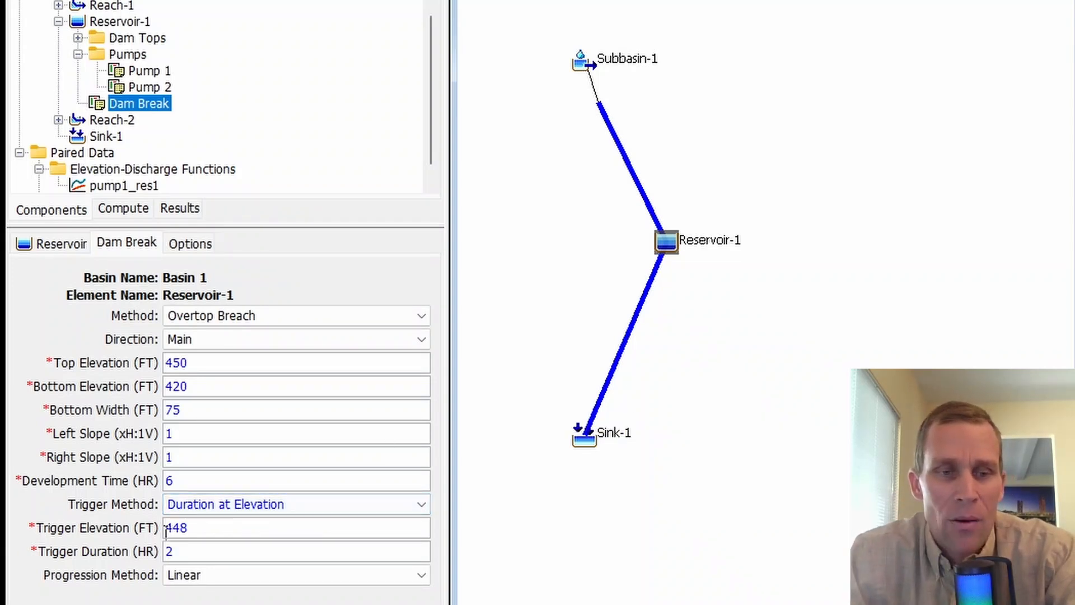
pyautogui.moveTo(203, 527); pyautogui.dragTo(158, 527)
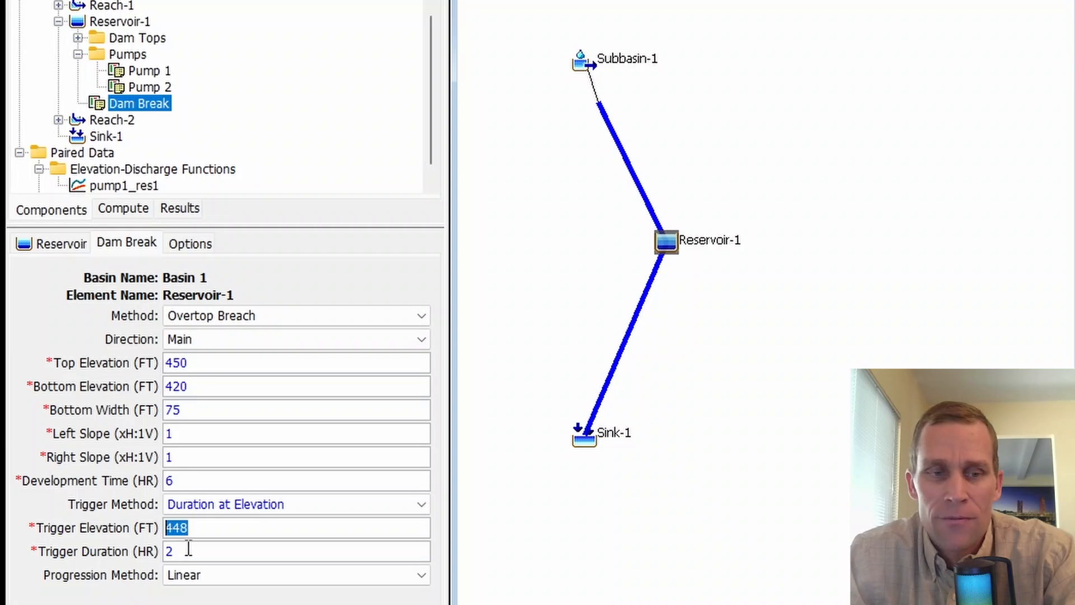
pyautogui.press('Tab')
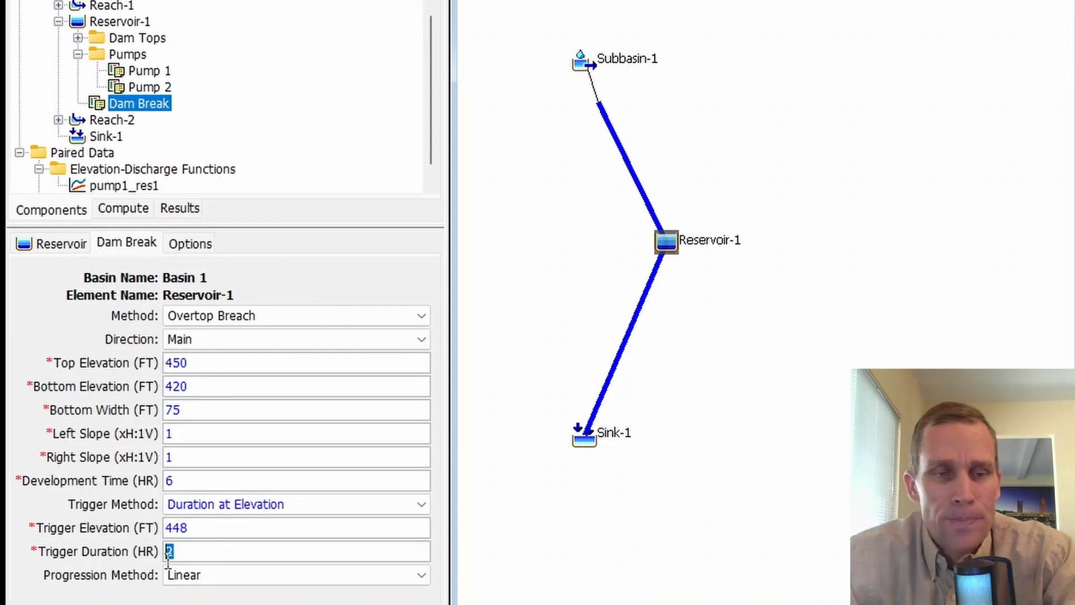
# Switch the dam break's trigger method to Specific Time, leaving the trigger date and trigger time blank
pyautogui.click(235, 504)
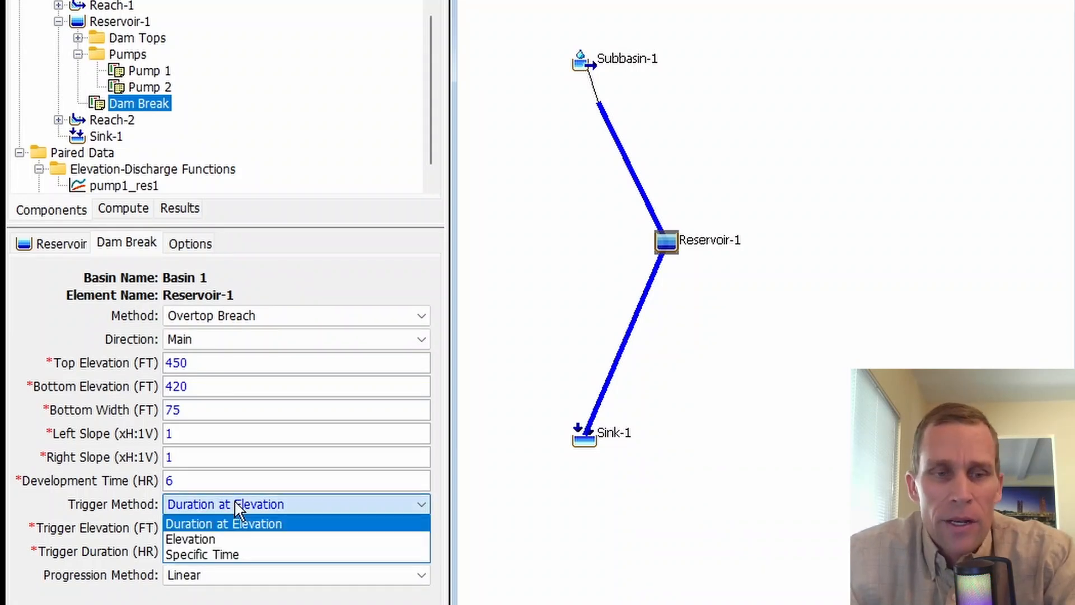
pyautogui.click(221, 555)
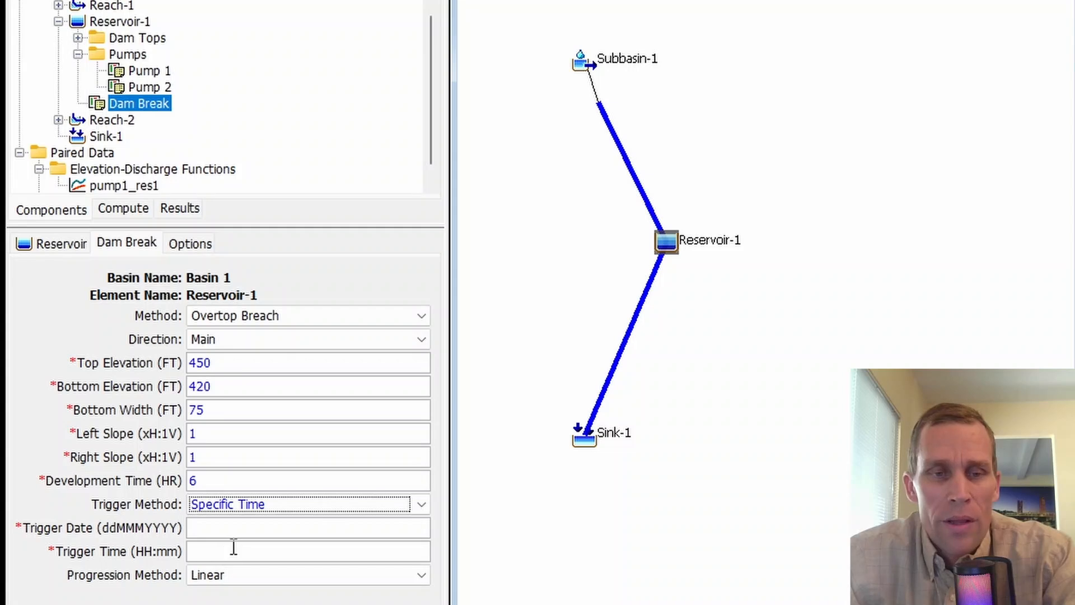
pyautogui.click(200, 528)
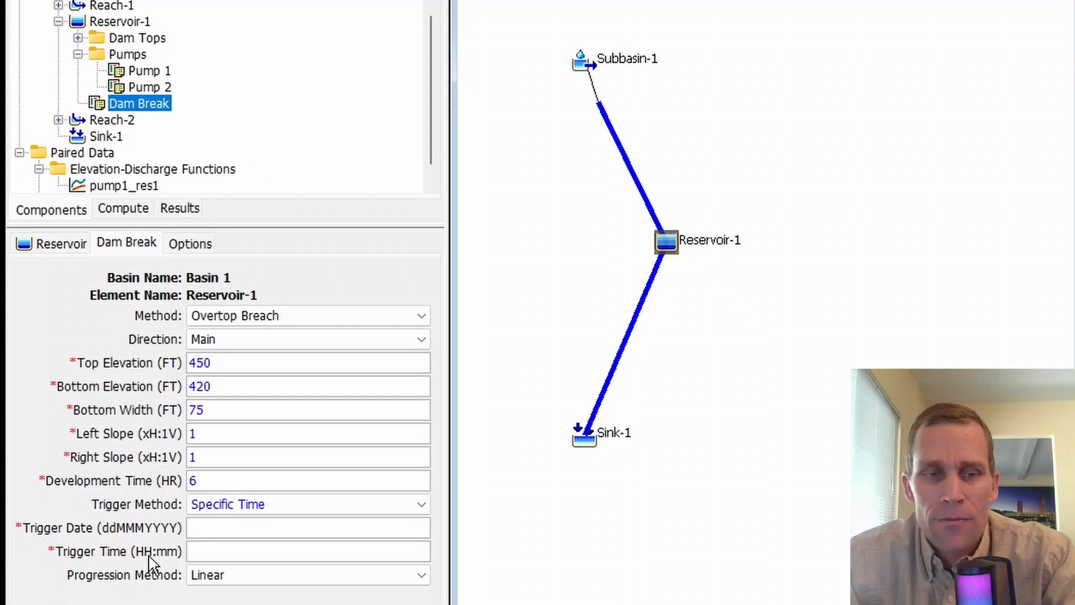
pyautogui.click(214, 543)
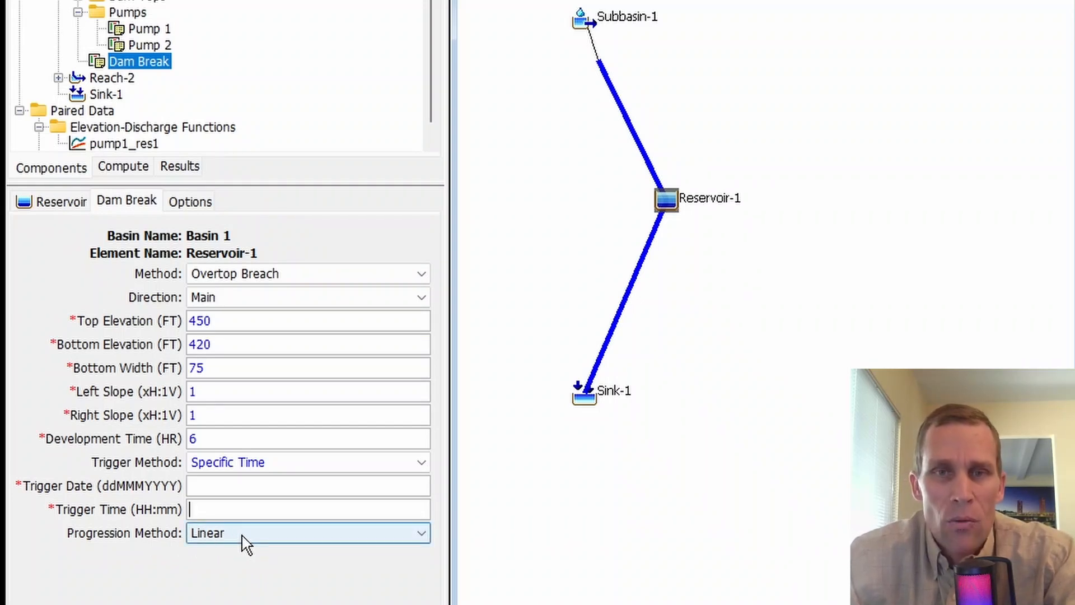
# Set the dam break's progression method to User Curve after trying Linear and Sine Wave
pyautogui.click(245, 538)
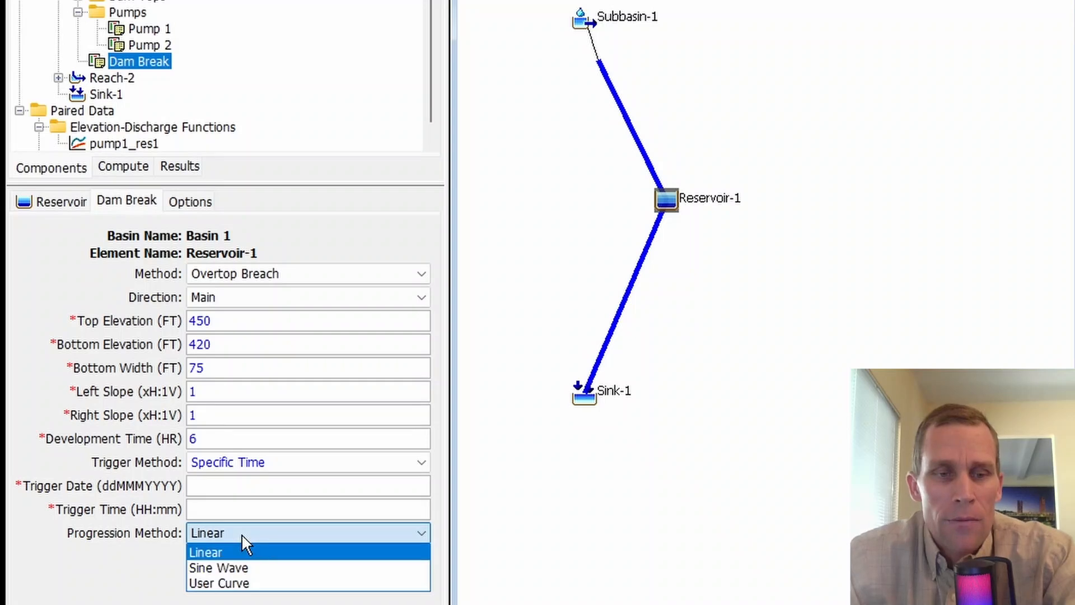
pyautogui.click(255, 554)
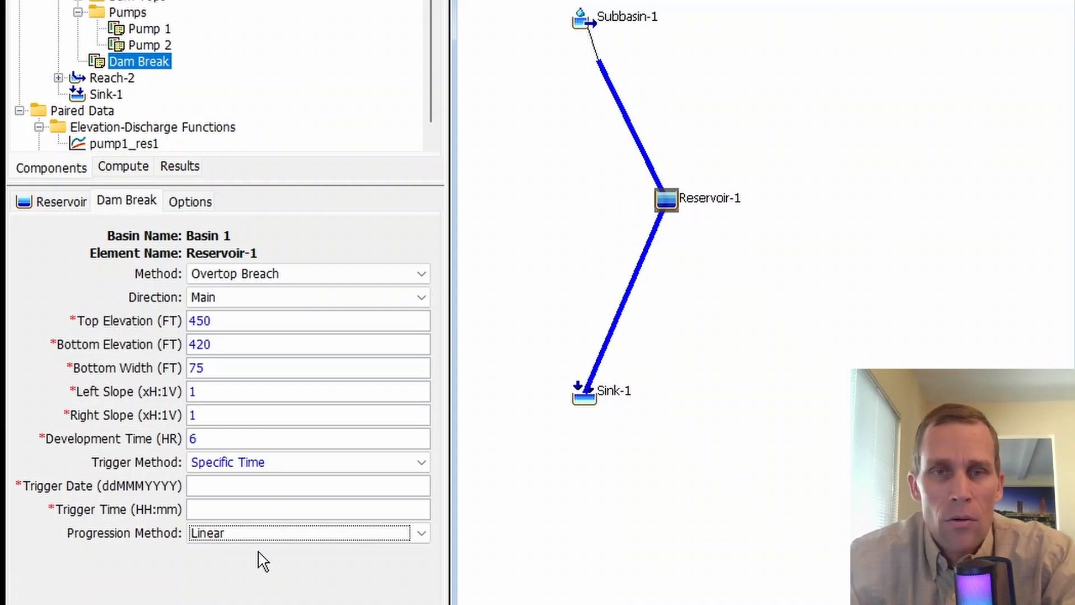
pyautogui.doubleClick(192, 439)
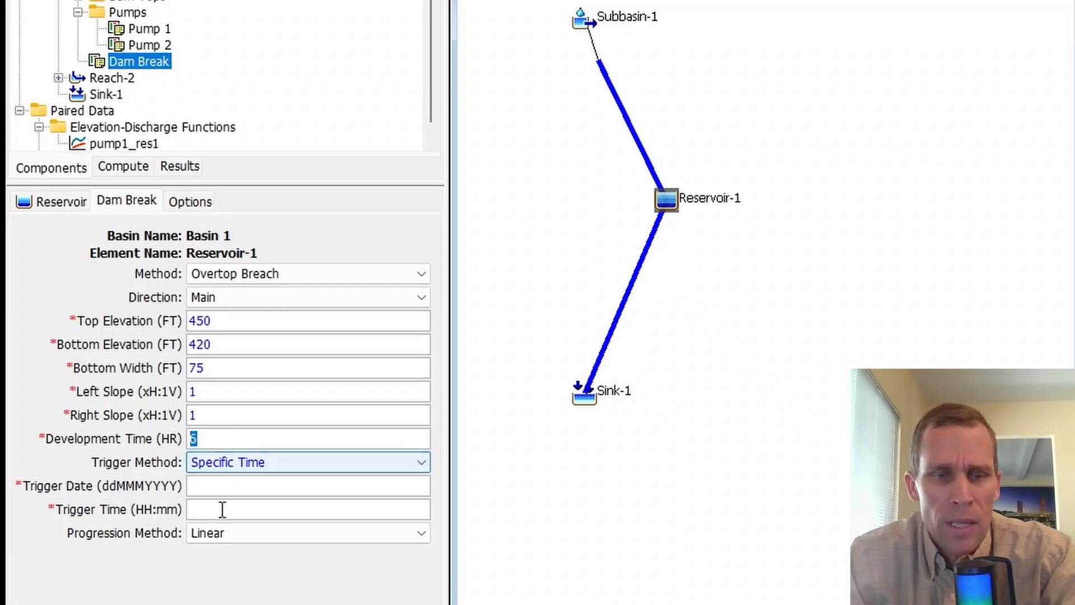
pyautogui.click(240, 540)
pyautogui.click(248, 567)
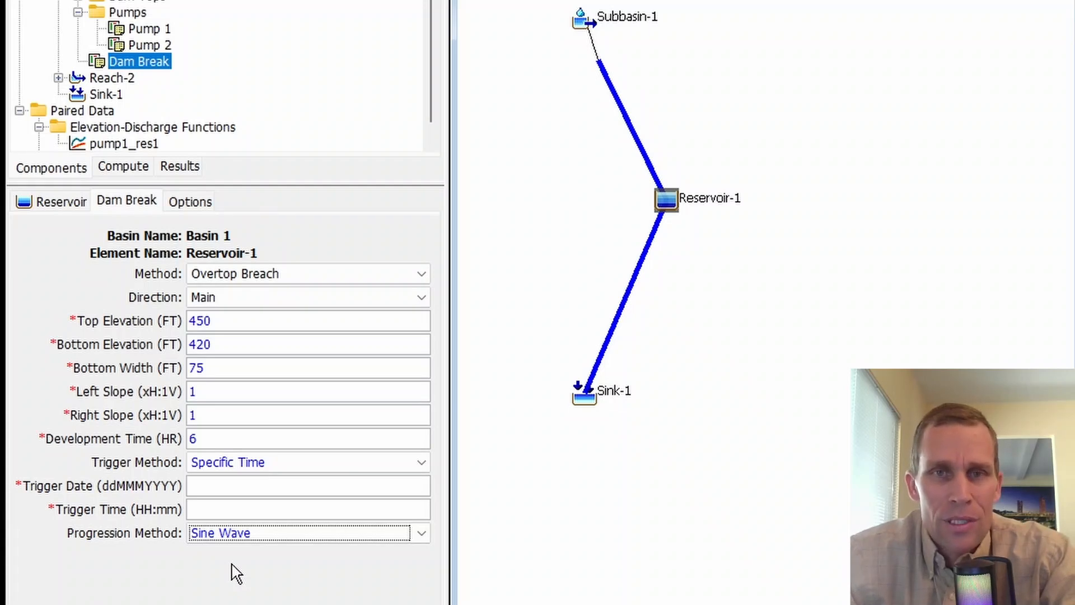
pyautogui.moveTo(201, 440); pyautogui.dragTo(181, 450)
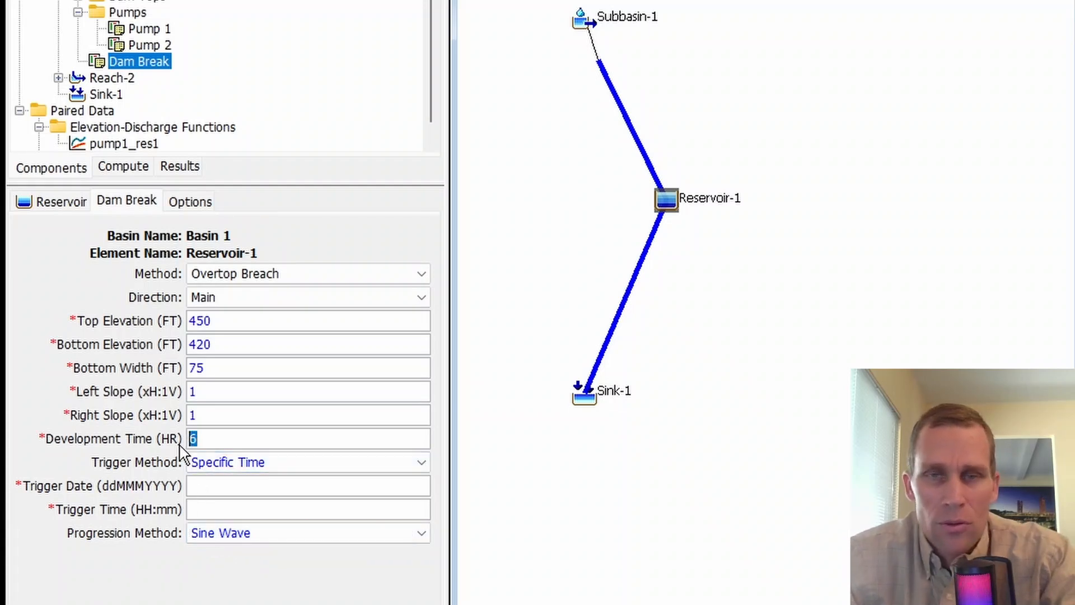
pyautogui.click(217, 535)
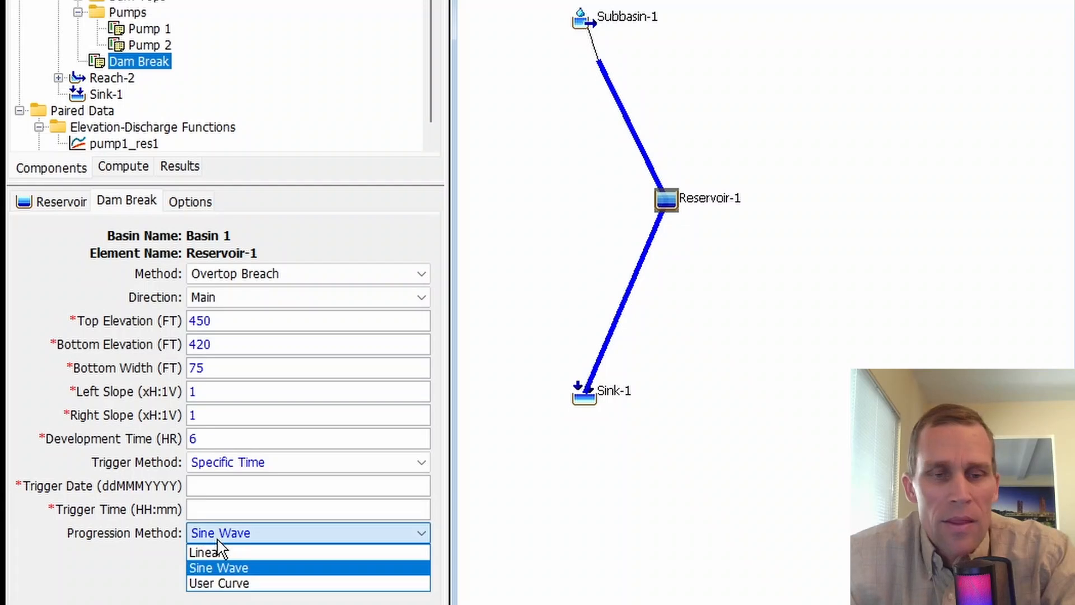
pyautogui.click(252, 583)
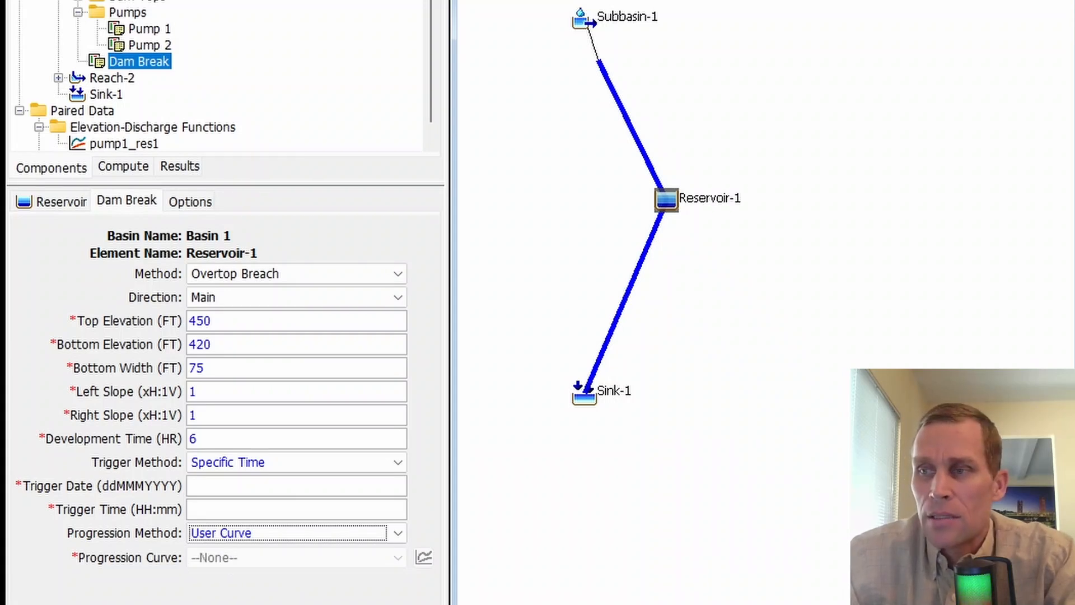
# Create a Percentage Curves paired data set named dam_break_progression_res1 and close the Paired Data Manager
pyautogui.click(129, 11)
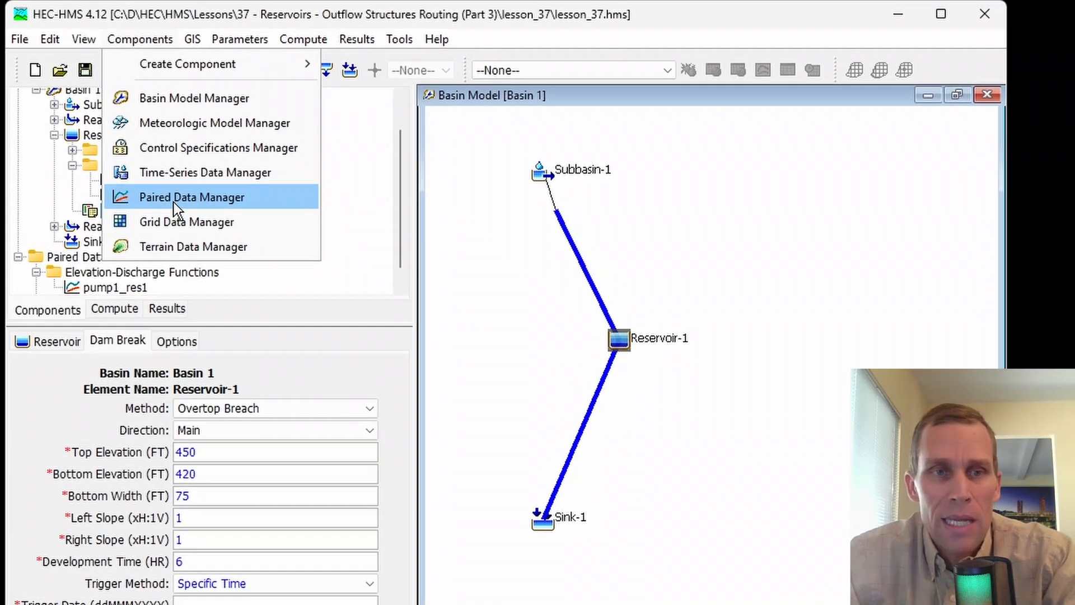
pyautogui.click(162, 160)
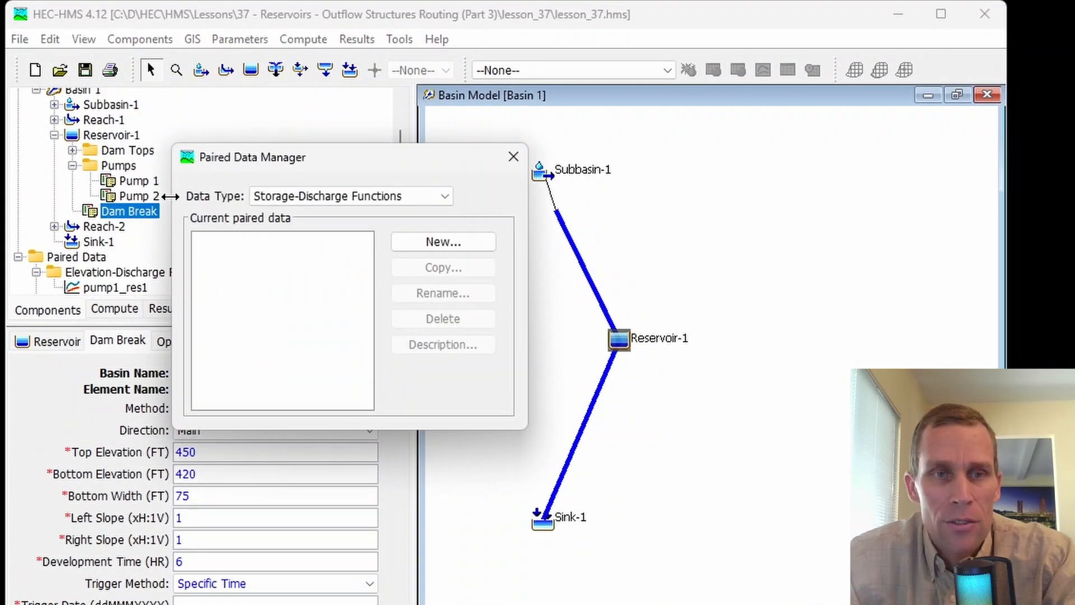
pyautogui.click(316, 160)
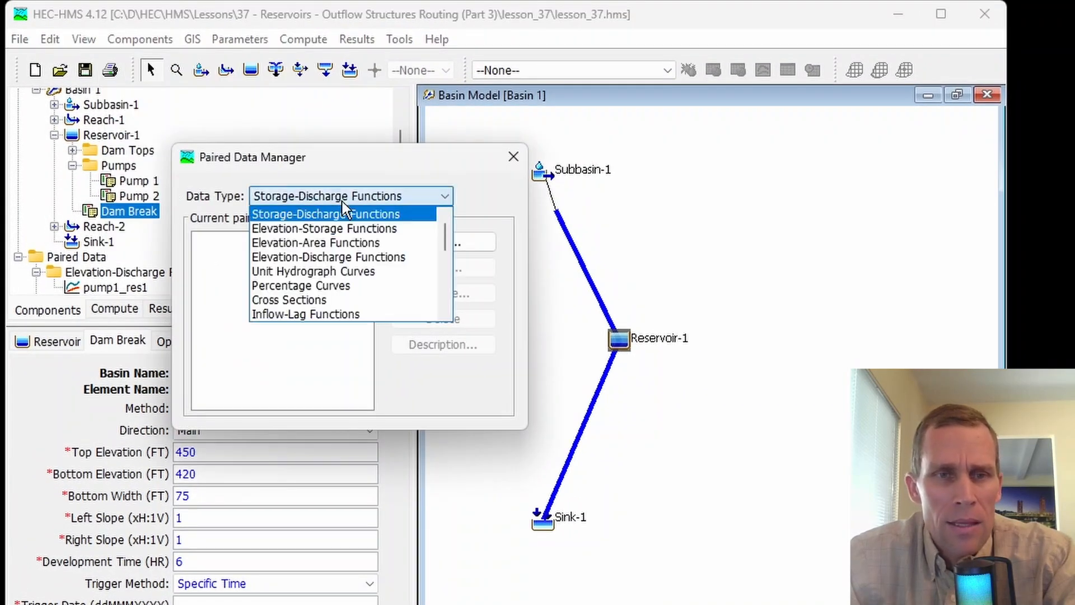
pyautogui.click(319, 286)
pyautogui.click(443, 242)
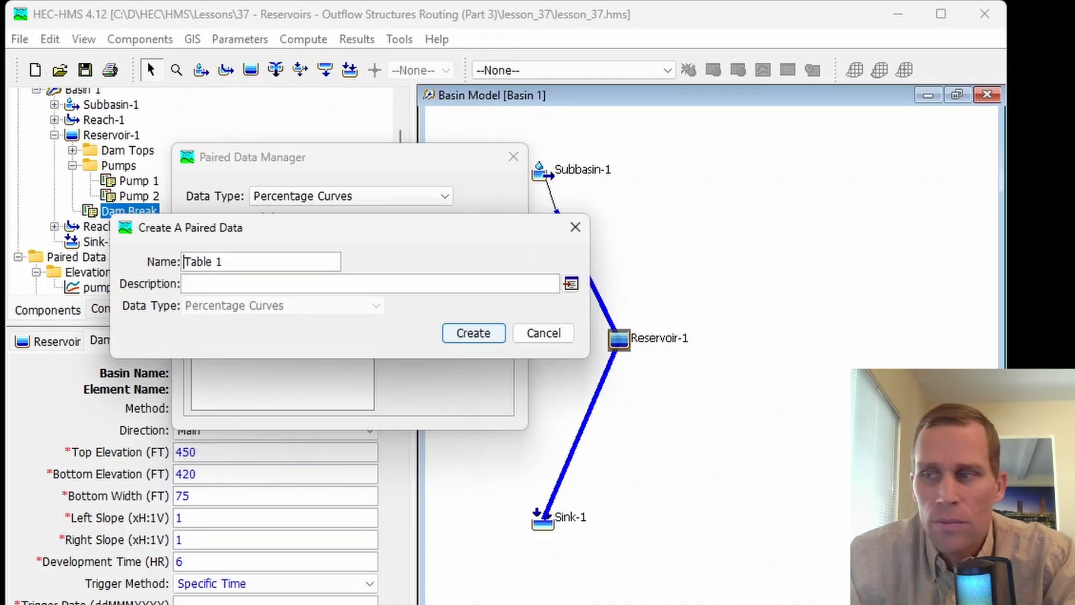
pyautogui.hotkey('ctrl', 'a')
pyautogui.write('dam_break_progression_res1')
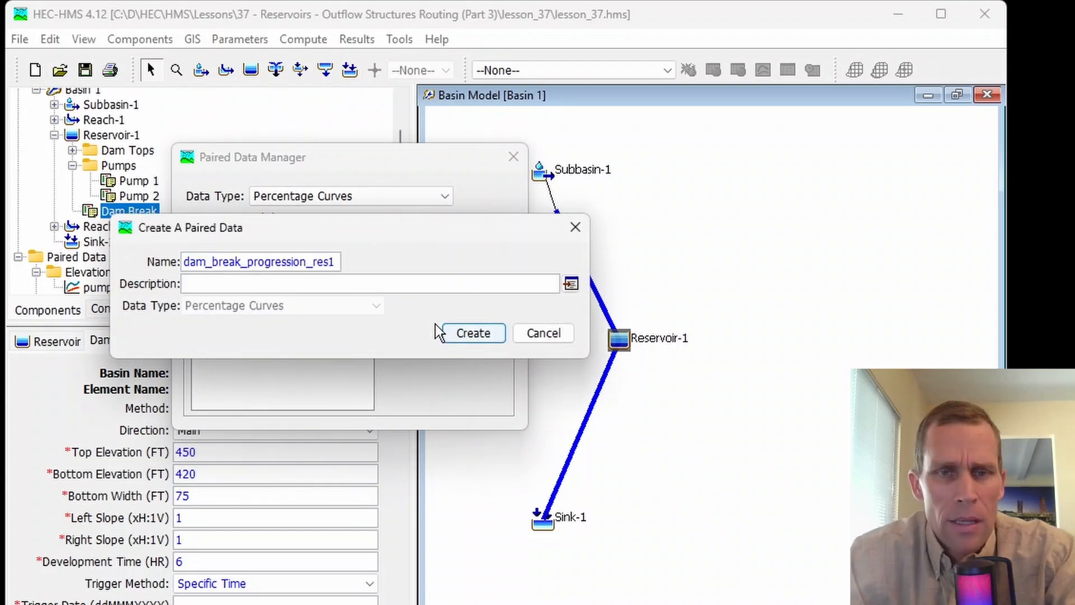
pyautogui.click(449, 335)
pyautogui.click(513, 158)
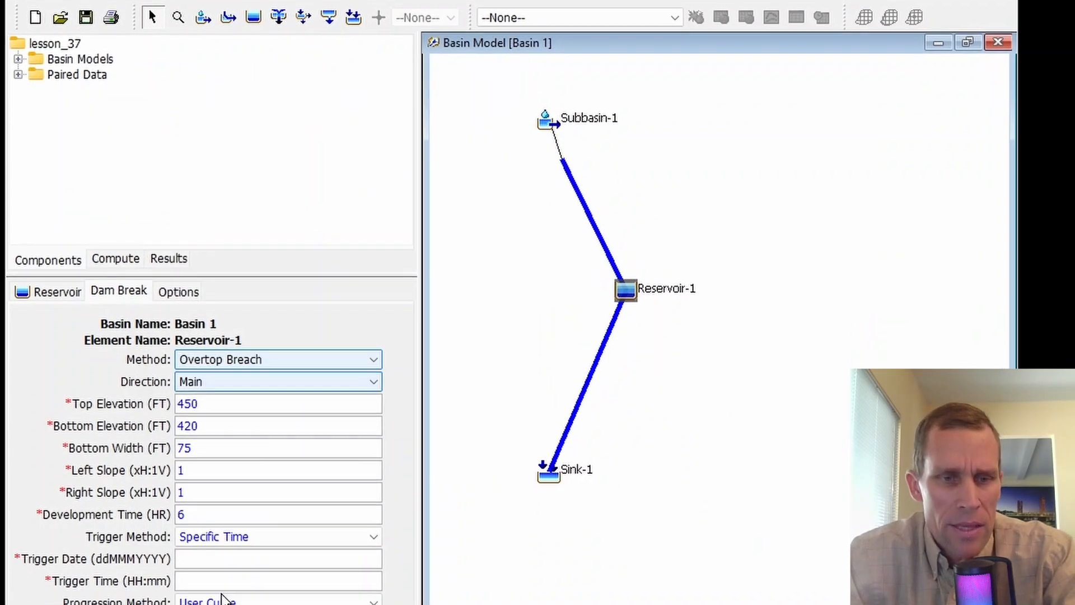
# Try to assign dam_break_progression_res1 as the dam break's progression curve, and open that curve's percentage table
pyautogui.click(217, 554)
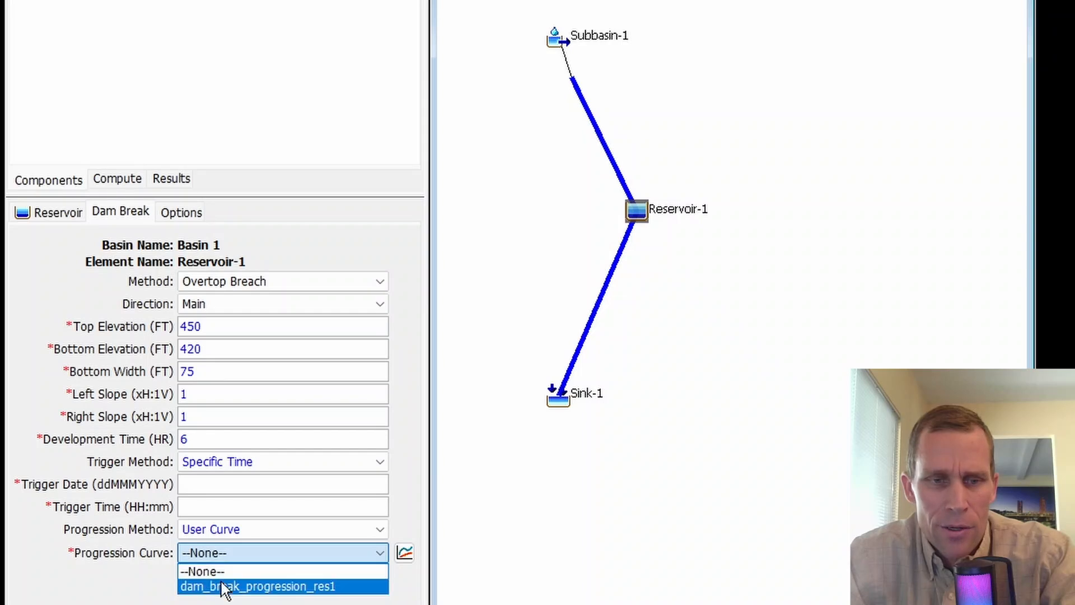
pyautogui.click(263, 588)
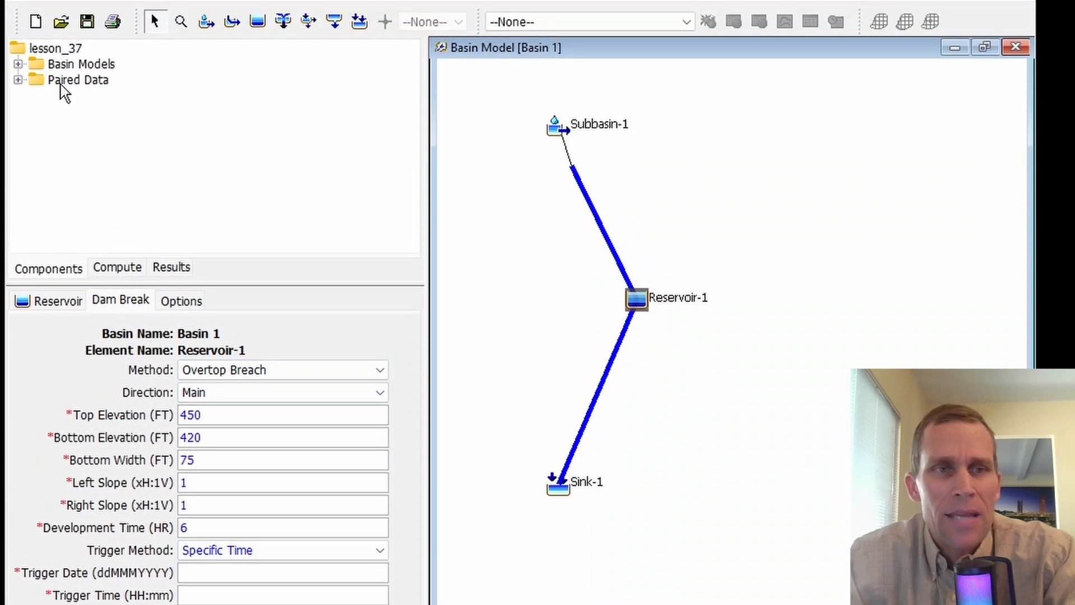
pyautogui.click(18, 129)
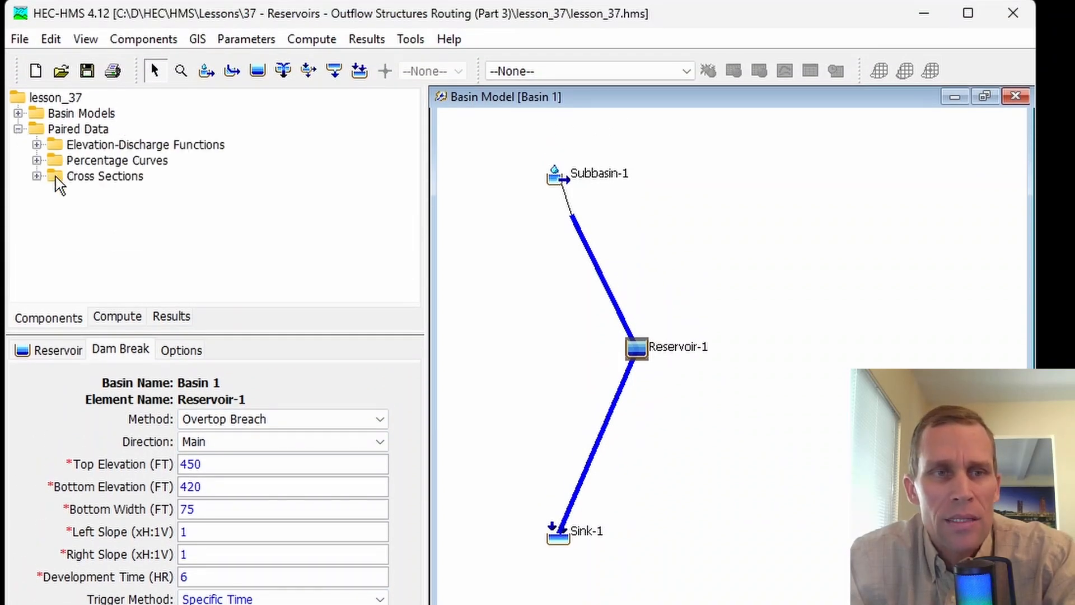
pyautogui.click(36, 160)
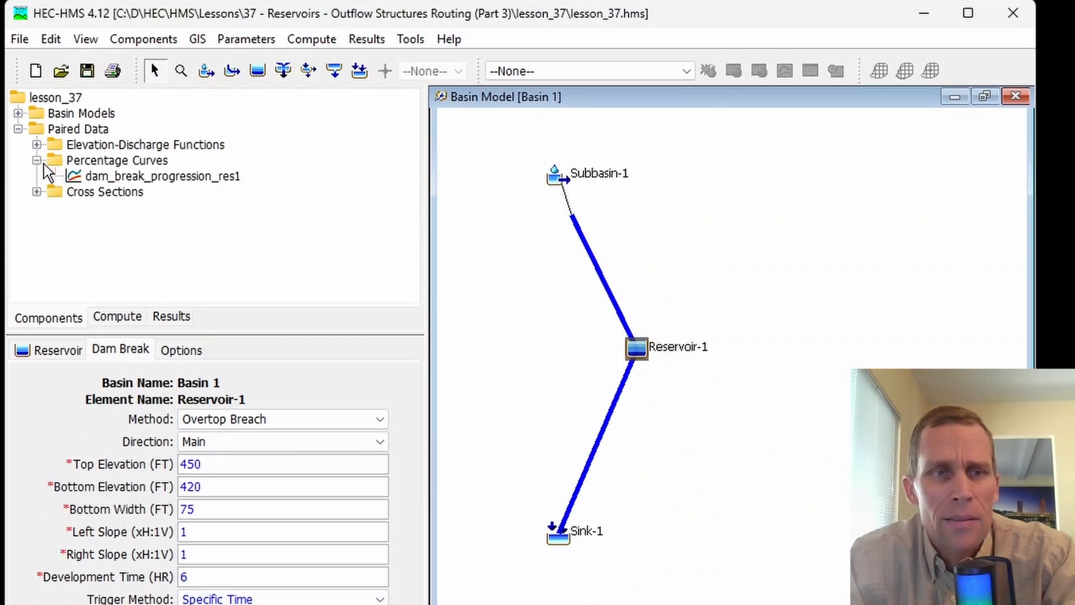
pyautogui.click(115, 178)
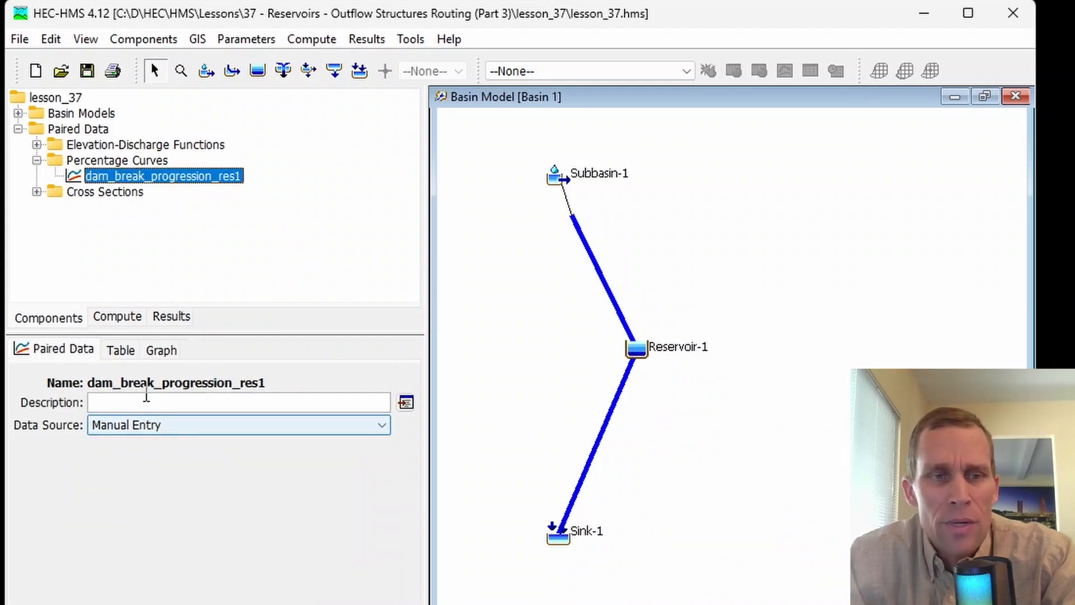
pyautogui.click(121, 356)
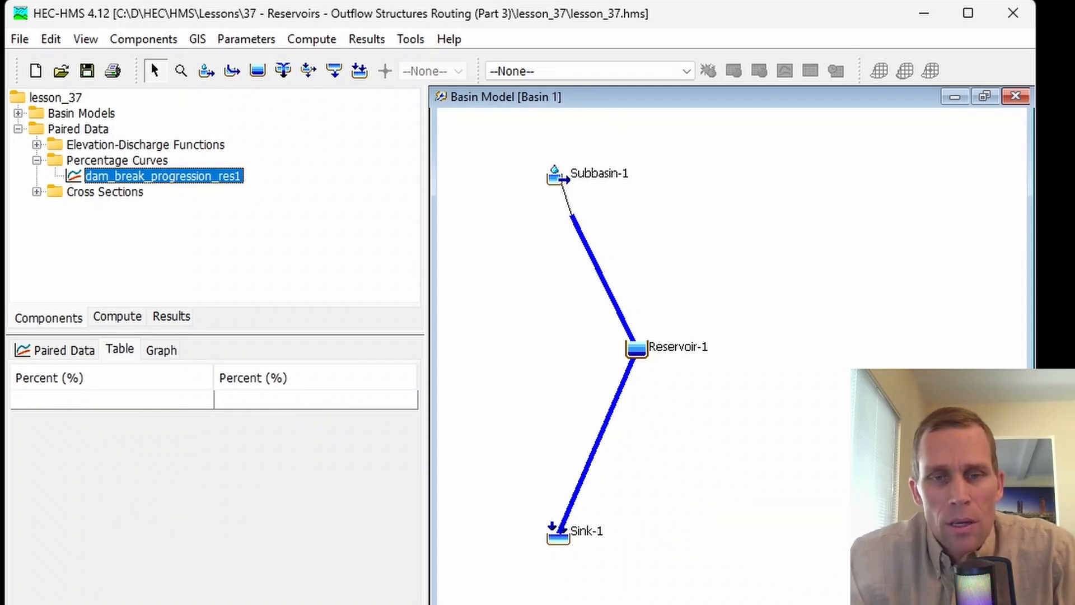
# Reopen Reservoir-1's dam break in Basin 1 and change its method to Piping Breach
pyautogui.click(18, 113)
pyautogui.click(37, 129)
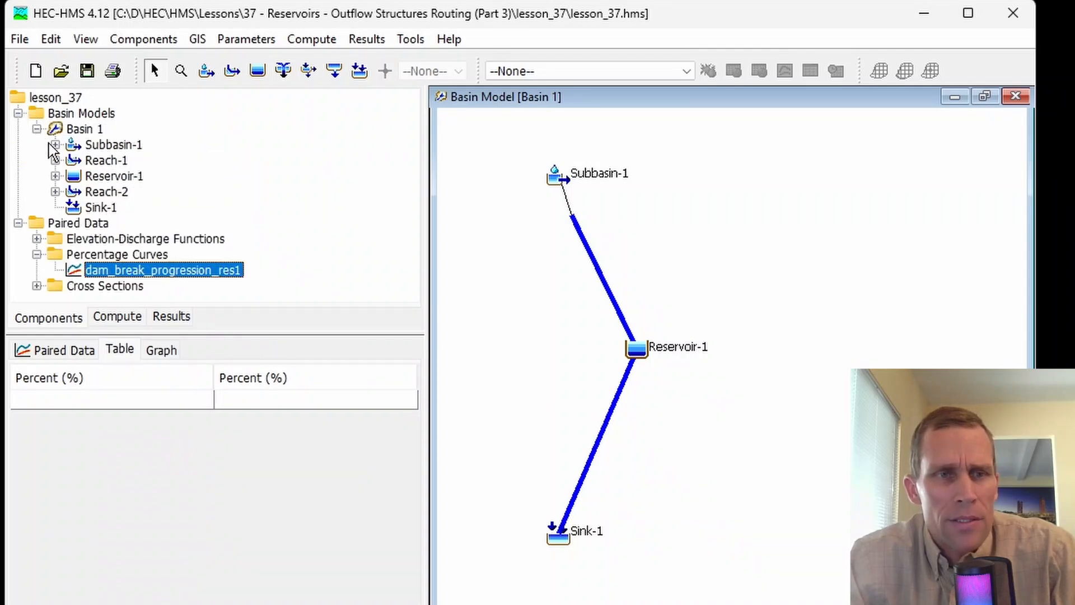
pyautogui.click(55, 175)
pyautogui.click(119, 227)
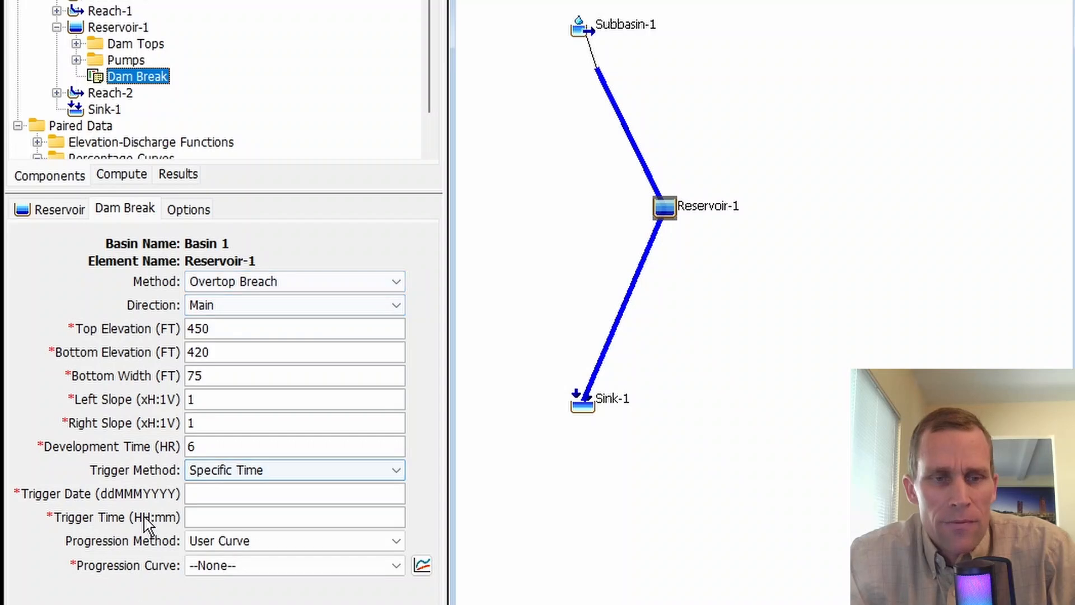
pyautogui.click(234, 284)
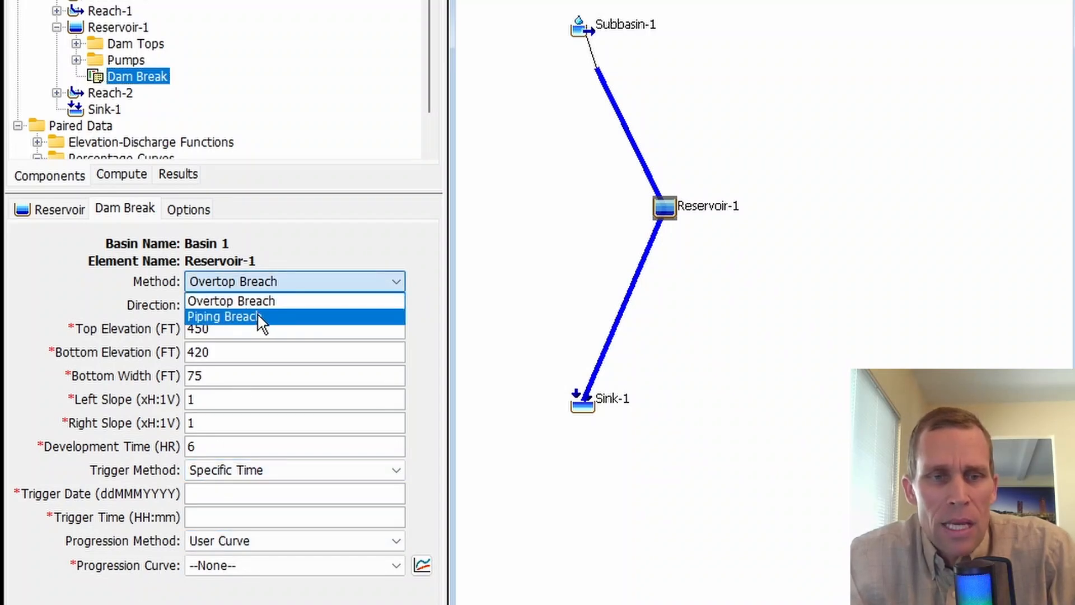
pyautogui.click(258, 316)
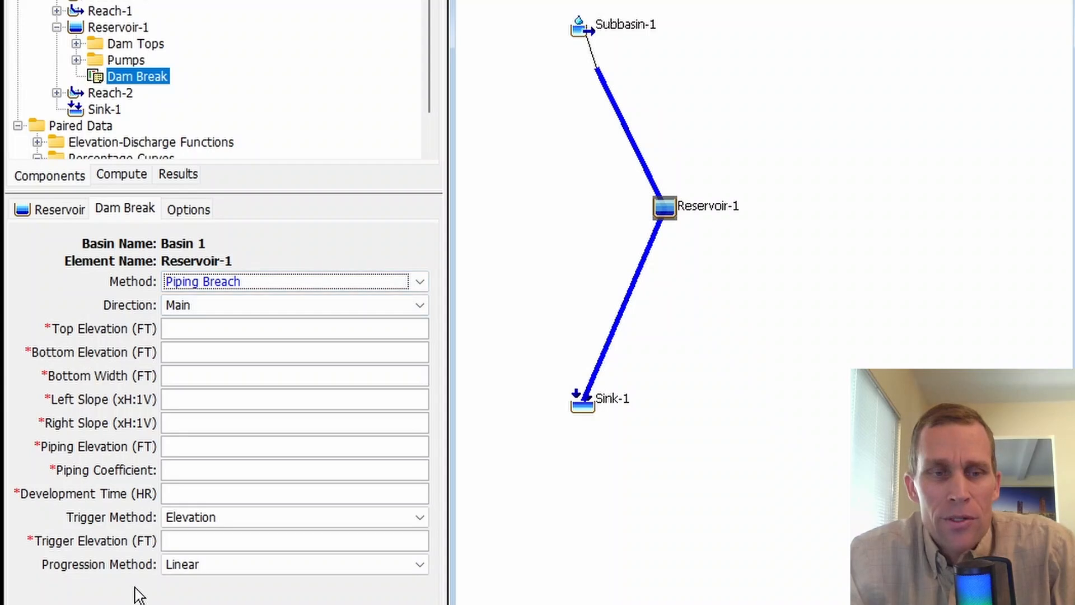
pyautogui.click(200, 467)
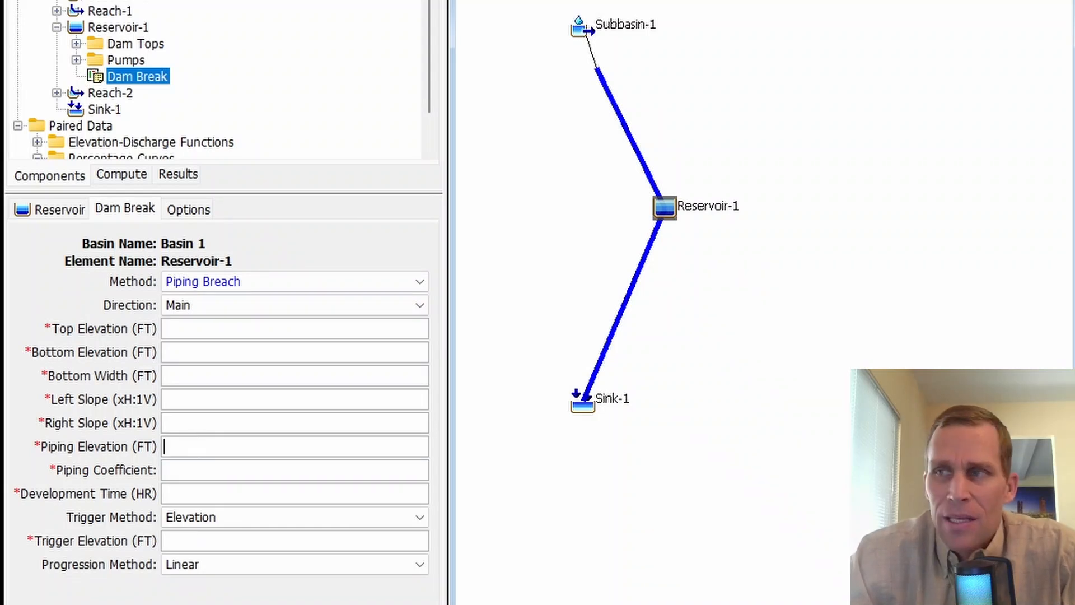
pyautogui.click(281, 281)
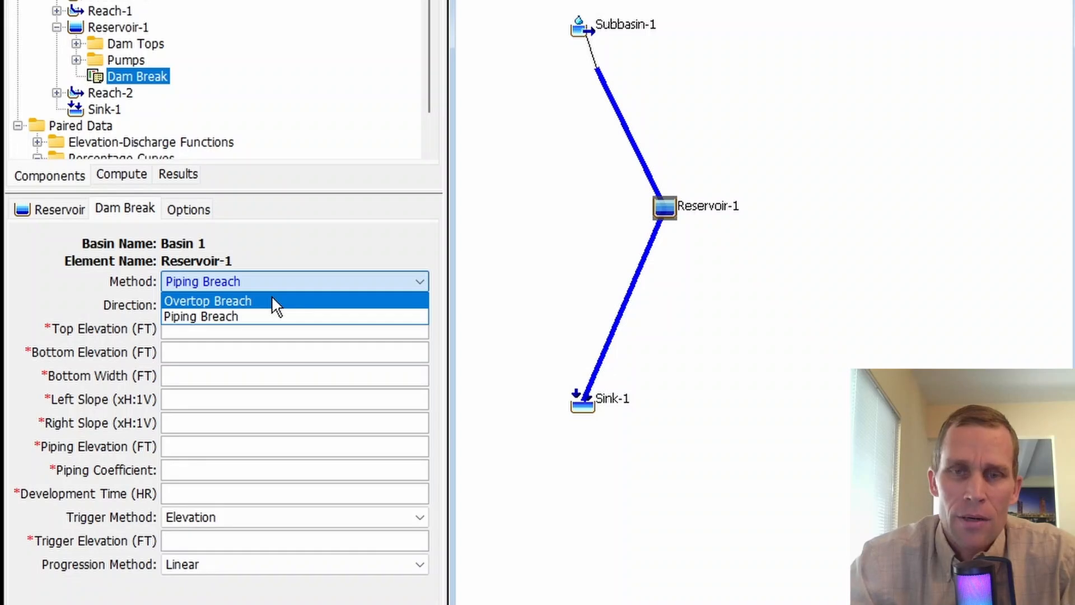
pyautogui.click(237, 315)
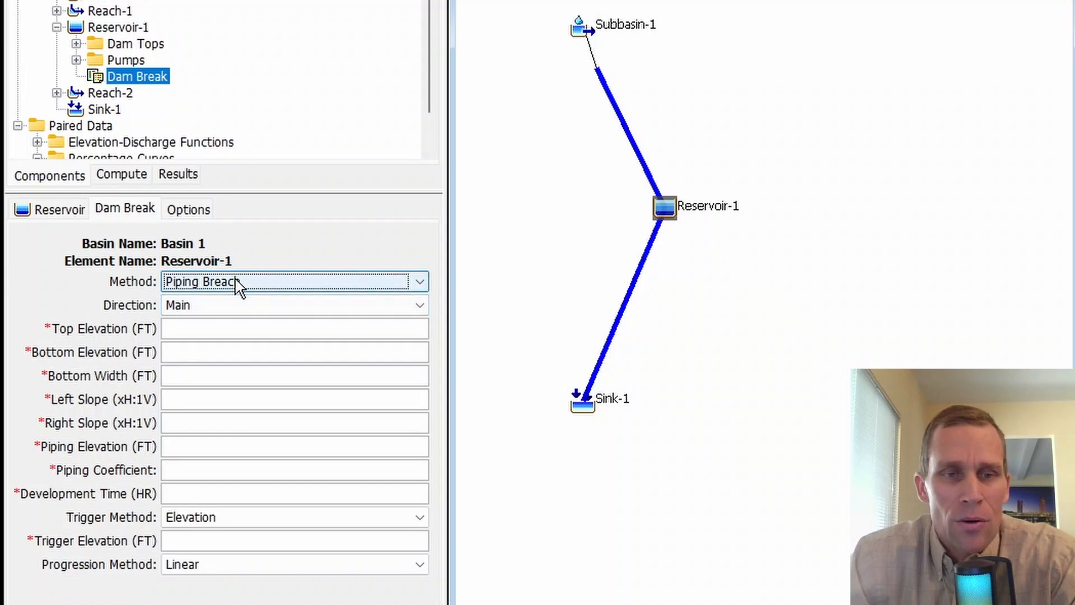
# Set the piping breach's piping coefficient to 0.8 and its piping elevation to 420 ft
pyautogui.click(216, 447)
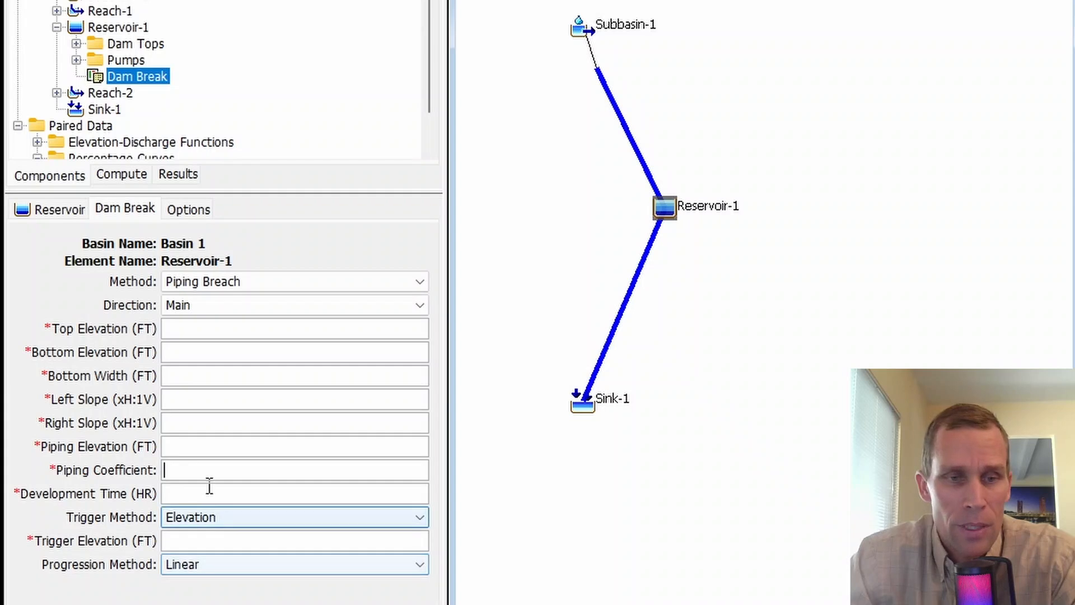
pyautogui.write('0.8')
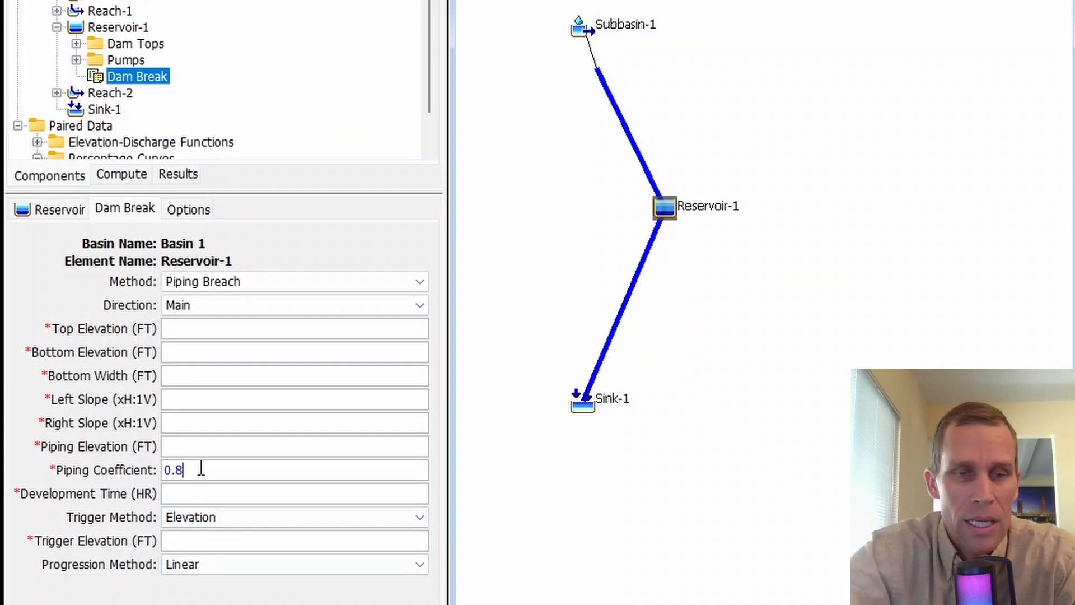
pyautogui.write('420')
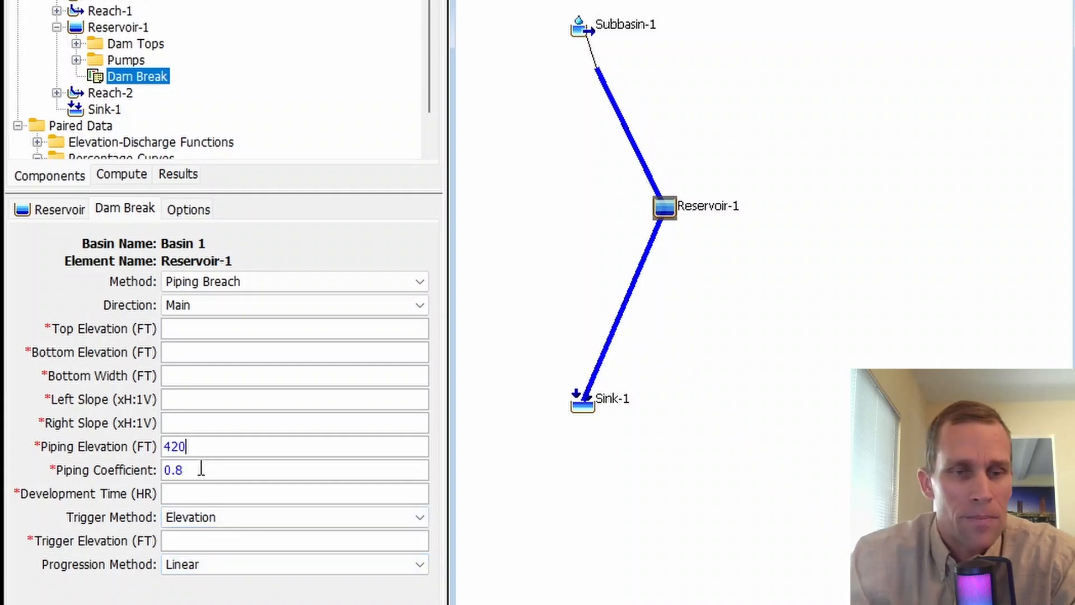
pyautogui.press('Return')
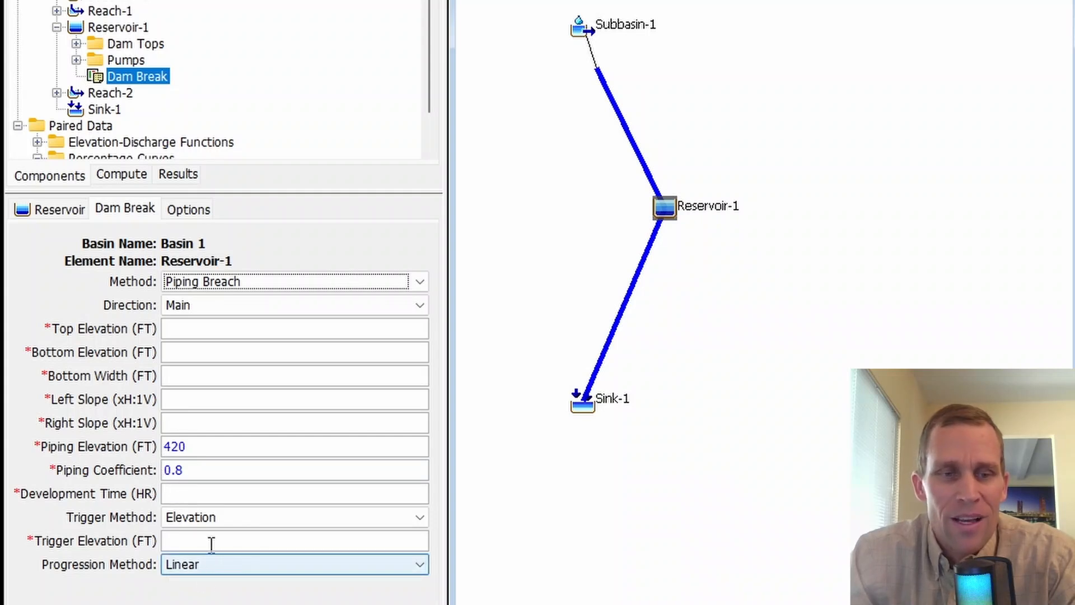
# Change the method of Reservoir-1's dam break to Overtop Breach
pyautogui.click(205, 285)
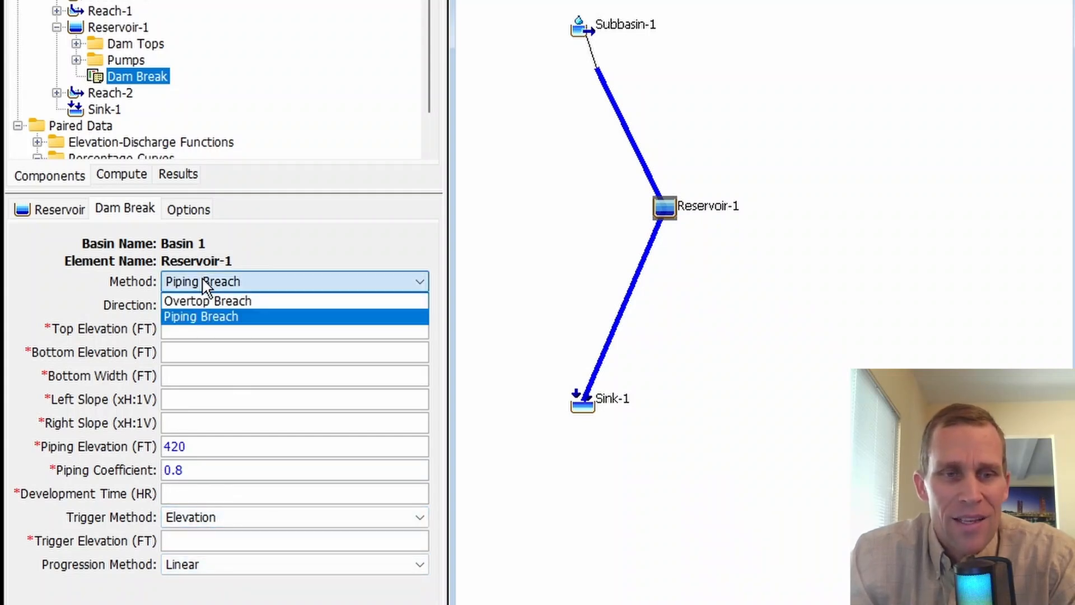
pyautogui.click(215, 301)
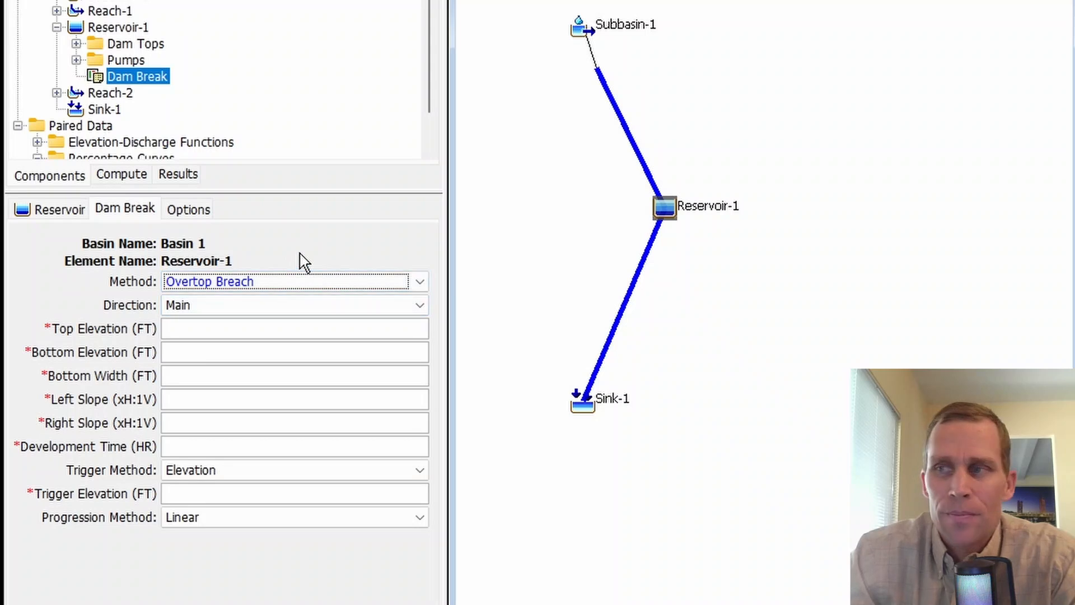
# Enable dam seepage for Reservoir-1 and save the project
pyautogui.click(119, 28)
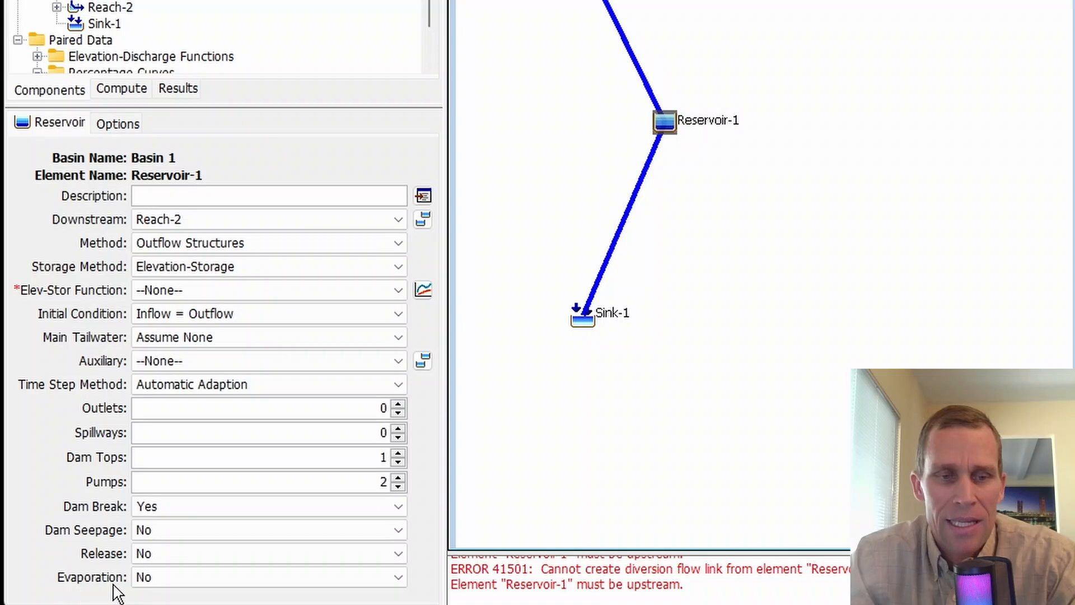
pyautogui.click(192, 532)
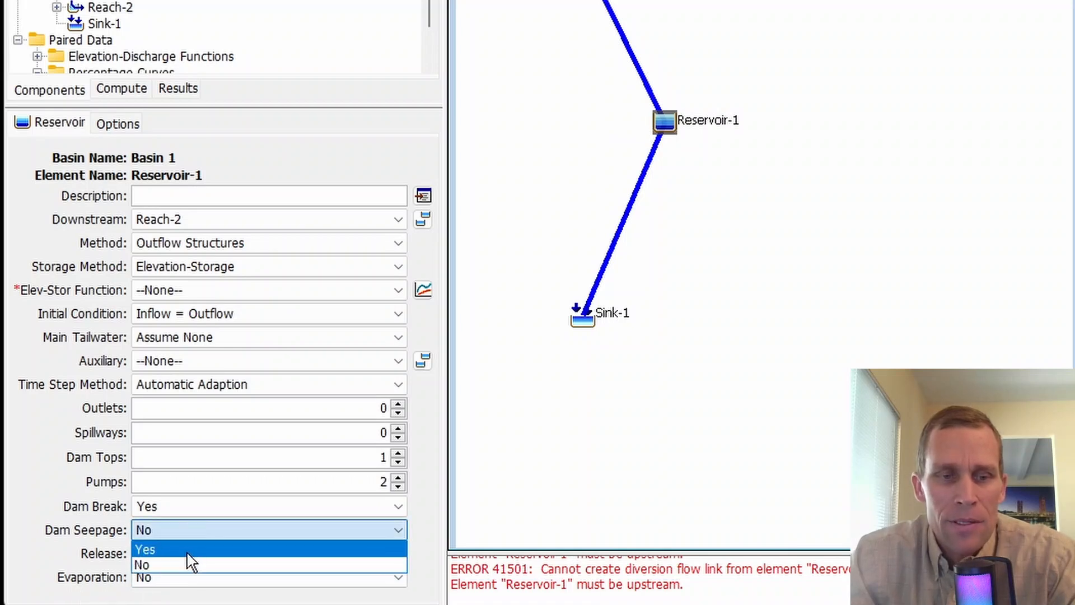
pyautogui.click(186, 550)
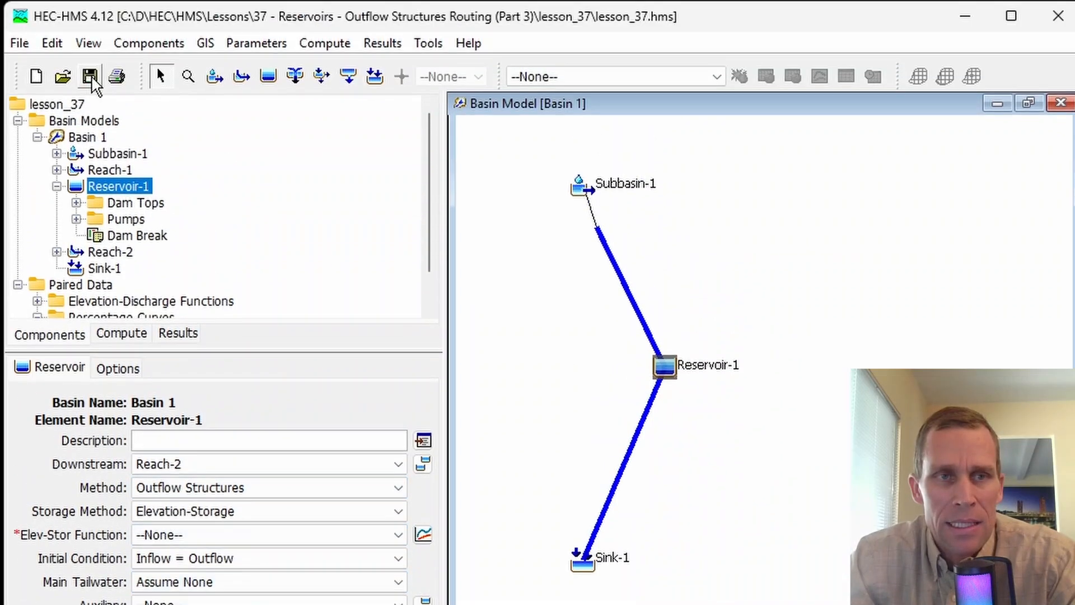
pyautogui.click(92, 77)
# Open Reservoir-1's Dam Seepage settings and check which functions are available for its inflow and outflow
pyautogui.click(141, 253)
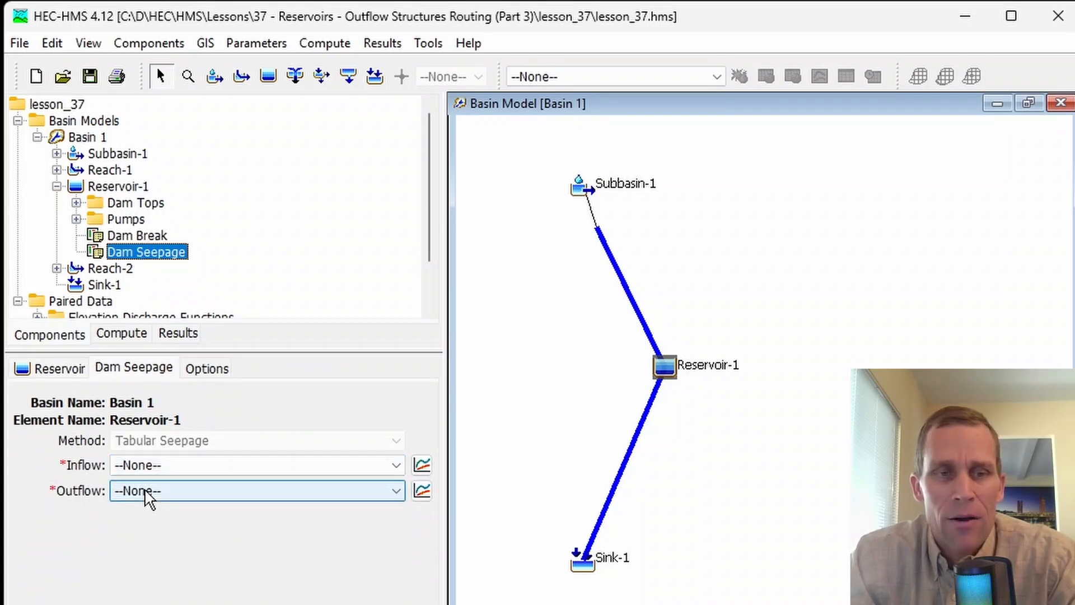
pyautogui.click(193, 470)
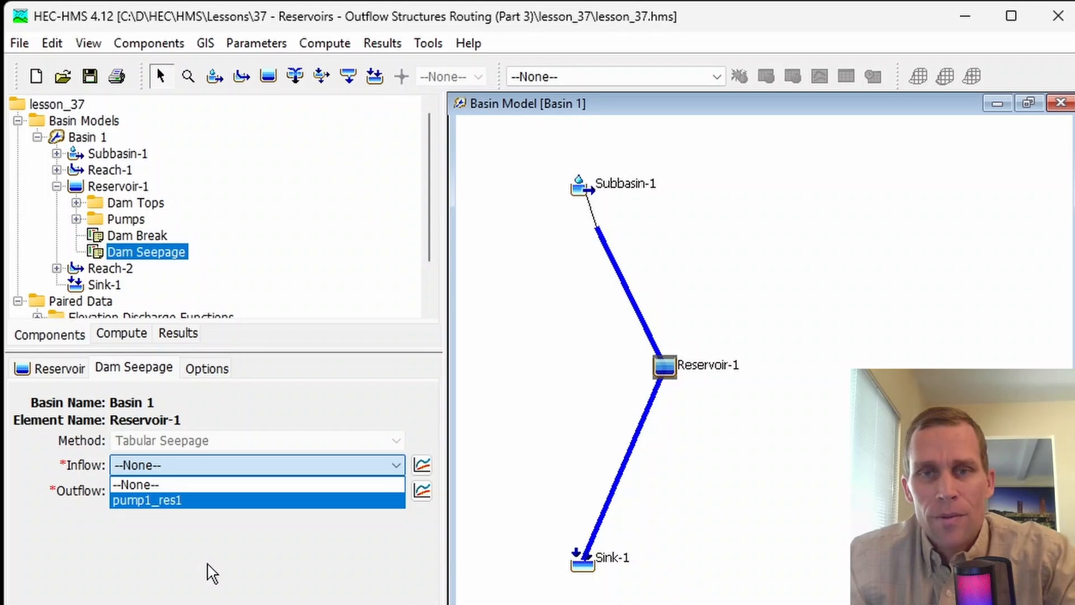
pyautogui.click(245, 591)
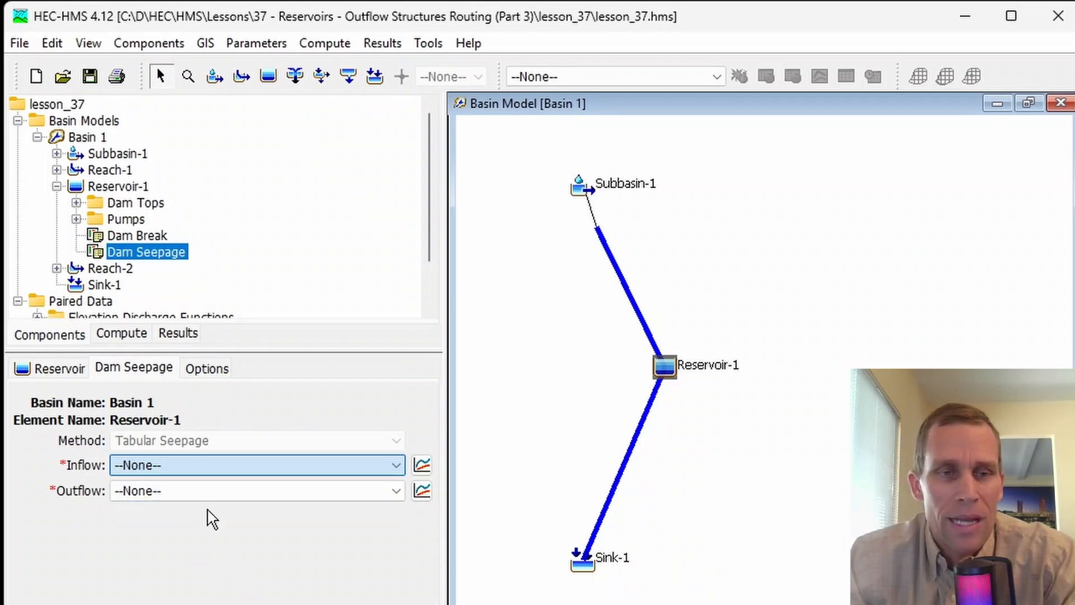
pyautogui.click(211, 492)
pyautogui.click(190, 597)
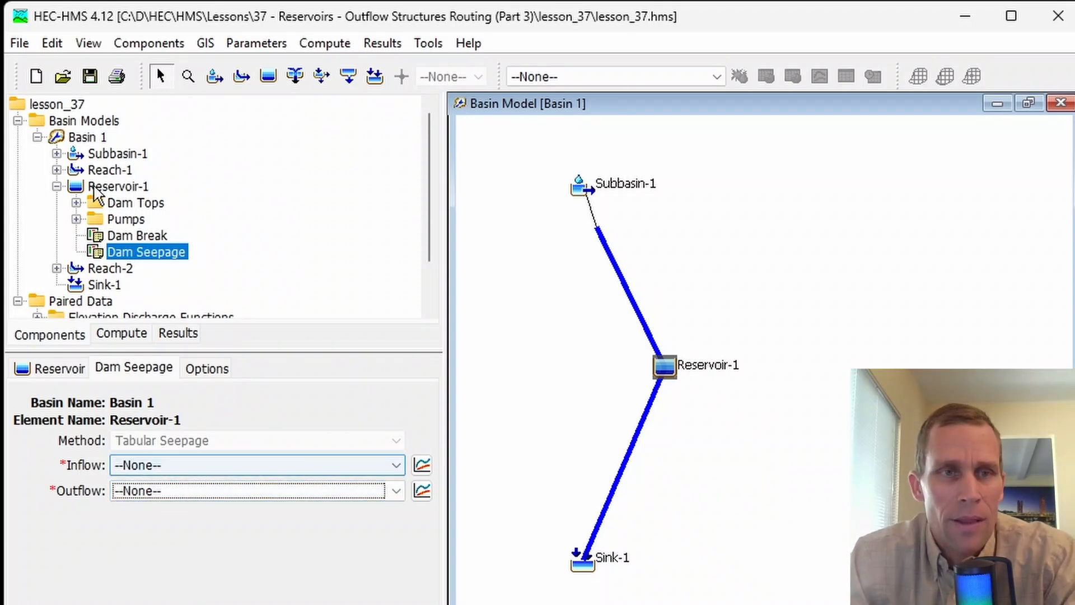
# Create an Elevation-Discharge Functions paired data set named seepage_res1 and close the Paired Data Manager
pyautogui.click(150, 44)
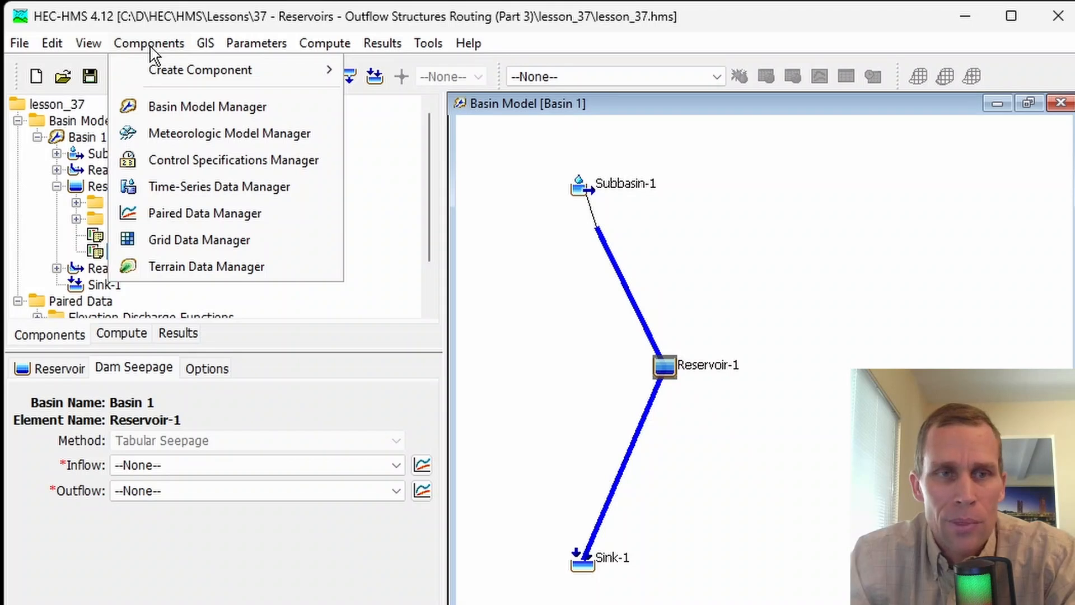
pyautogui.click(190, 215)
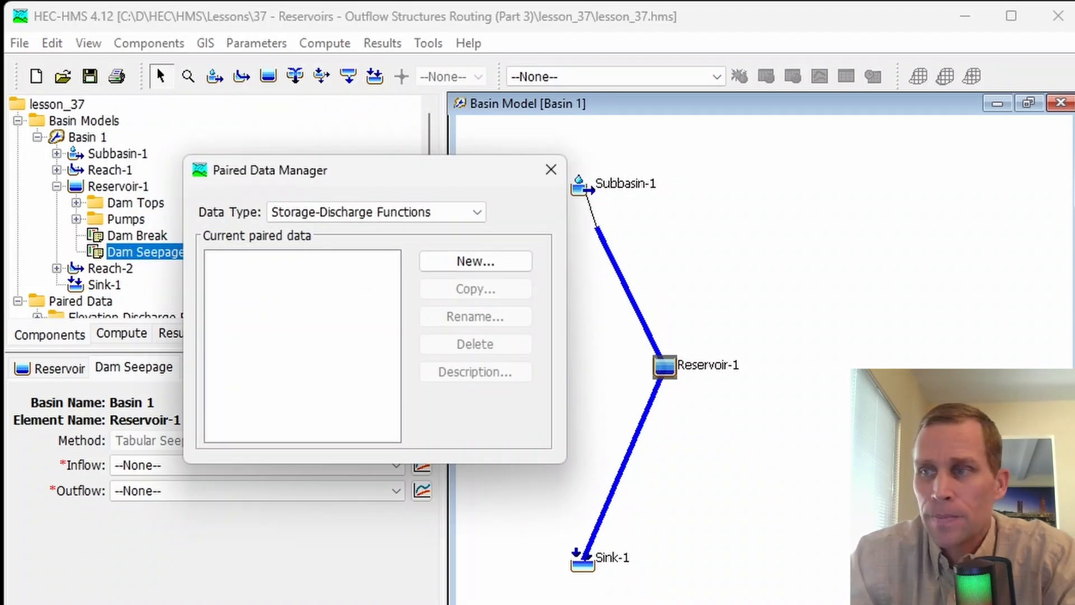
pyautogui.click(331, 212)
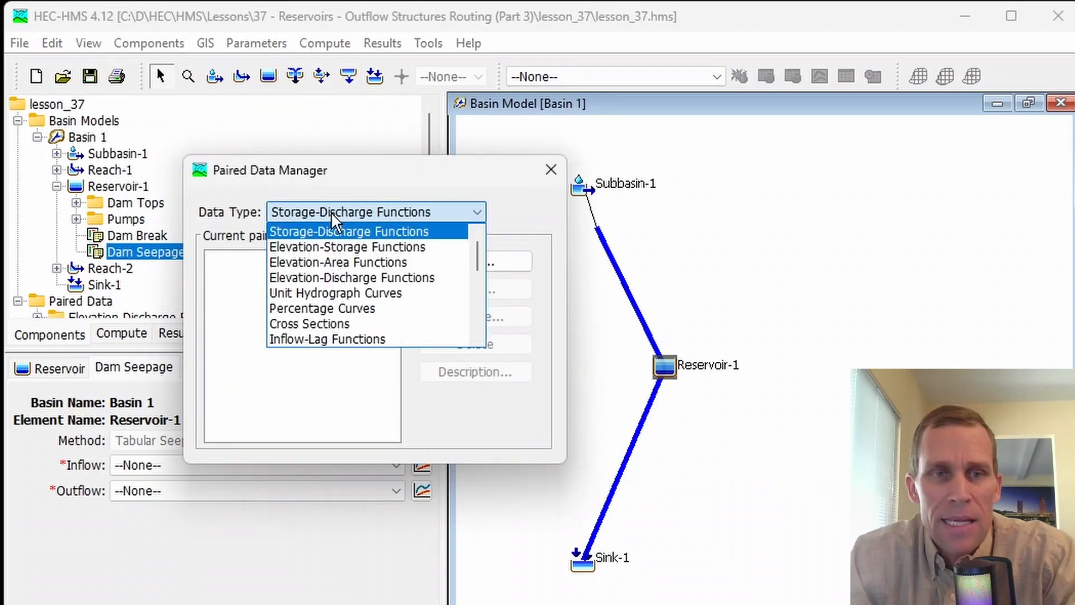
pyautogui.click(332, 277)
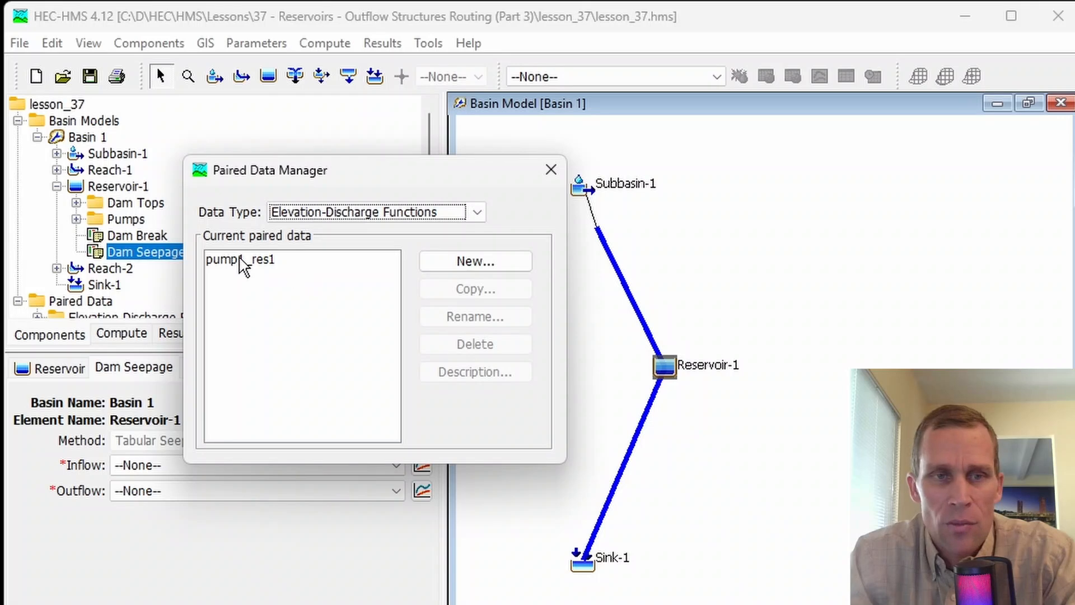
pyautogui.click(455, 264)
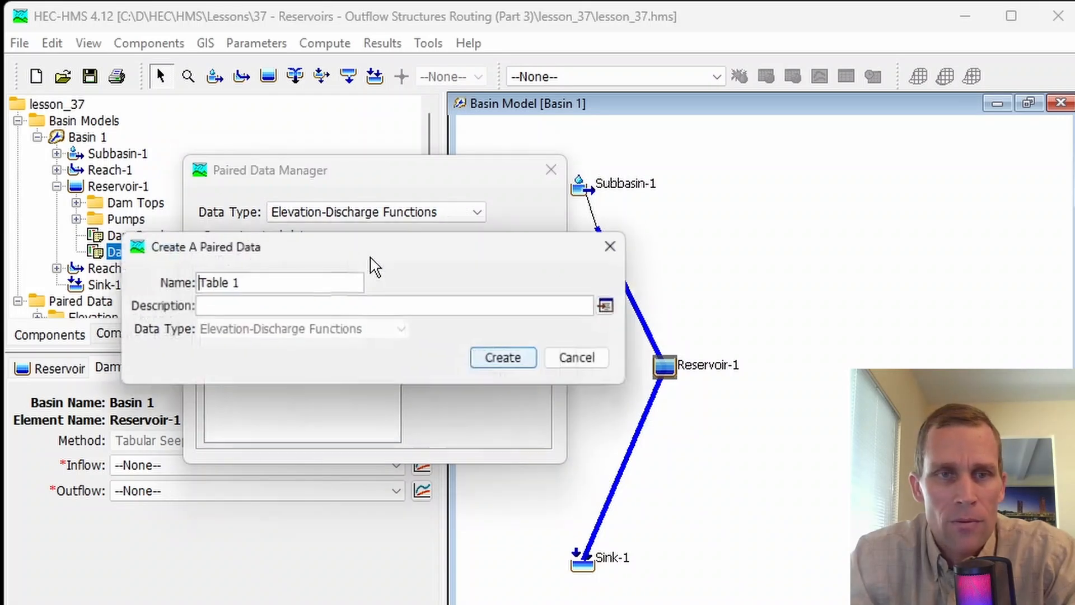
pyautogui.tripleClick(298, 281)
pyautogui.write('seepage_res1')
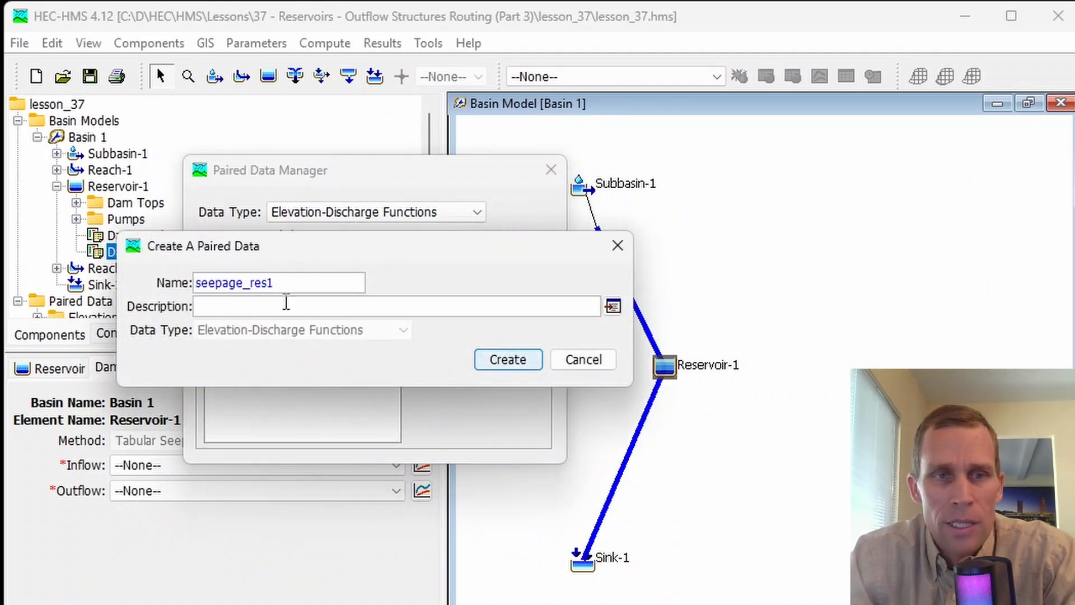
pyautogui.click(489, 364)
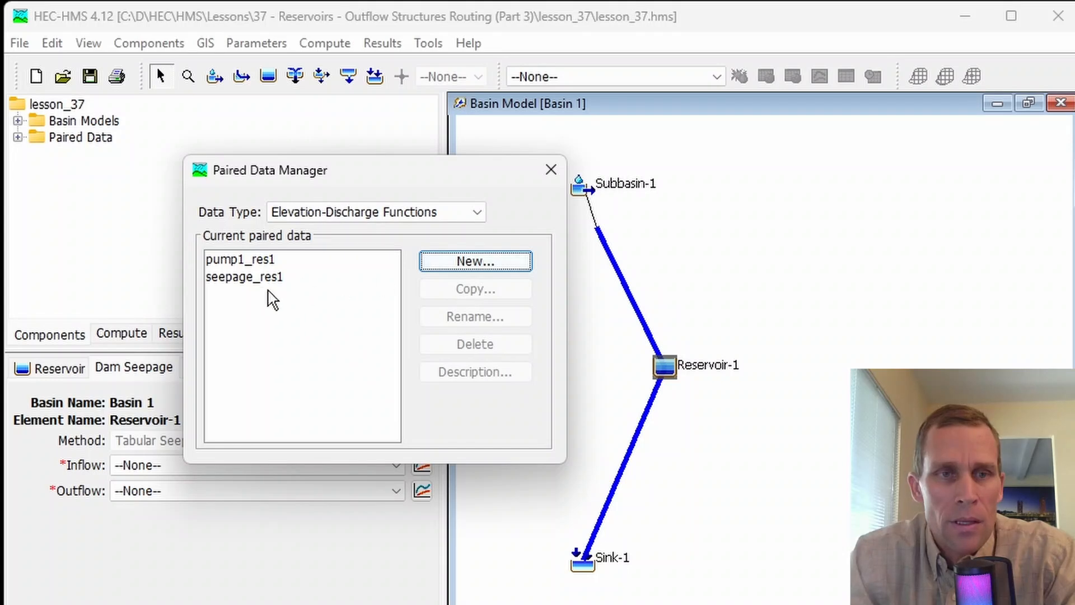
pyautogui.click(551, 170)
# Assign seepage_res1 as both the inflow and the outflow function of Reservoir-1's dam seepage
pyautogui.click(155, 467)
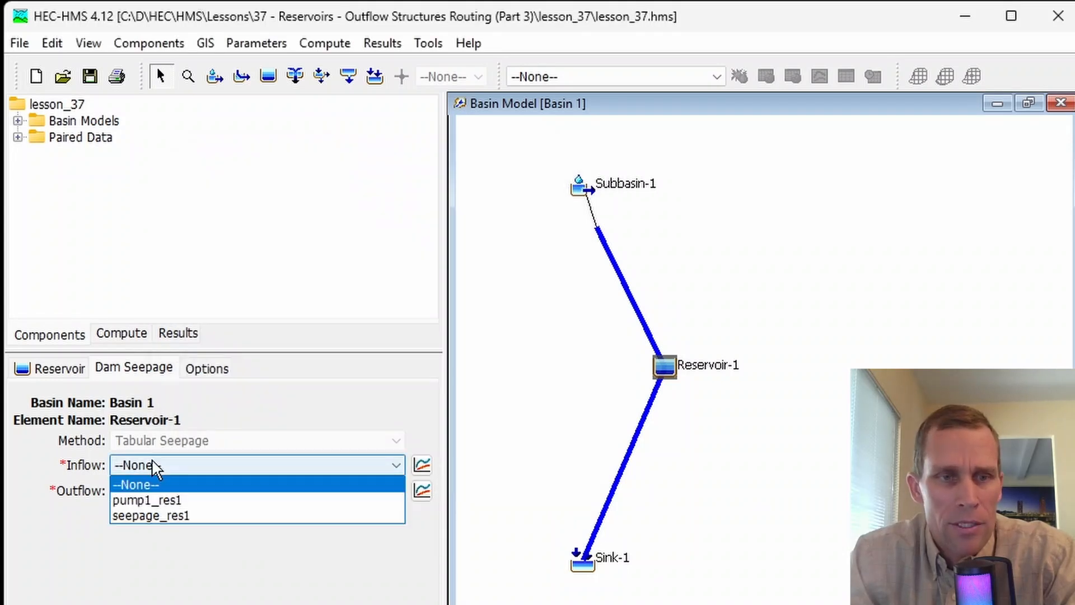
pyautogui.click(181, 514)
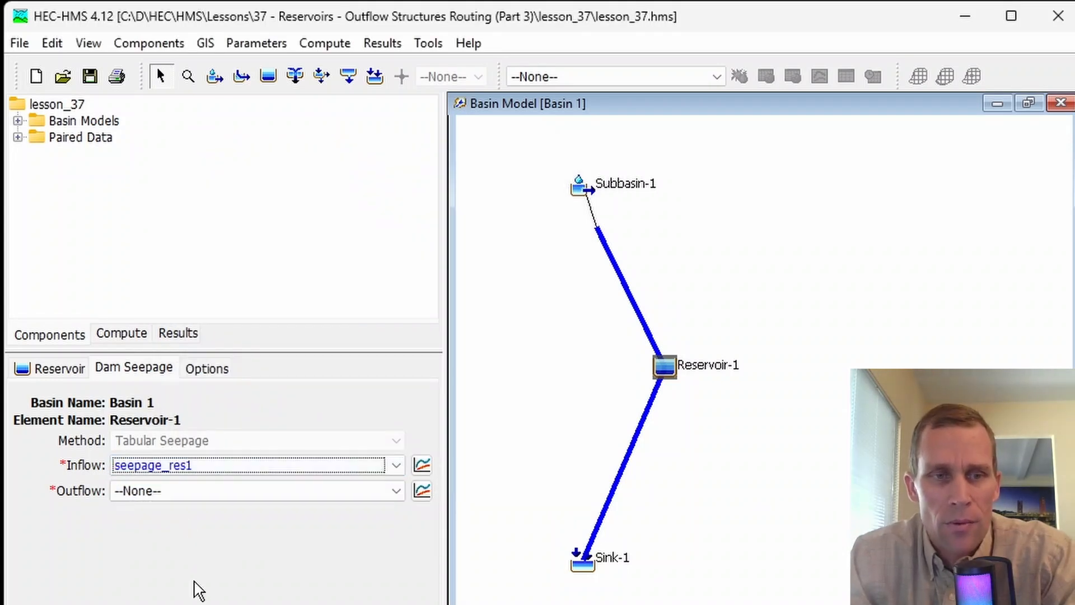
pyautogui.click(178, 491)
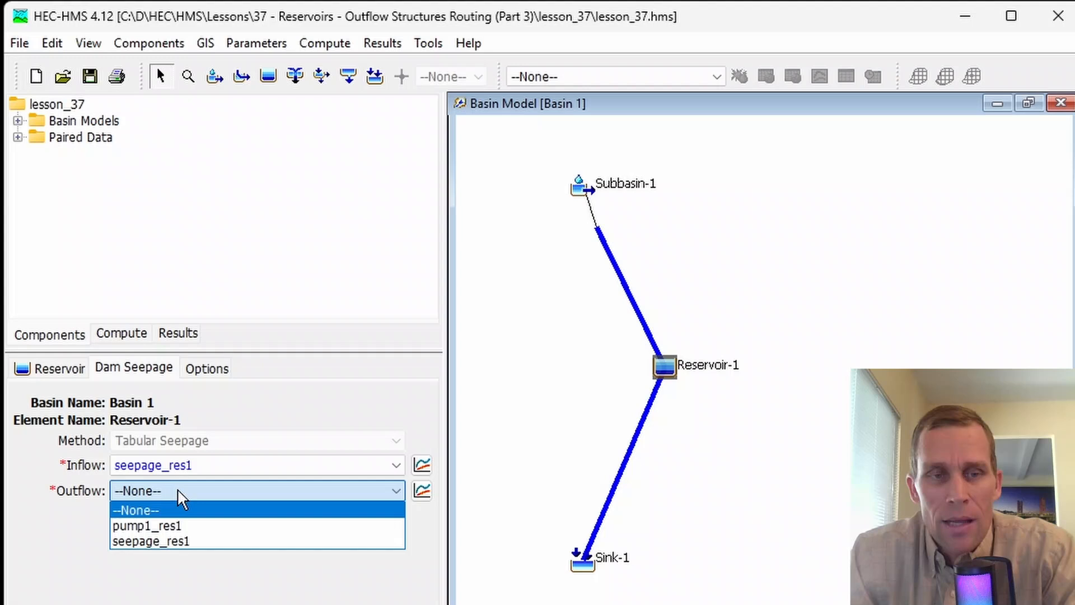
pyautogui.click(179, 542)
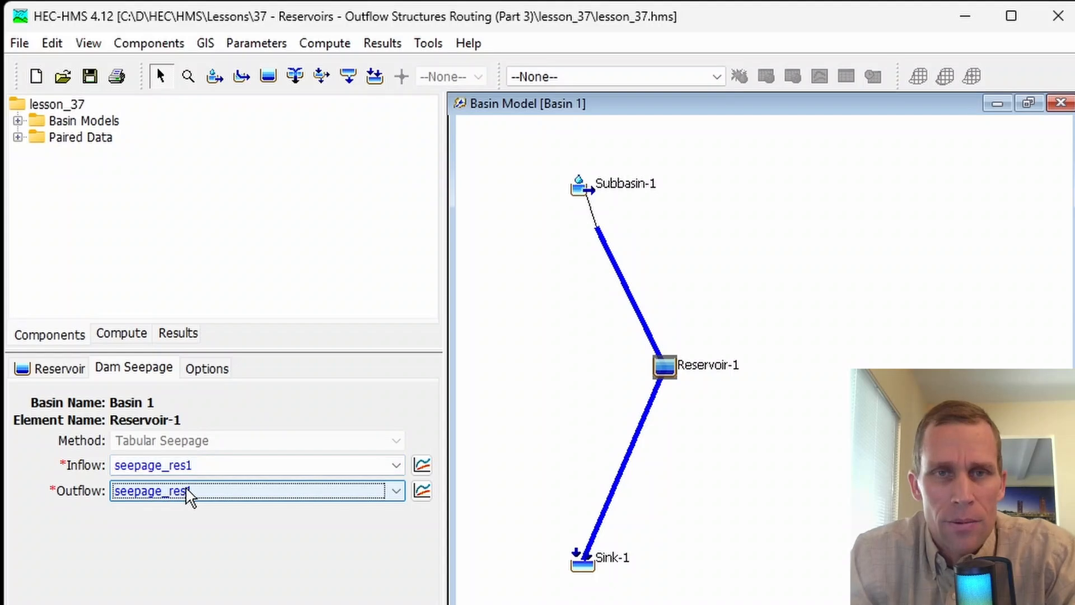
# Reopen Reservoir-1 under Basin 1, enable its release and open the Additional Release settings
pyautogui.click(17, 121)
pyautogui.click(37, 138)
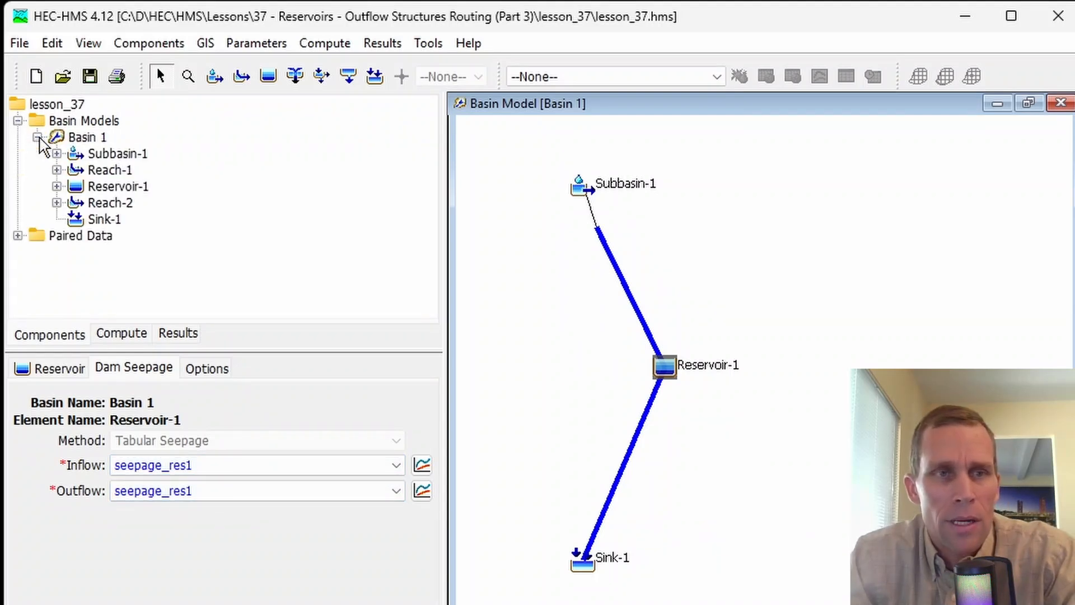
pyautogui.click(56, 187)
pyautogui.click(107, 190)
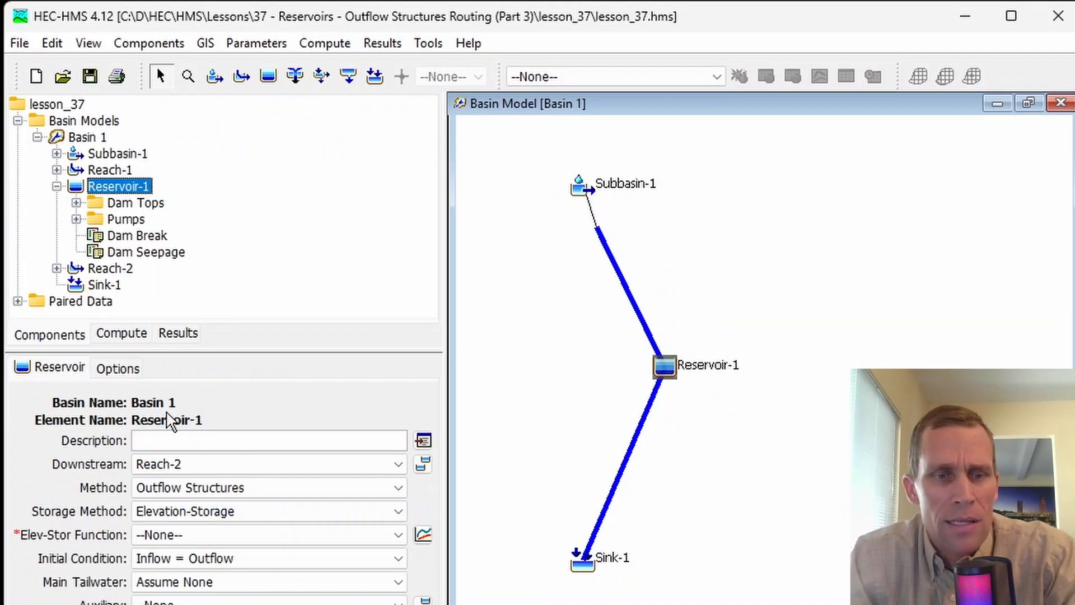
pyautogui.click(187, 560)
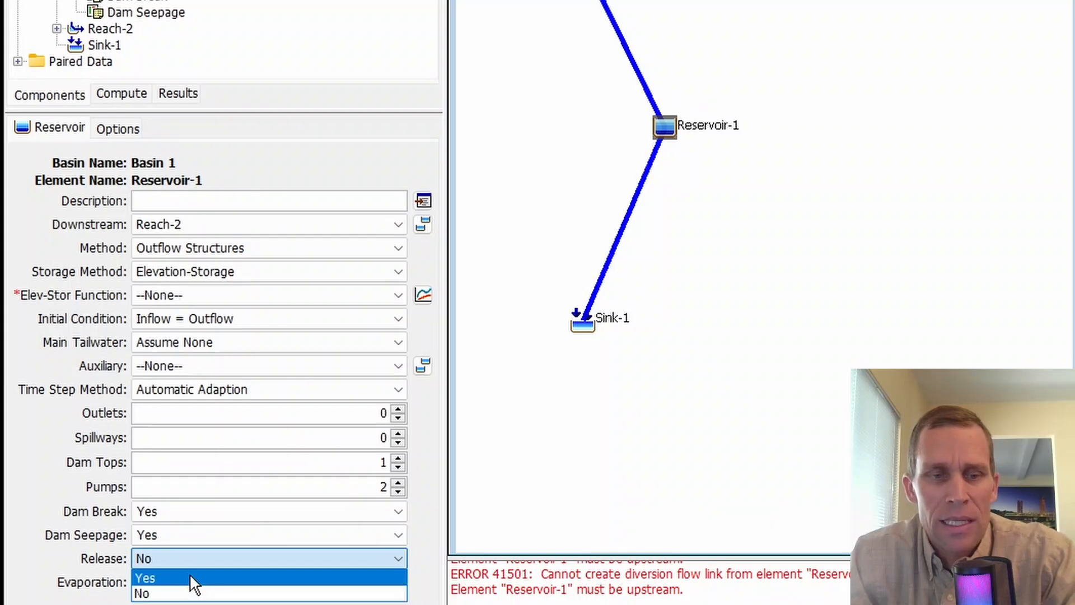
pyautogui.click(191, 577)
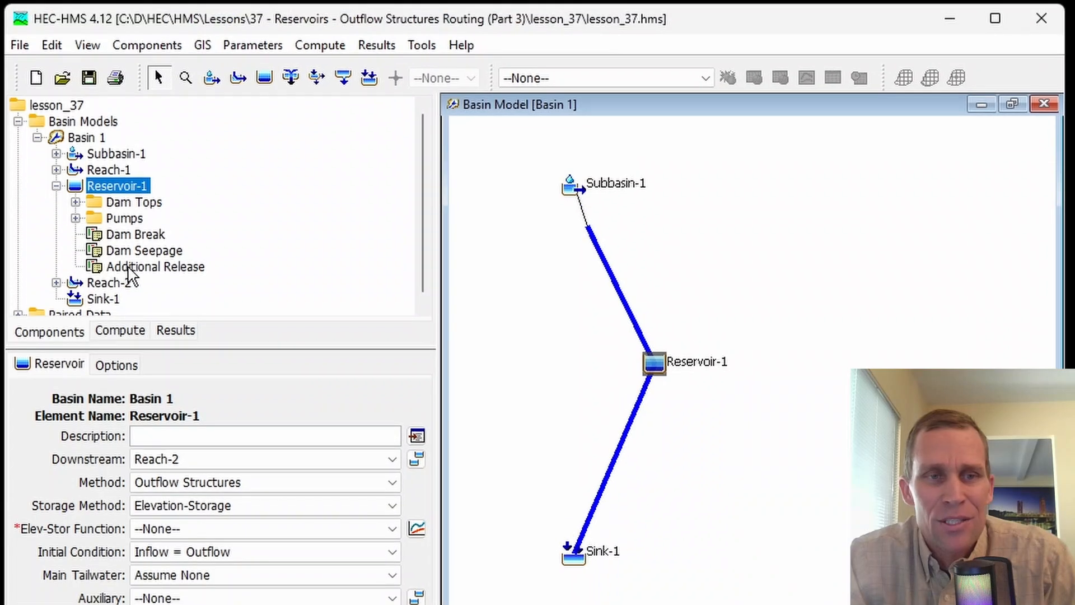
pyautogui.click(129, 268)
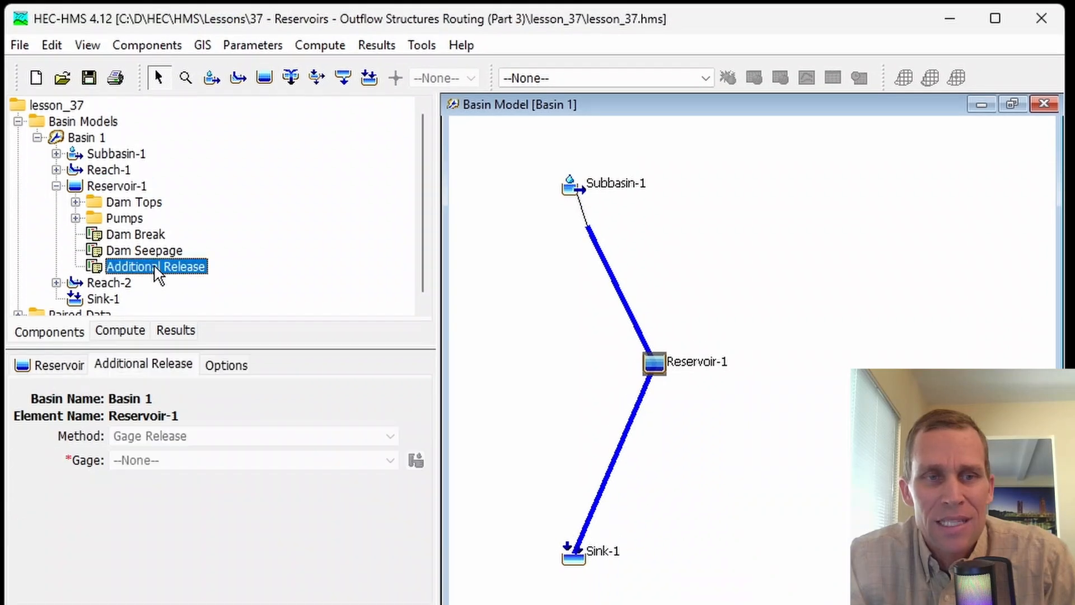
pyautogui.click(136, 368)
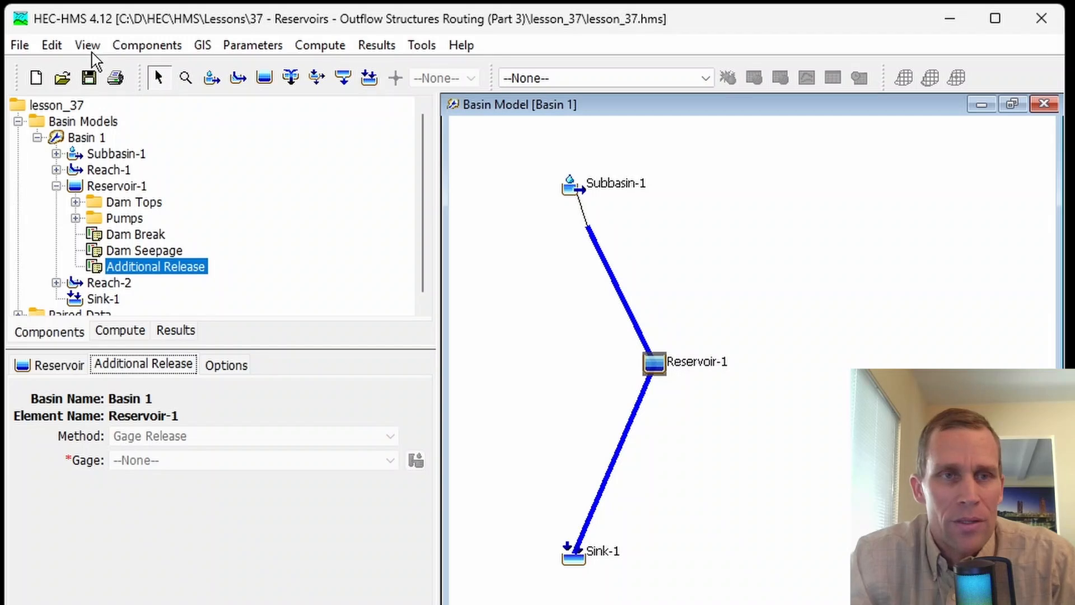
# Create a discharge gage named additional_discharge_res1 and close the Time-Series Data Manager
pyautogui.click(137, 45)
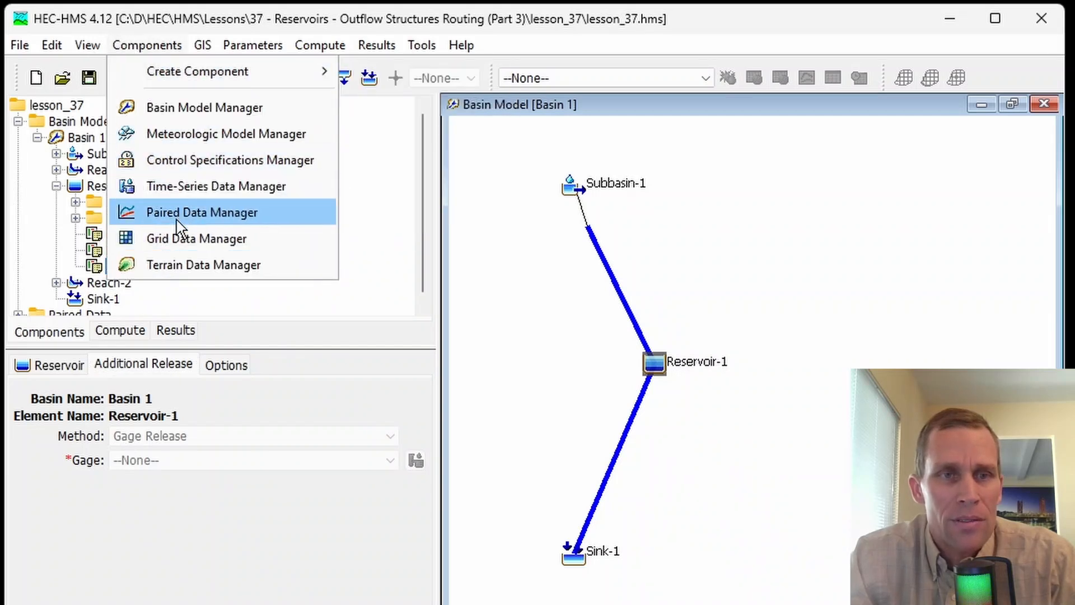
pyautogui.click(196, 190)
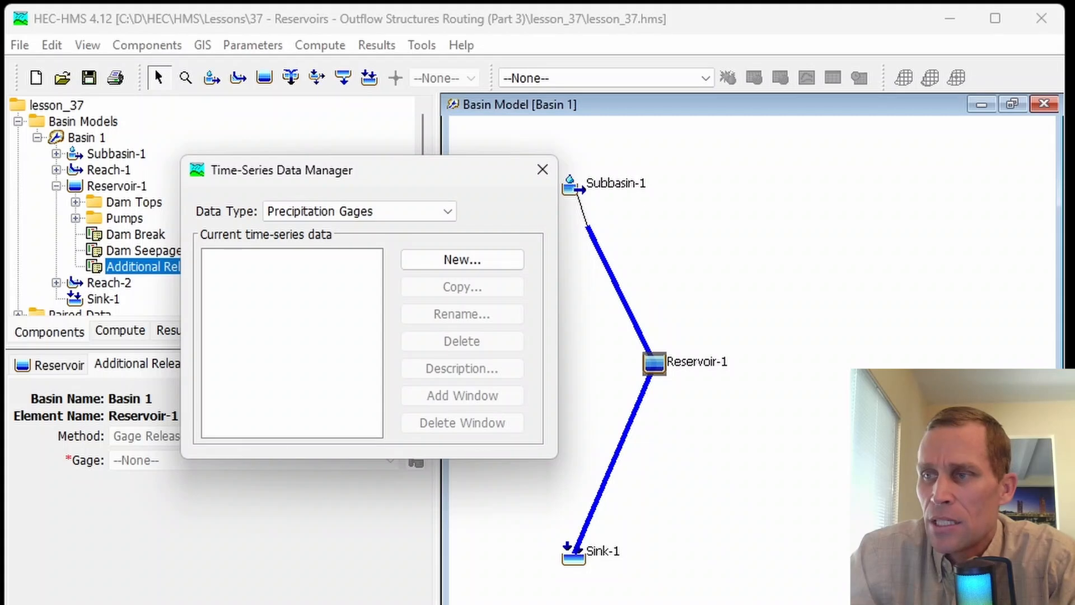
pyautogui.click(402, 212)
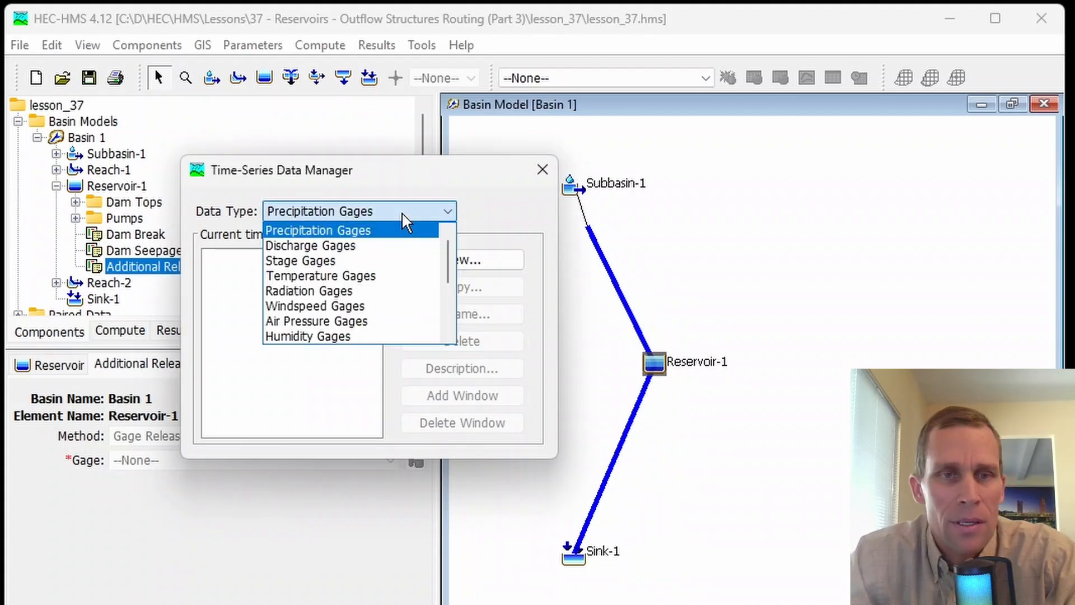
pyautogui.click(328, 246)
pyautogui.click(421, 262)
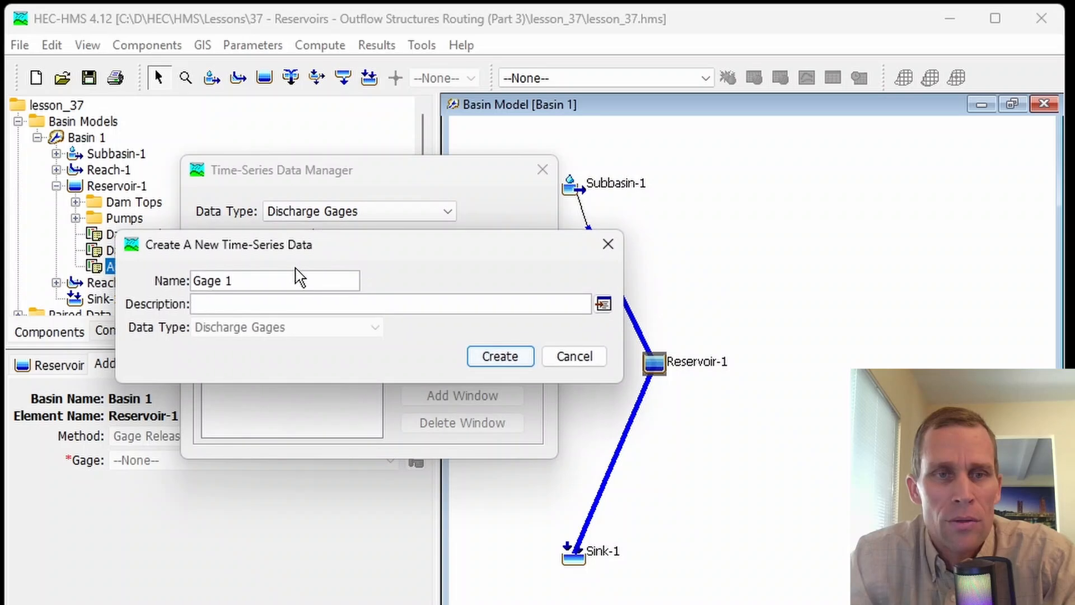
pyautogui.moveTo(237, 281); pyautogui.dragTo(191, 281)
pyautogui.write('additional_discharge_res1')
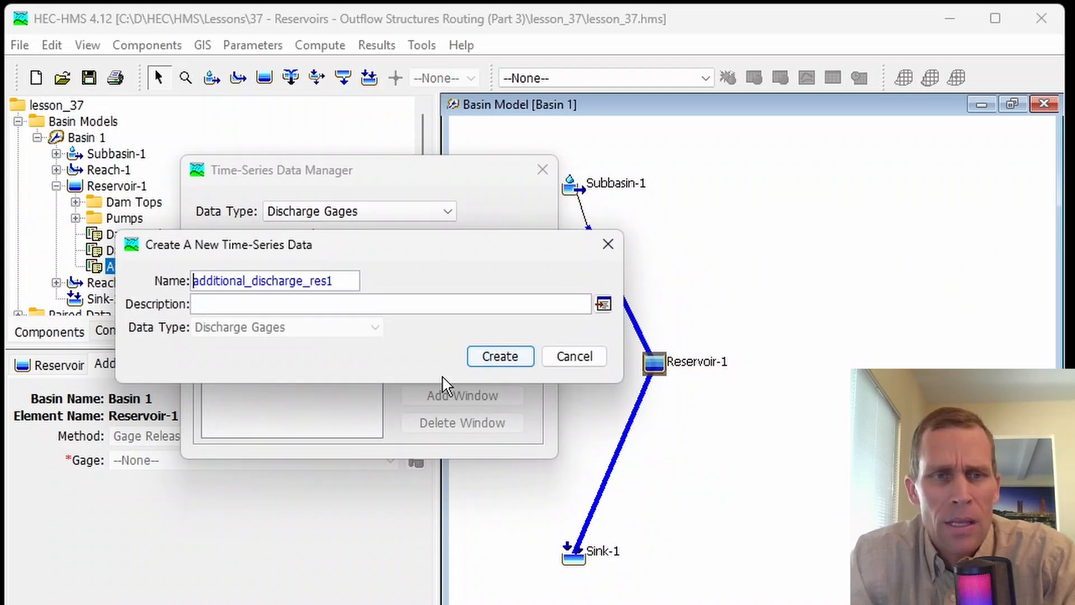
pyautogui.click(500, 360)
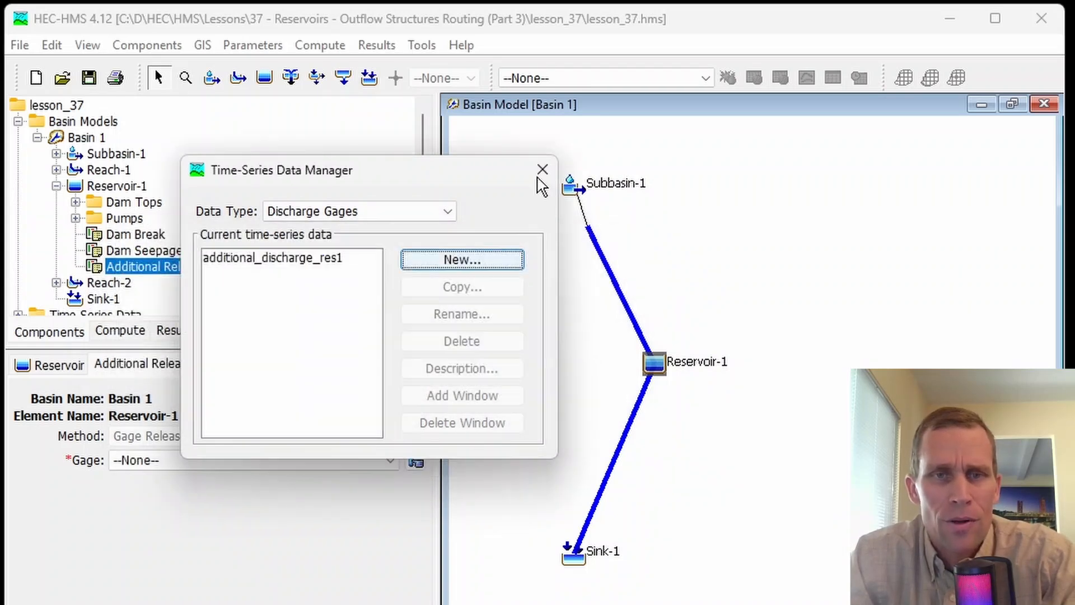
pyautogui.click(542, 170)
# Assign additional_discharge_res1 as the gage for Reservoir-1's additional release and collapse the Basin Models folder
pyautogui.click(186, 460)
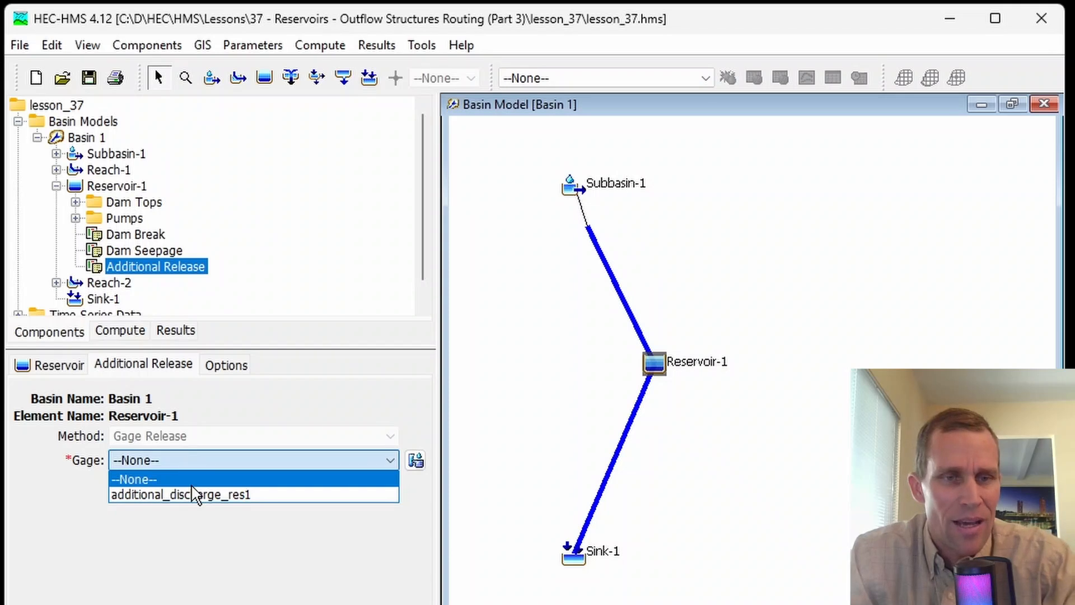
pyautogui.click(203, 496)
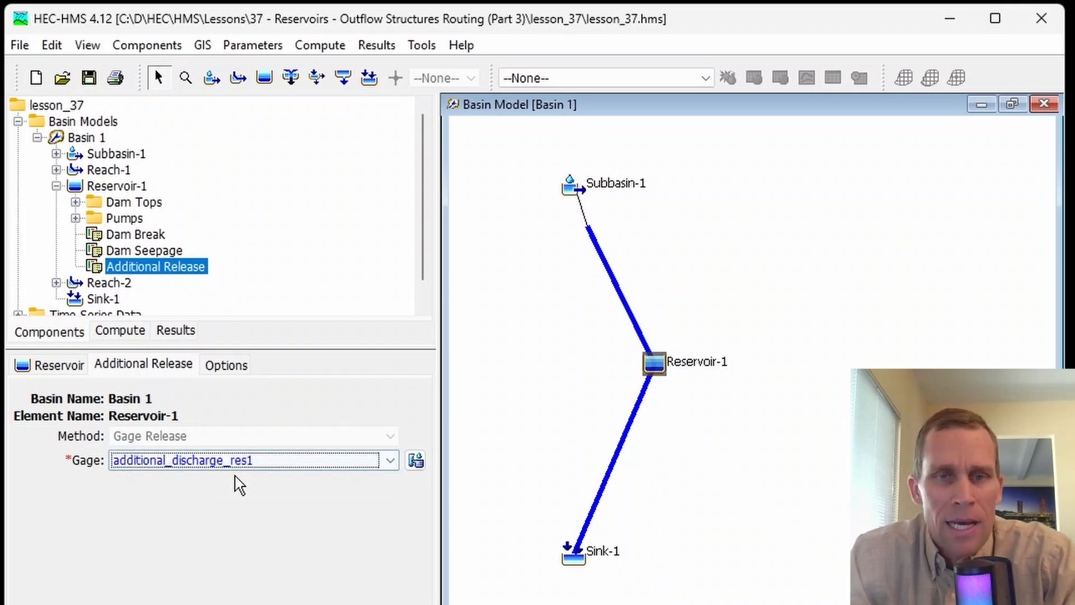
pyautogui.click(18, 121)
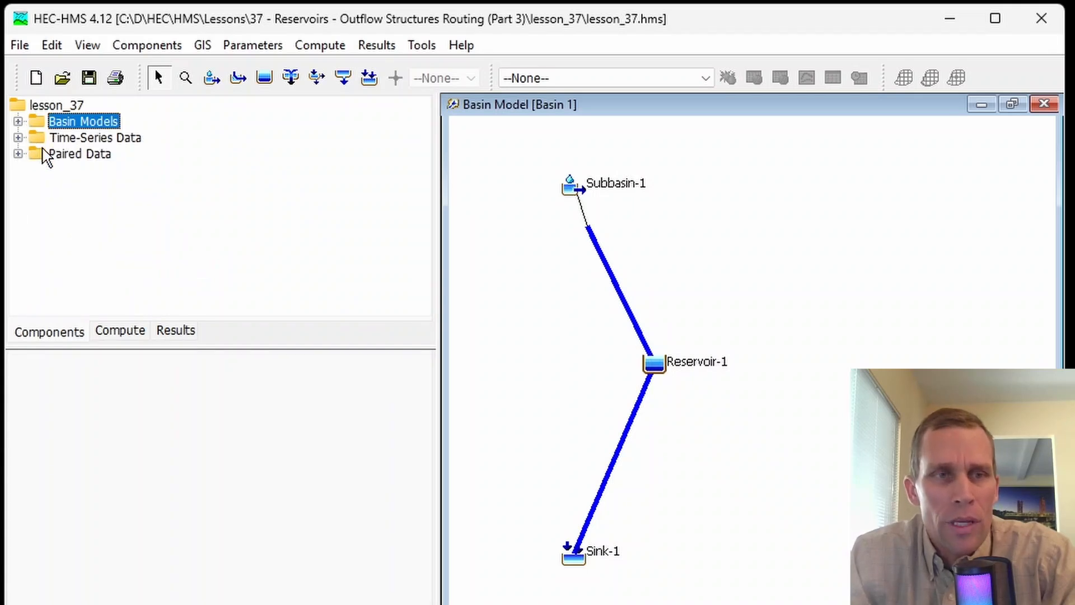
# Open the additional_discharge_res1 discharge gage, set its units to Cubic Feet Per Second and check its time interval
pyautogui.click(18, 138)
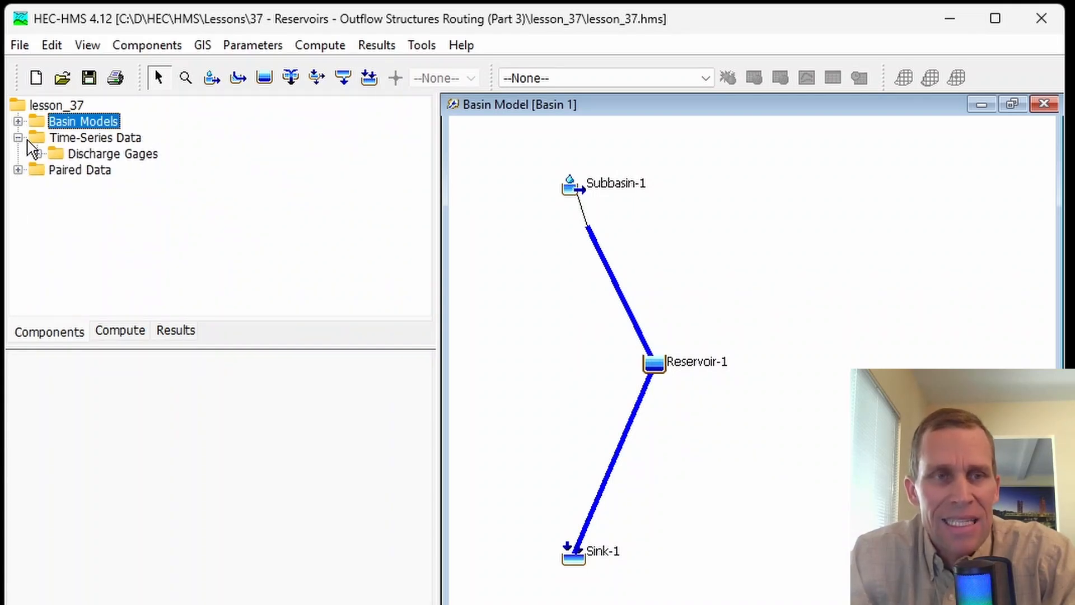
pyautogui.click(37, 154)
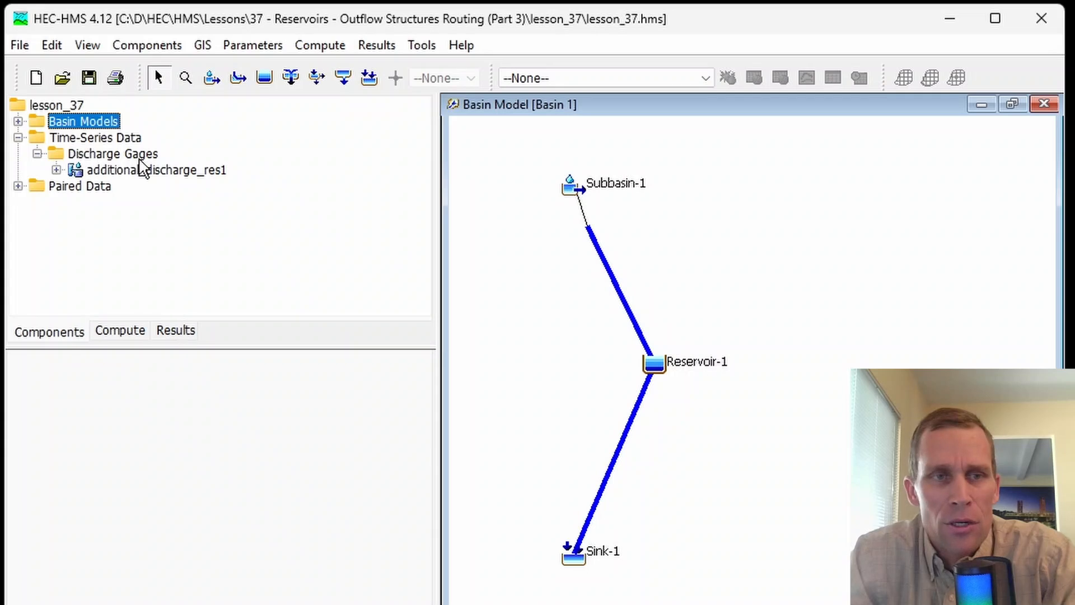
pyautogui.click(124, 170)
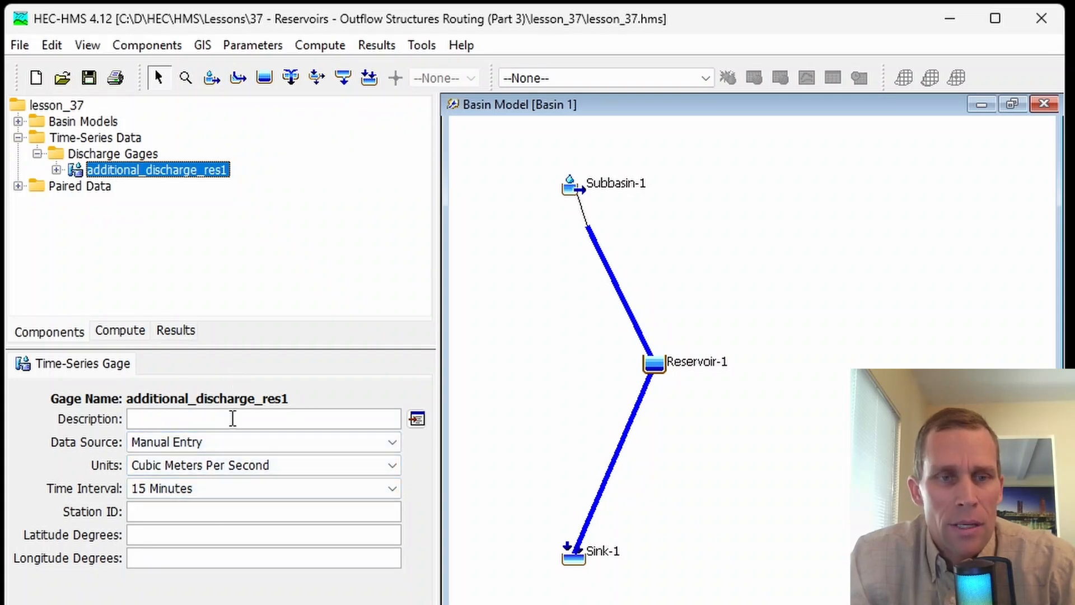
pyautogui.click(239, 472)
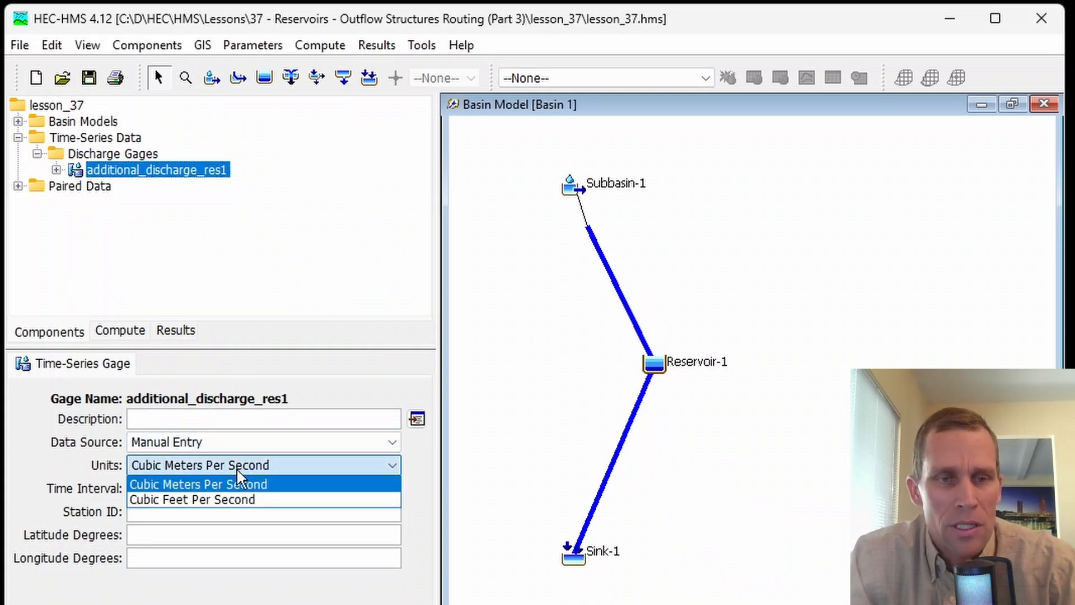
pyautogui.click(225, 500)
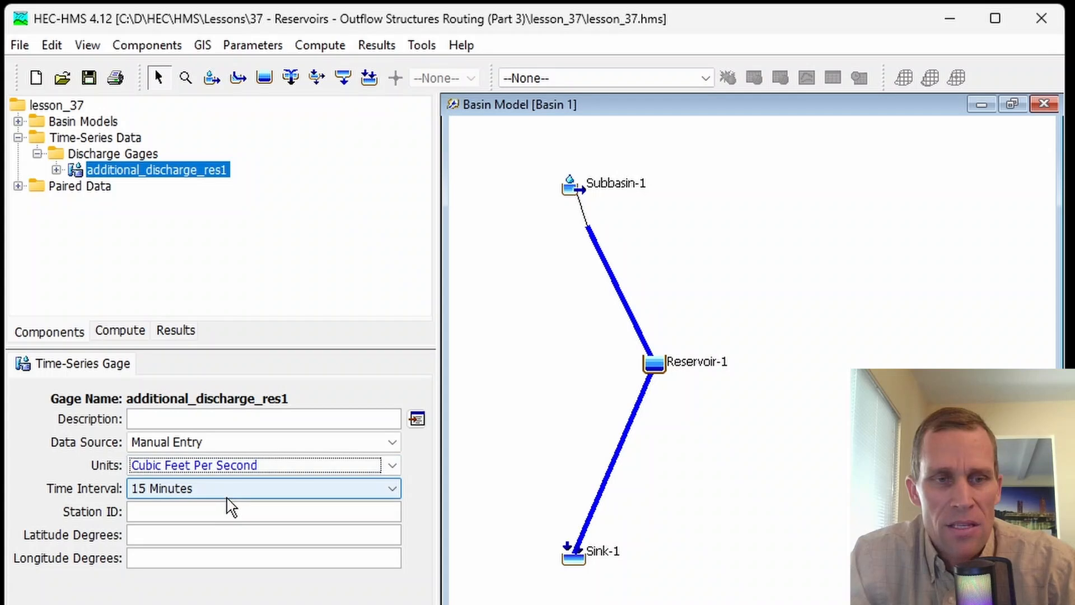
pyautogui.click(234, 473)
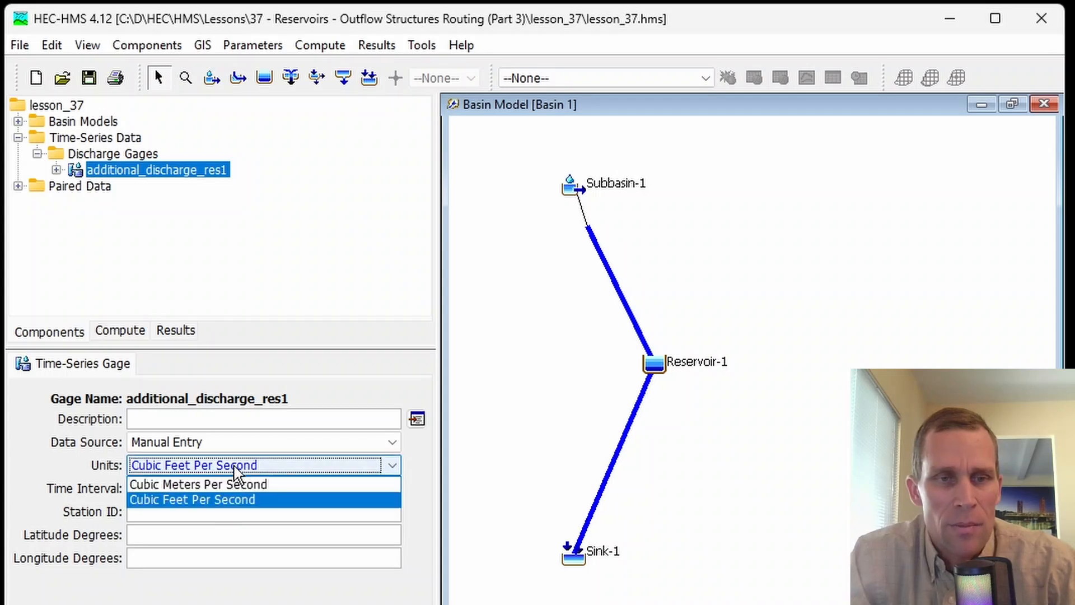
pyautogui.click(235, 469)
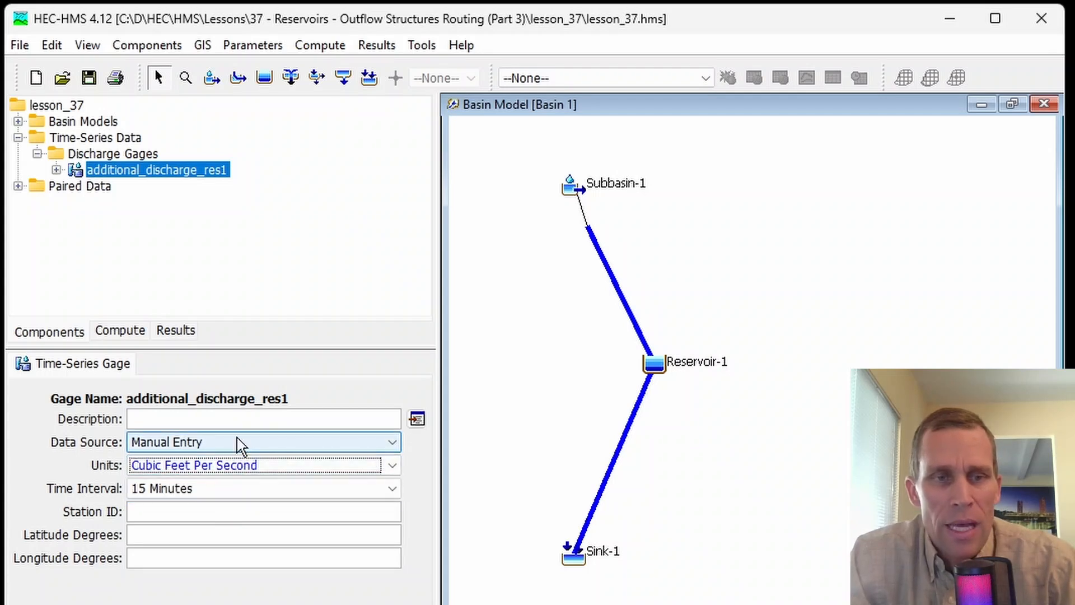
pyautogui.click(212, 489)
pyautogui.click(213, 489)
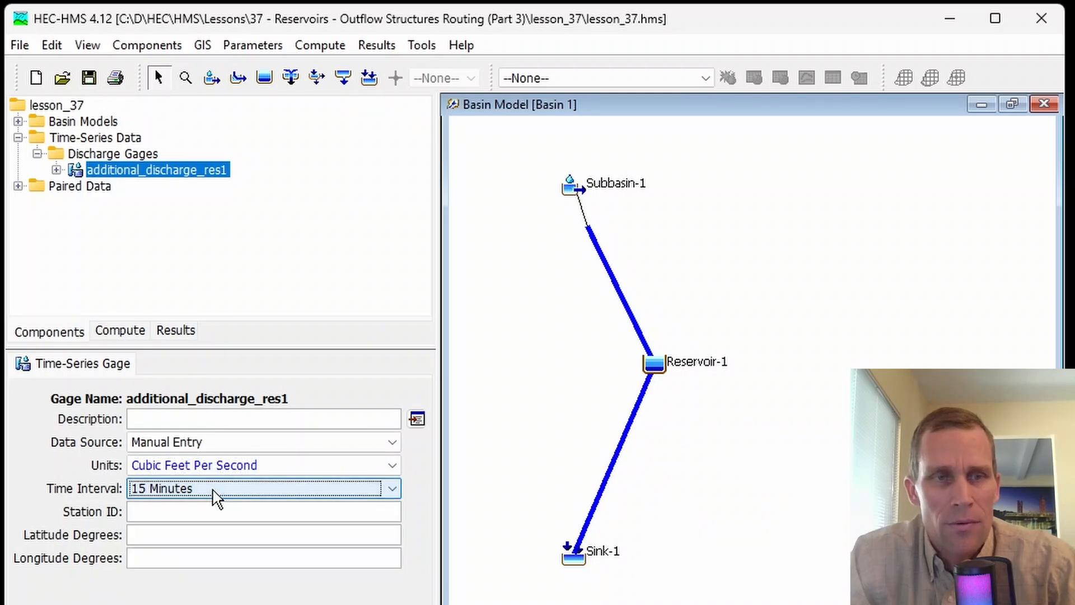
# Open the time window of additional_discharge_res1 and select its start date
pyautogui.click(57, 170)
pyautogui.click(133, 187)
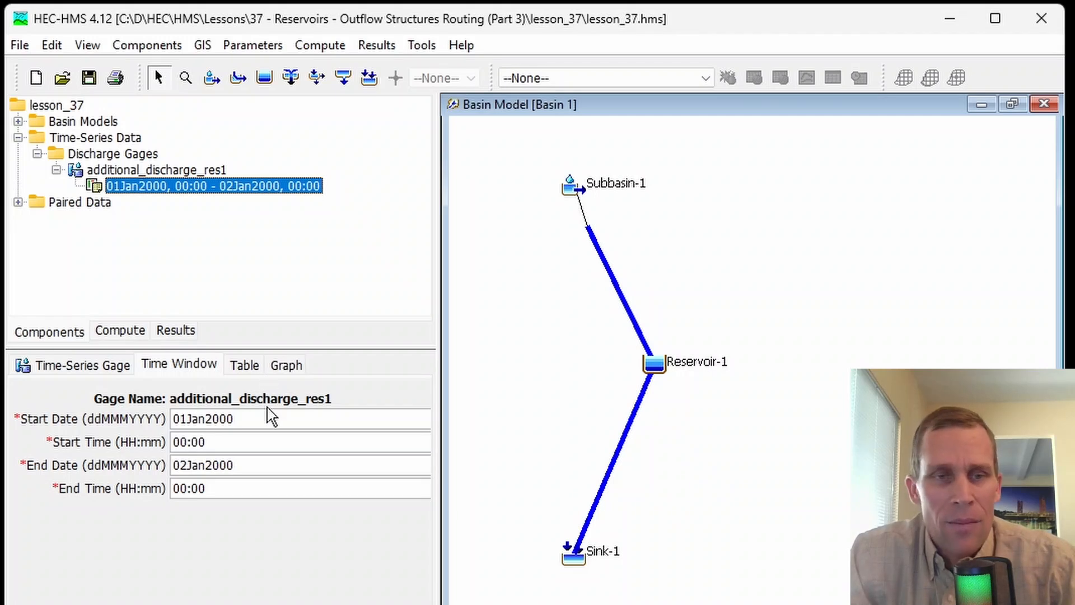
pyautogui.moveTo(222, 420); pyautogui.dragTo(107, 415)
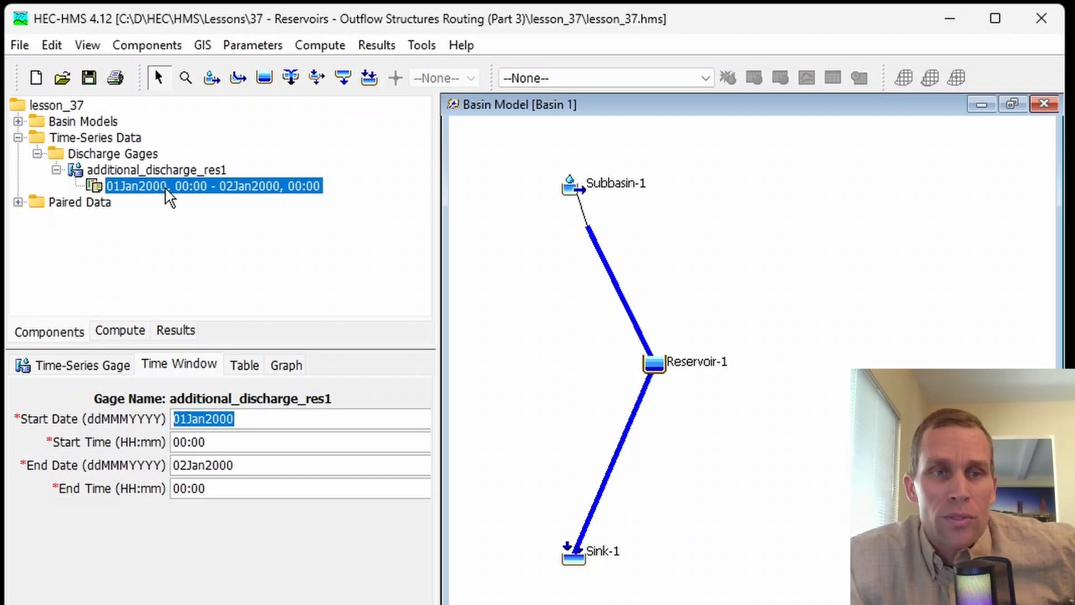
pyautogui.rightClick(160, 171)
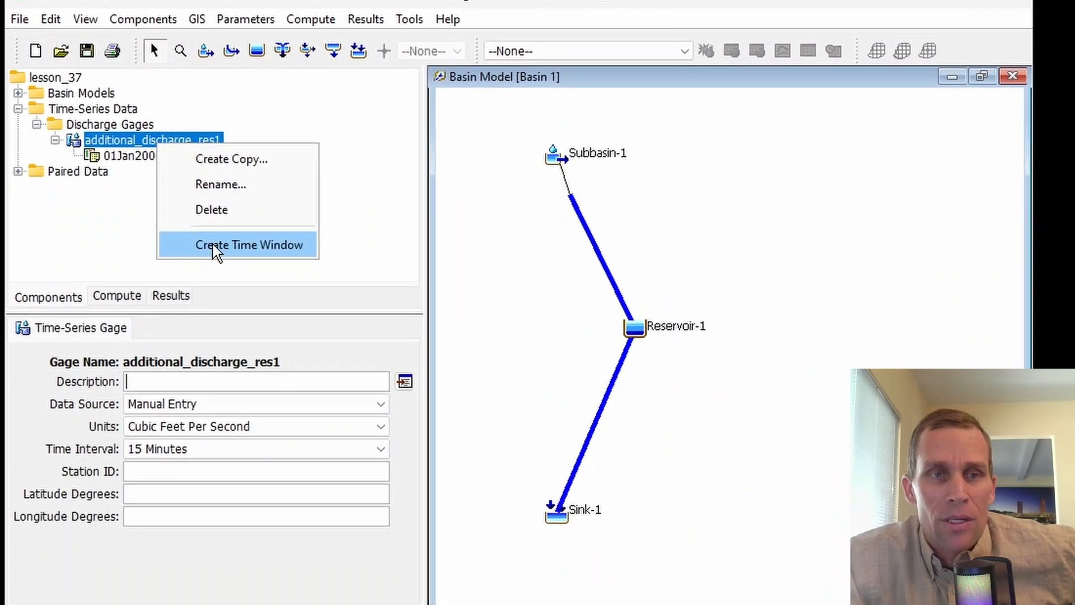
pyautogui.click(219, 276)
pyautogui.click(574, 404)
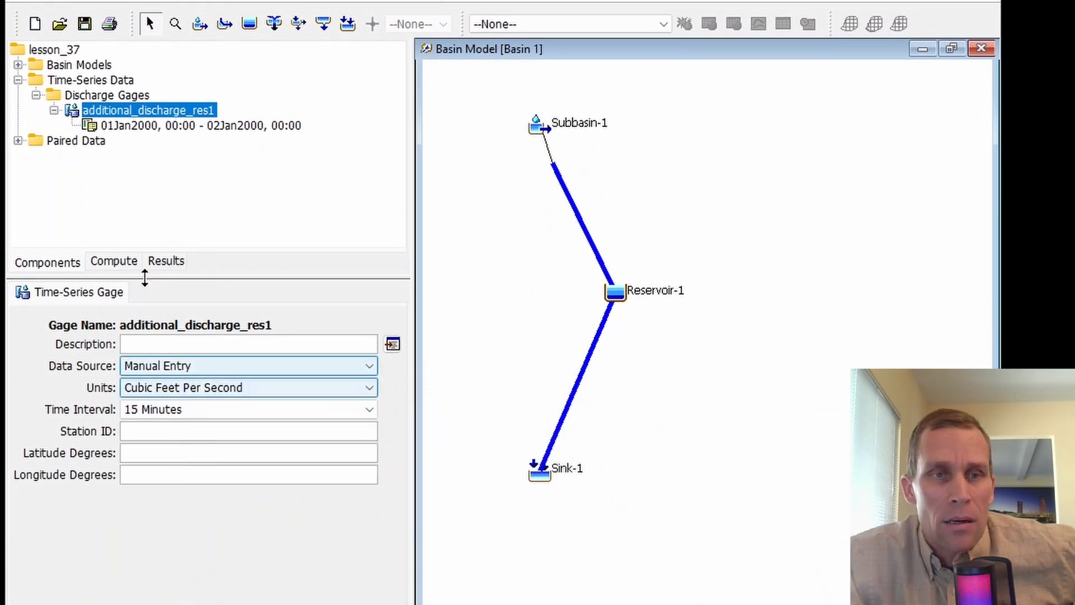
pyautogui.rightClick(130, 113)
pyautogui.click(102, 199)
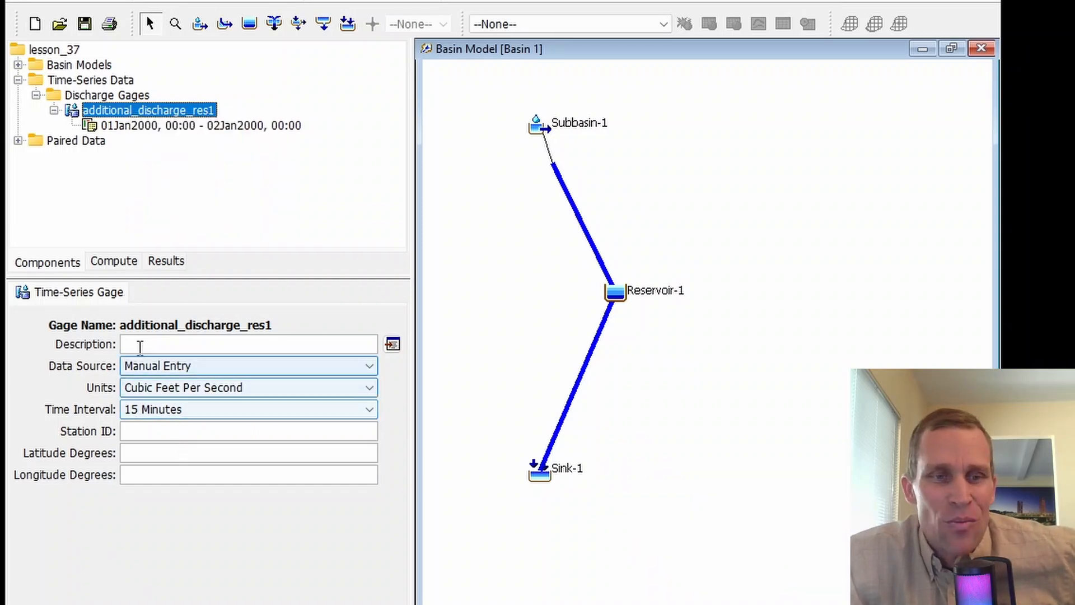
# Open the discharge table for the gage's 01Jan2000 to 02Jan2000 time window
pyautogui.click(150, 126)
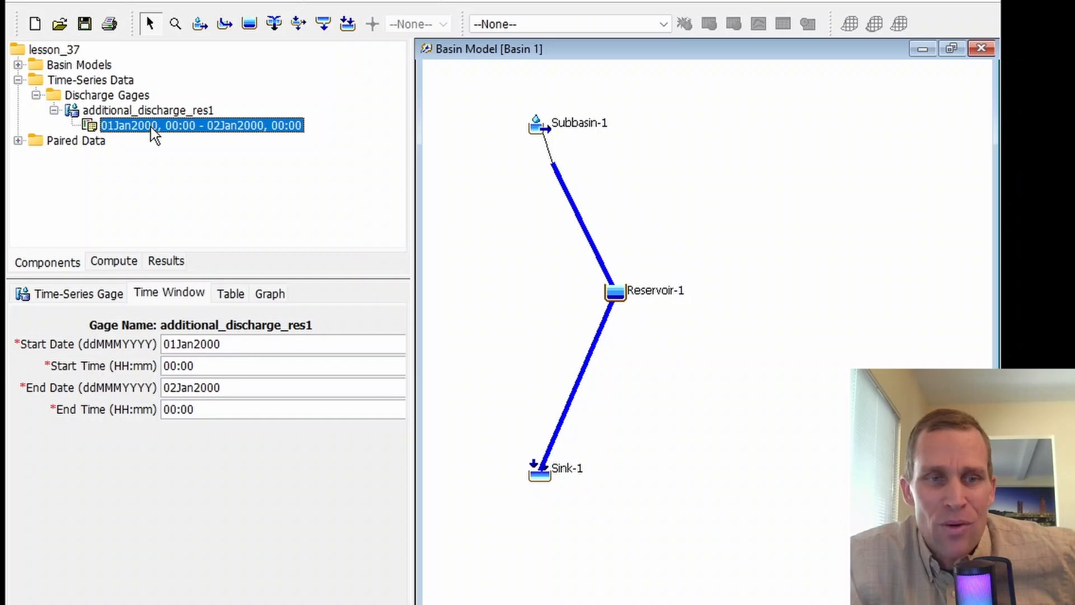
pyautogui.click(231, 292)
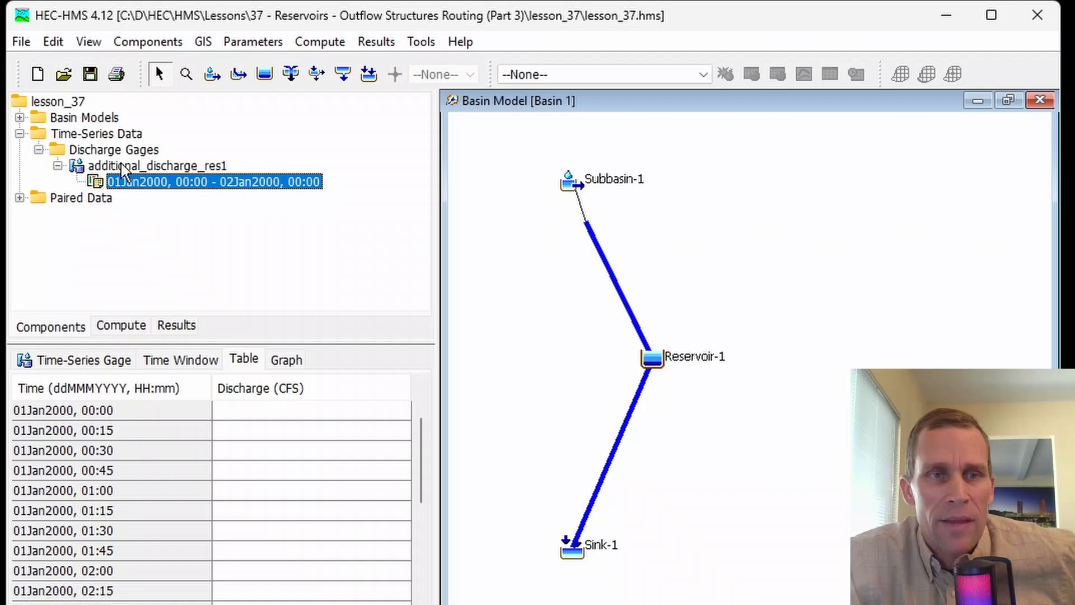
# Set the data source of additional_discharge_res1 to Single Record HEC-DSS and review its DSS filename and pathname
pyautogui.click(120, 161)
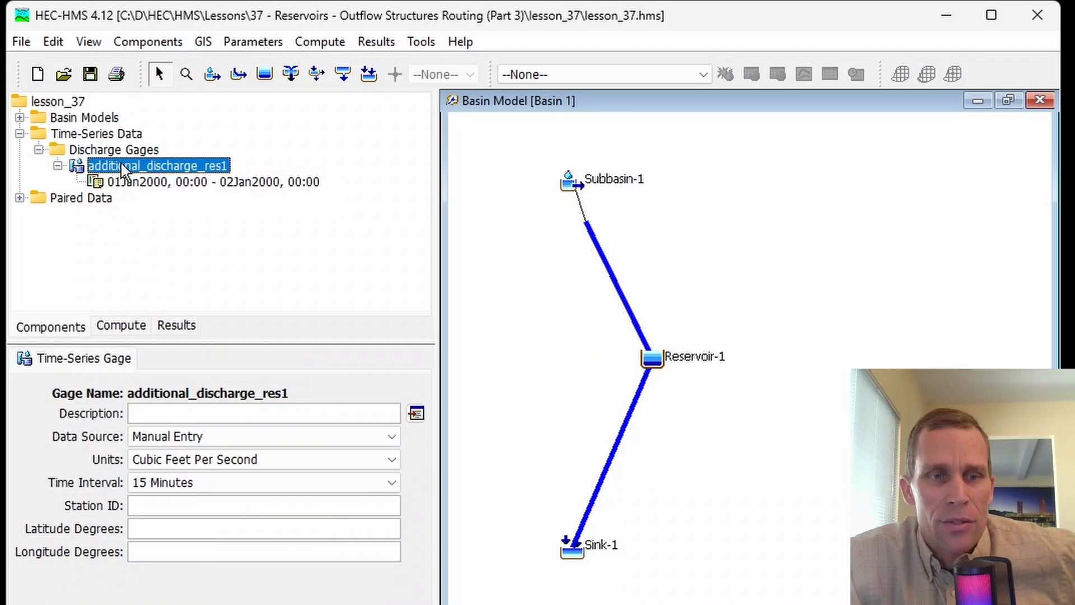
pyautogui.click(175, 436)
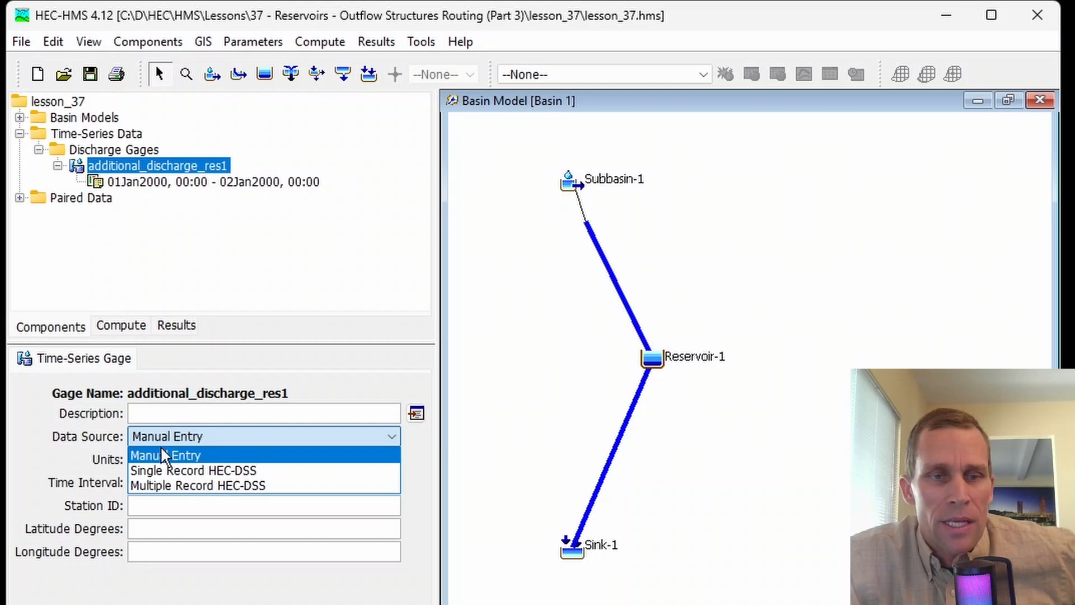
pyautogui.click(254, 473)
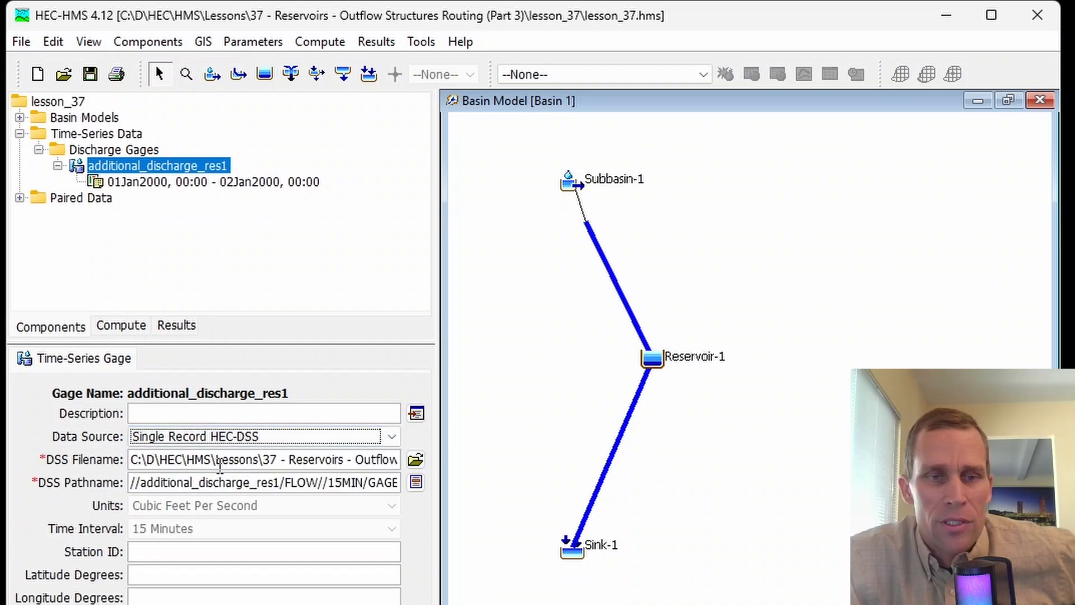
pyautogui.moveTo(171, 454); pyautogui.dragTo(263, 458)
pyautogui.moveTo(205, 482); pyautogui.dragTo(308, 486)
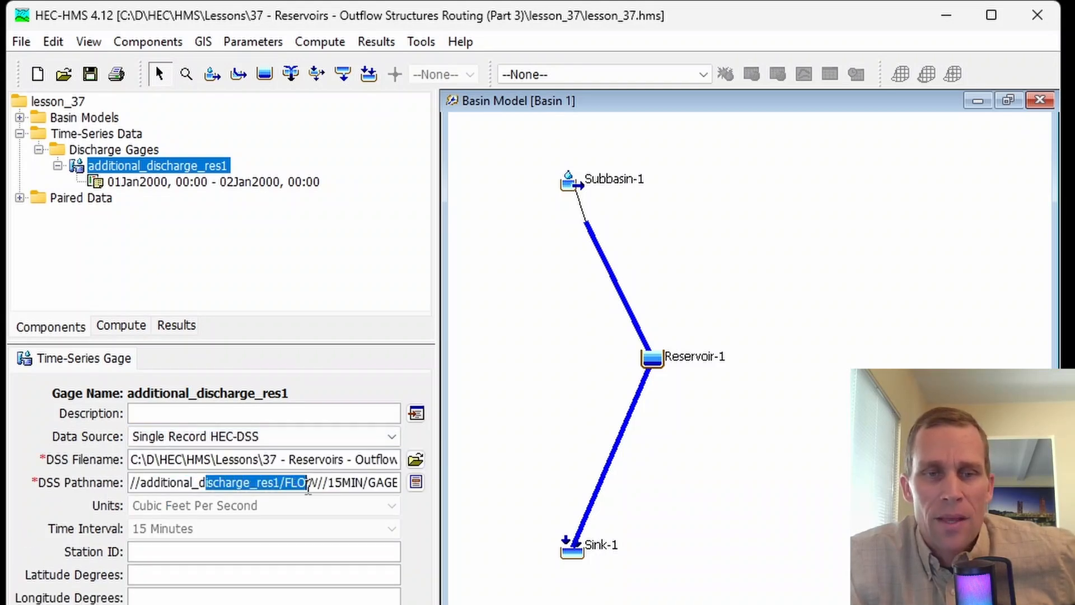
# Enable evaporation for Reservoir-1 in Basin 1 and open its Evaporation settings
pyautogui.click(19, 118)
pyautogui.click(109, 183)
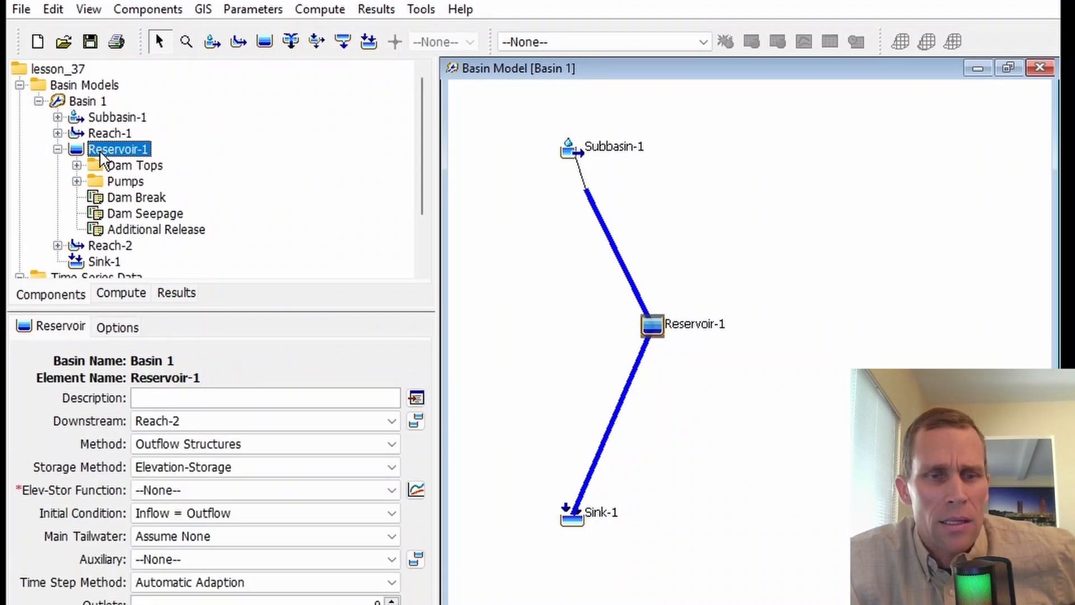
pyautogui.click(174, 581)
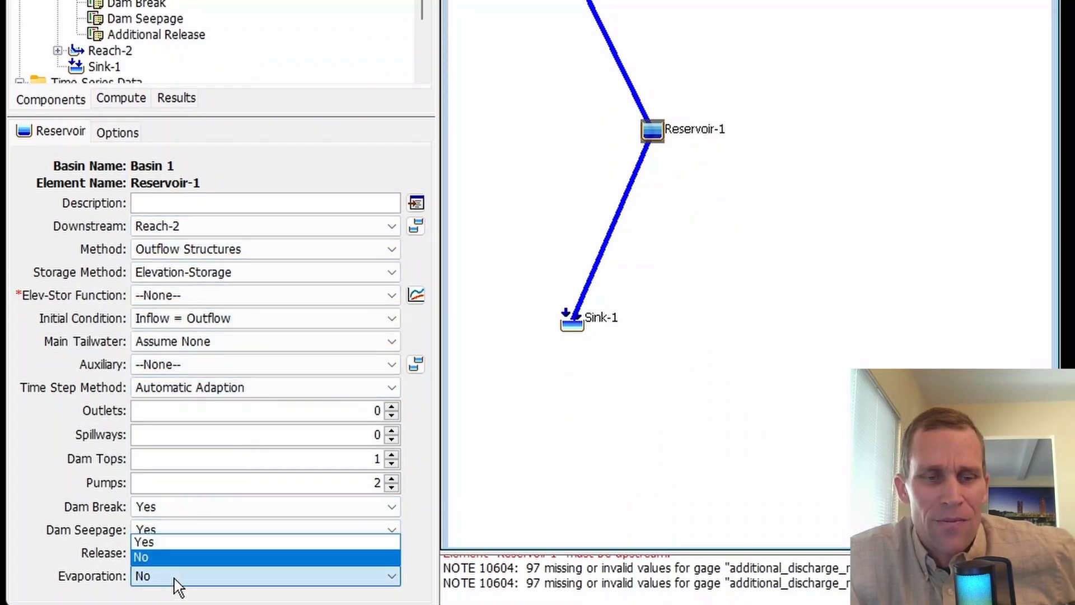
pyautogui.click(160, 542)
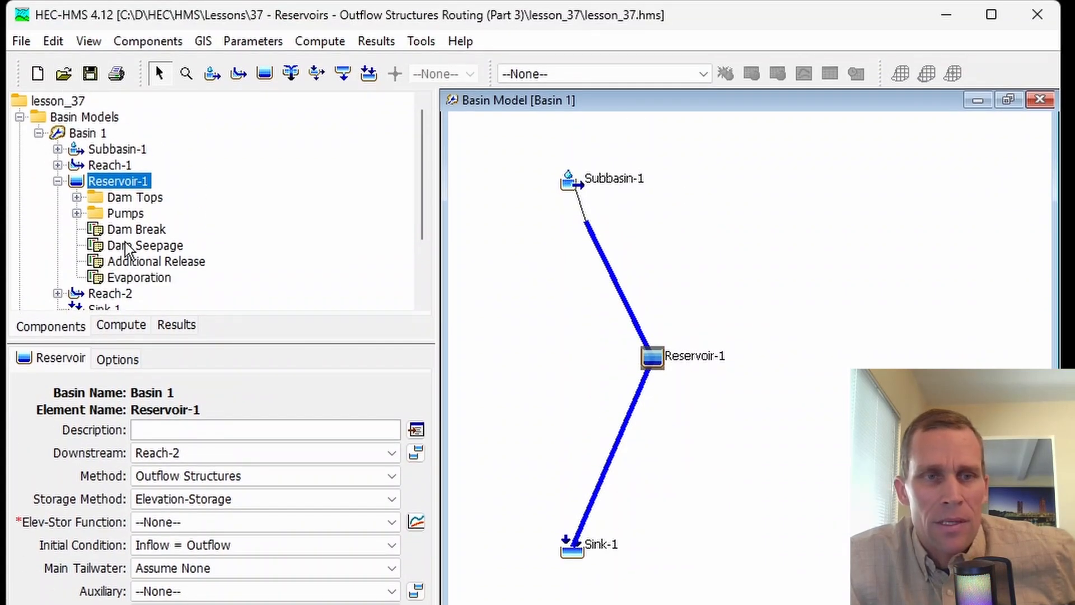
pyautogui.click(140, 279)
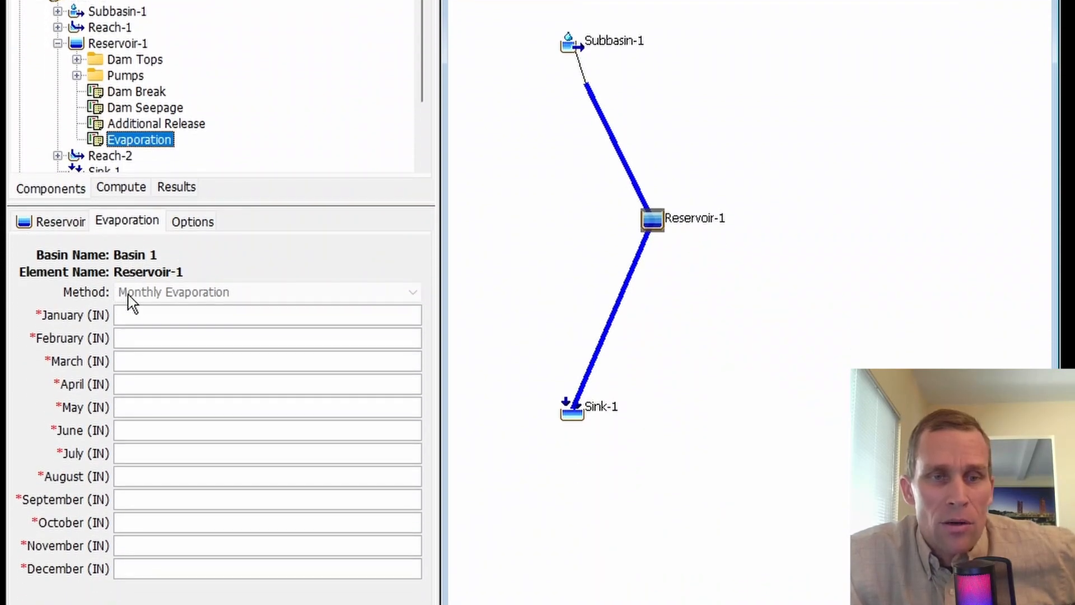
# Check Reservoir-1's storage method options and return to its monthly evaporation settings
pyautogui.click(189, 316)
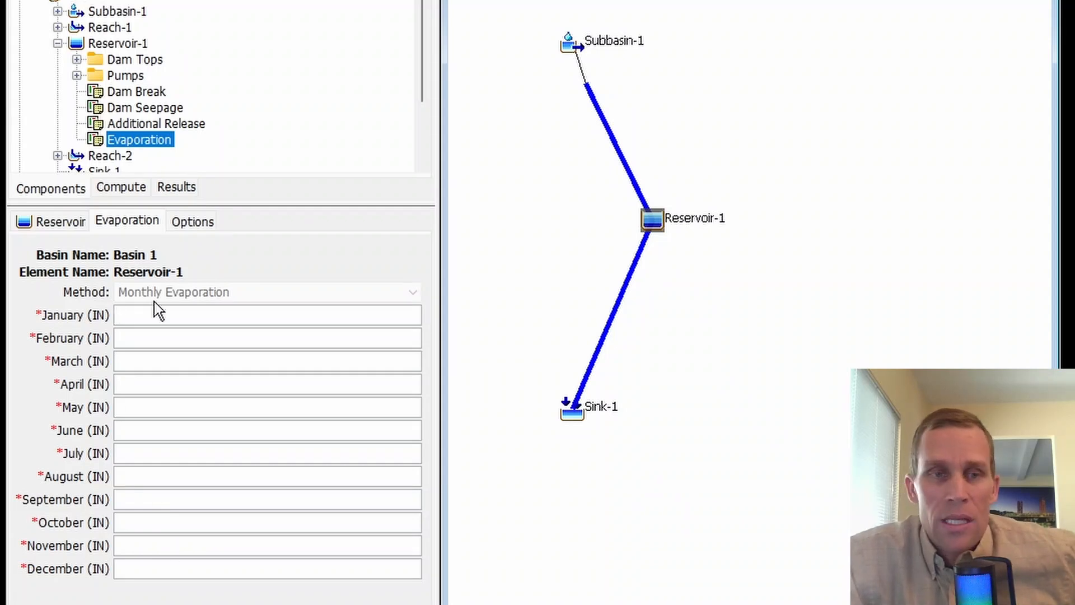
pyautogui.click(59, 225)
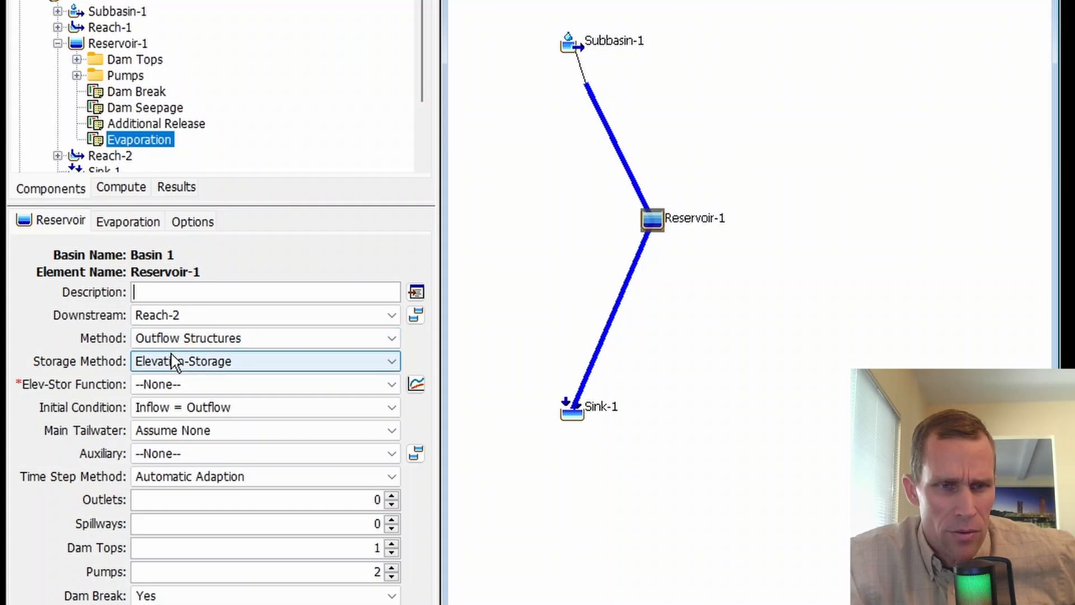
pyautogui.click(191, 362)
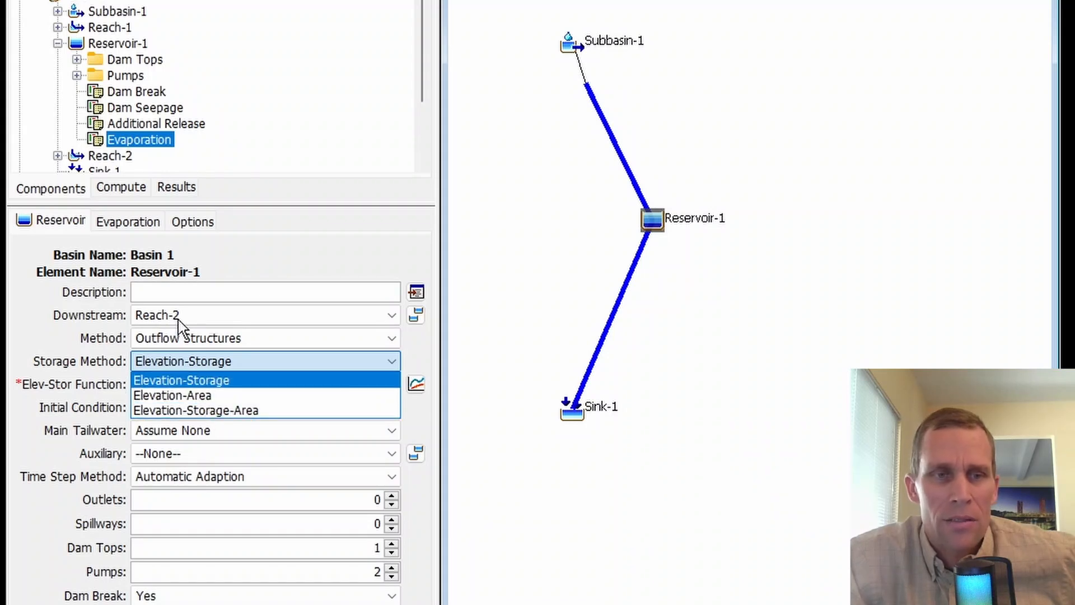
pyautogui.click(125, 229)
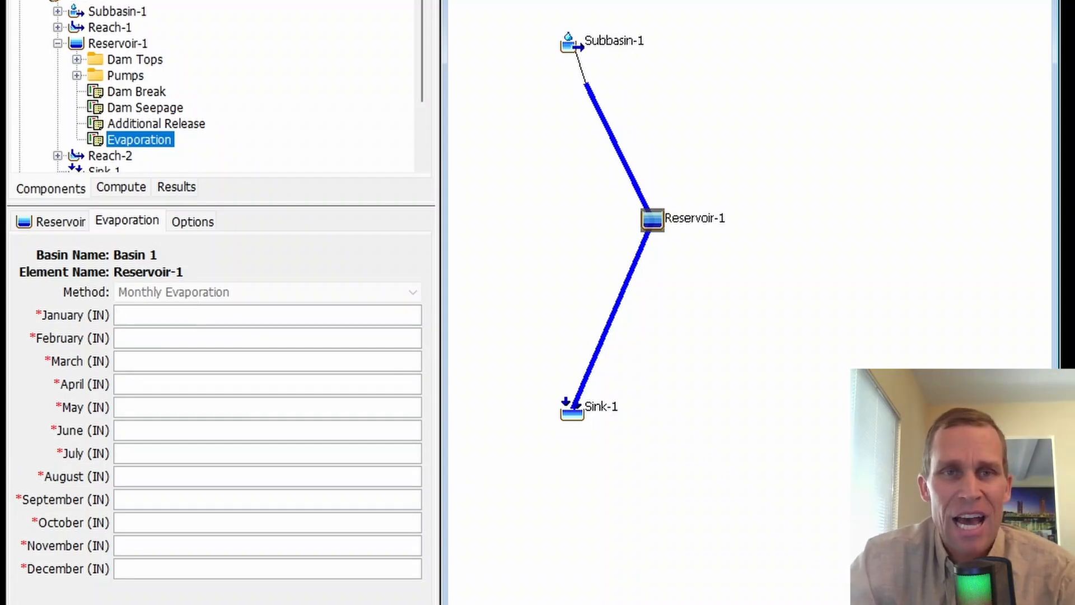
# Reopen Reservoir-1's main settings and review the routing method choices, selecting Outflow Structures
pyautogui.click(115, 44)
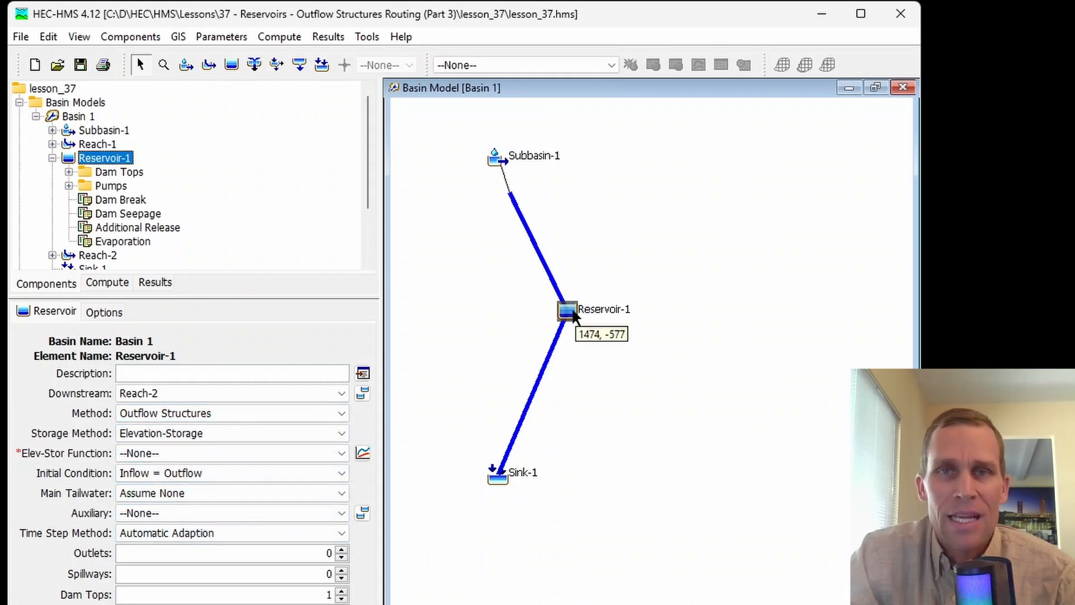
pyautogui.click(154, 415)
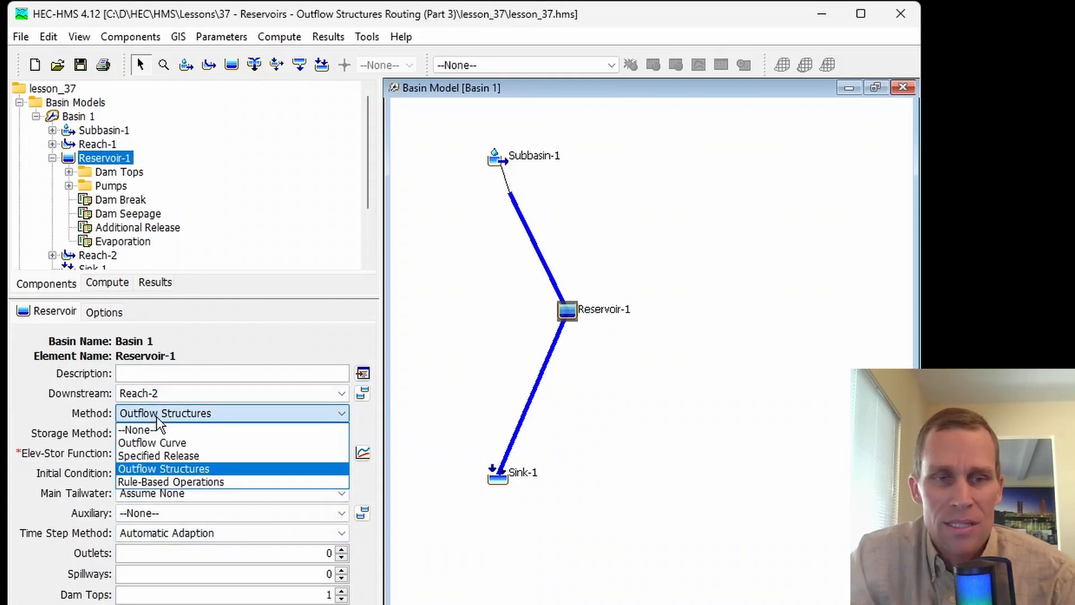
pyautogui.click(197, 469)
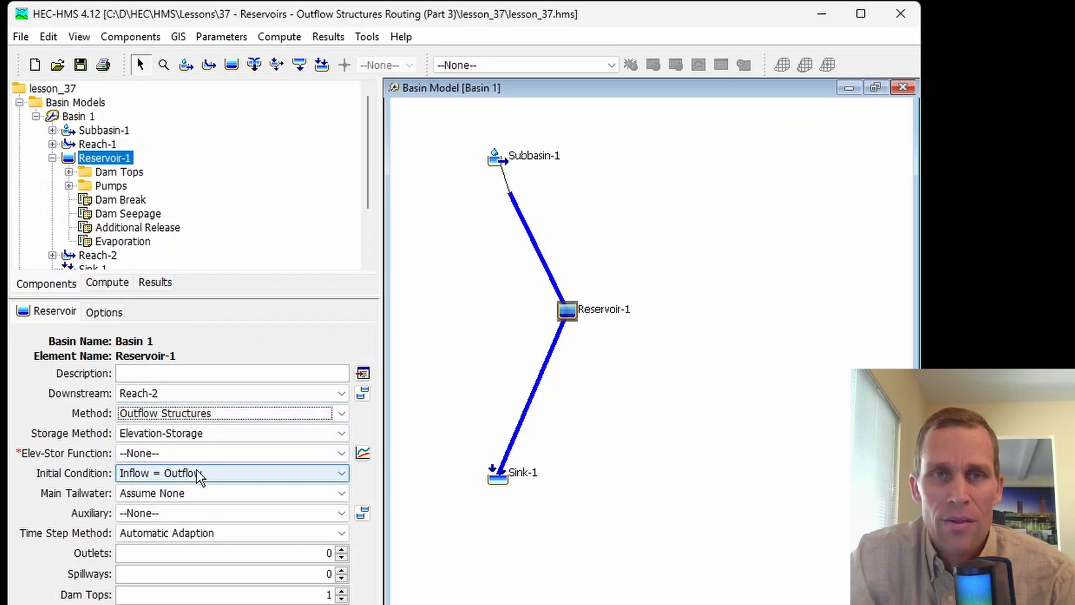